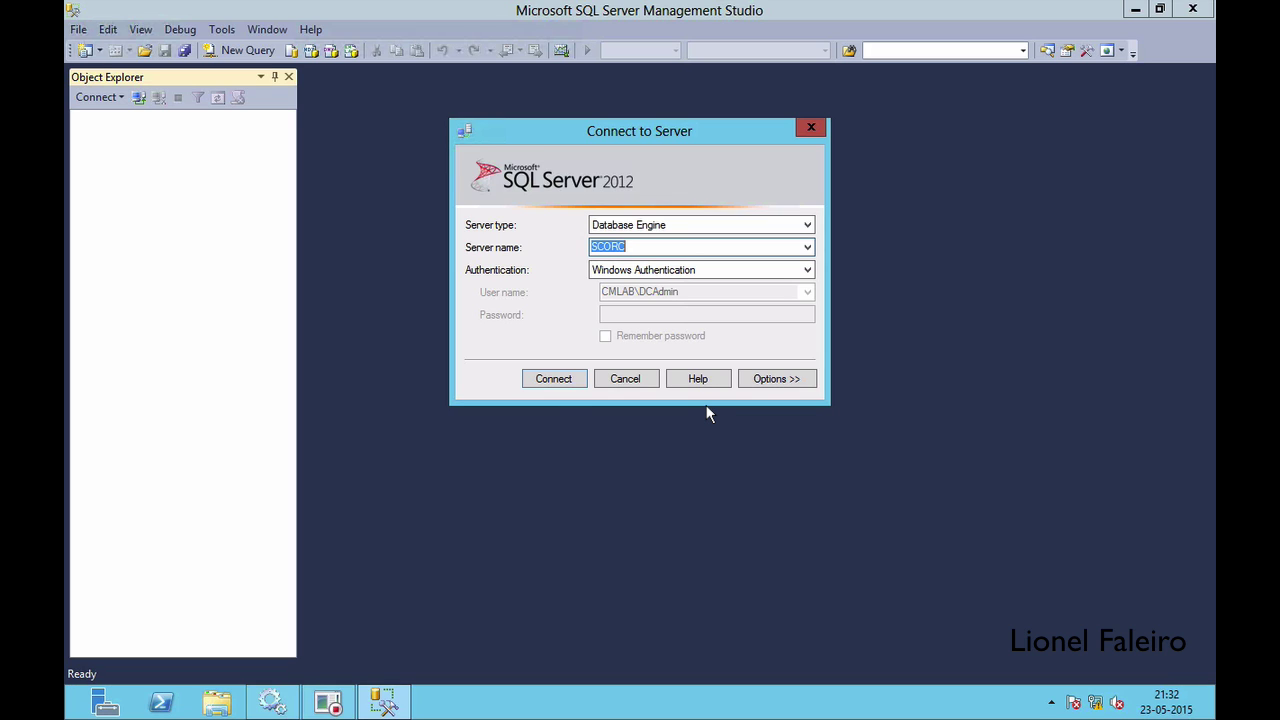
Step: Connect to the SCORC database engine using Windows Authentication and expand DemoDB down to the columns of dbo.Students
click(562, 378)
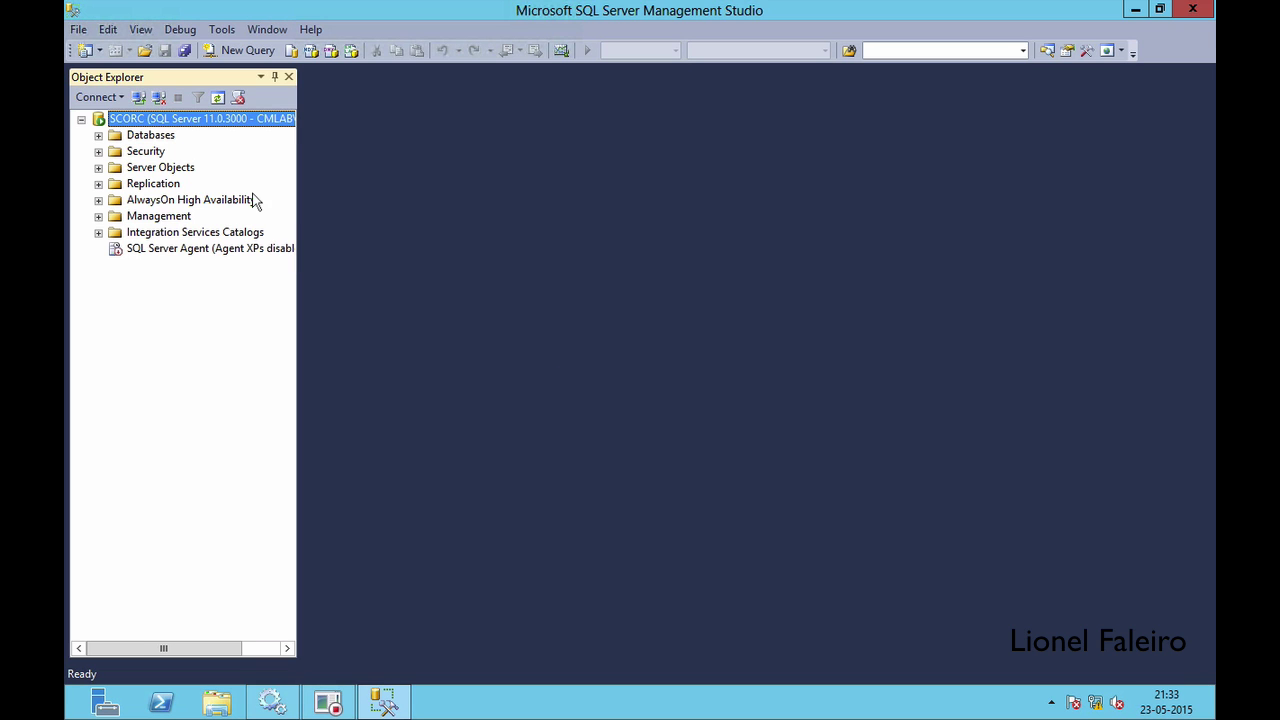
click(98, 135)
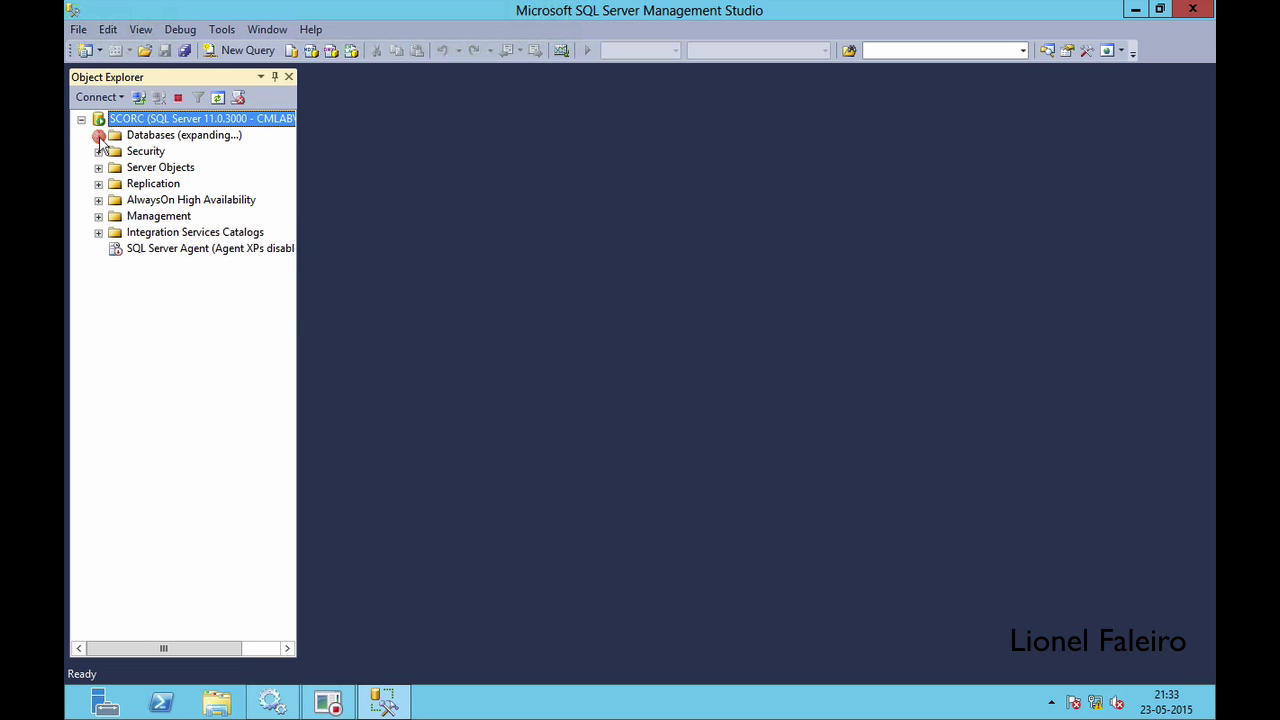
click(166, 186)
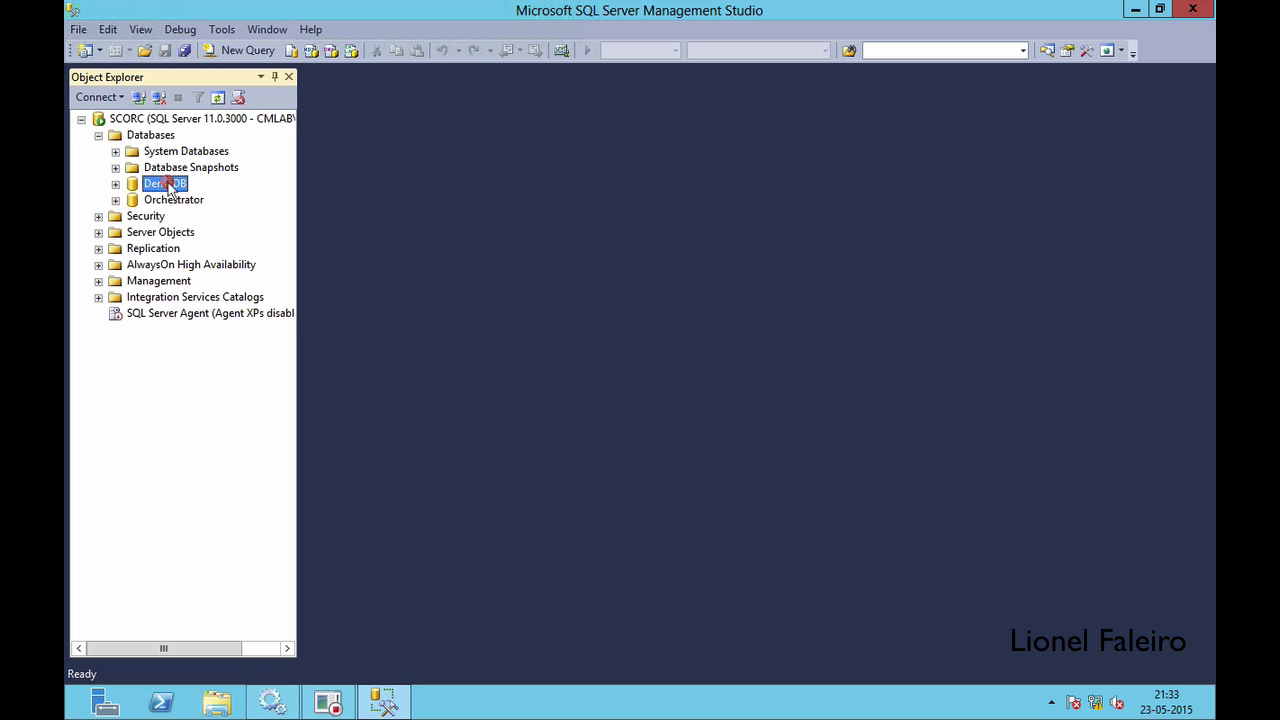
click(115, 184)
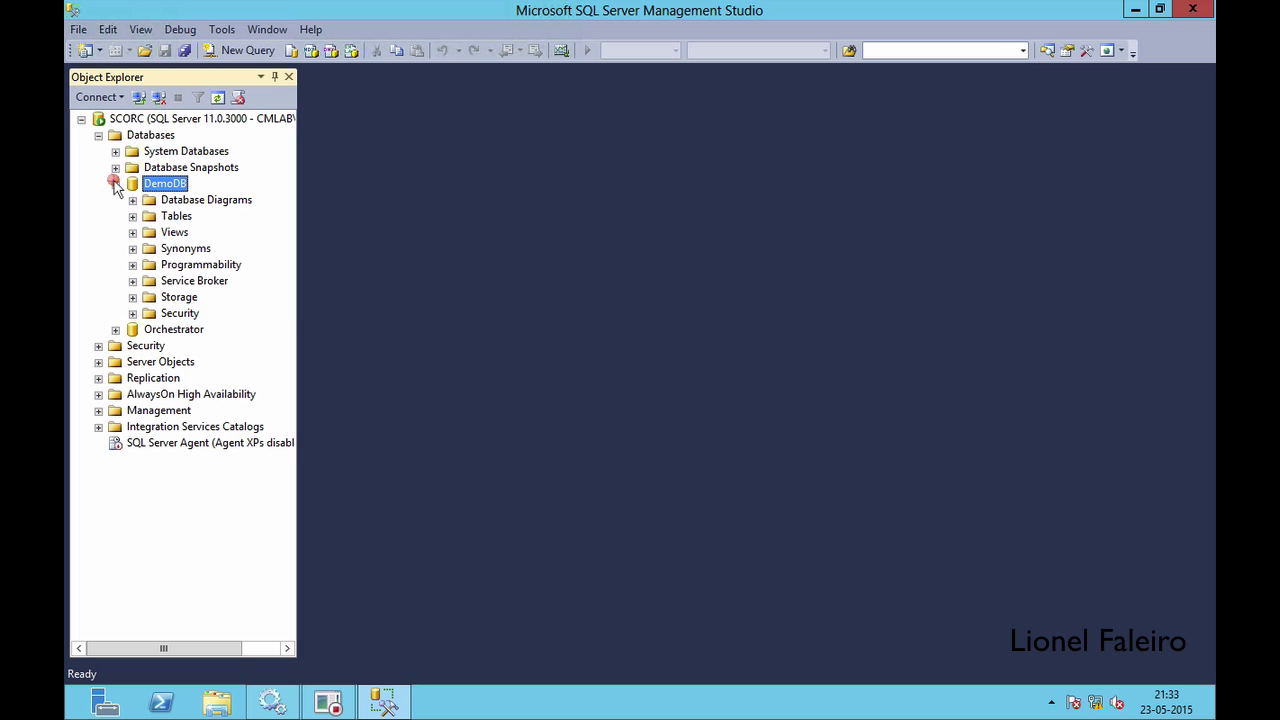
click(133, 216)
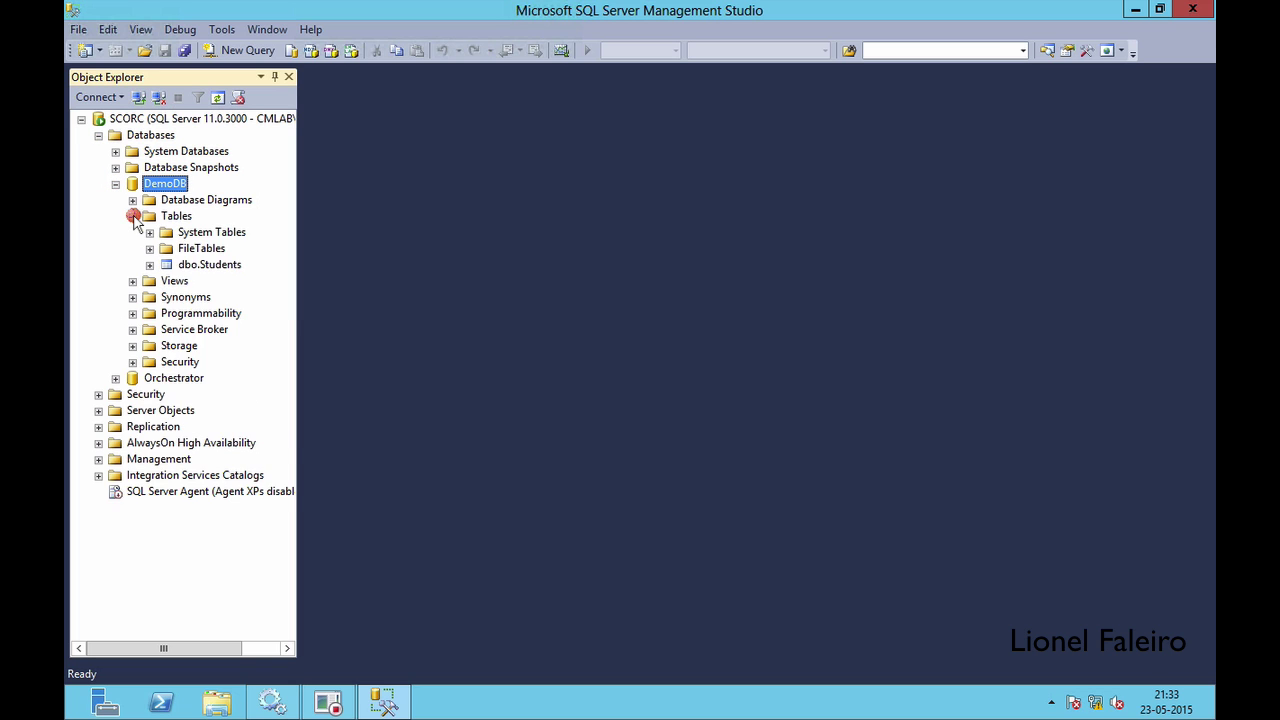
click(149, 265)
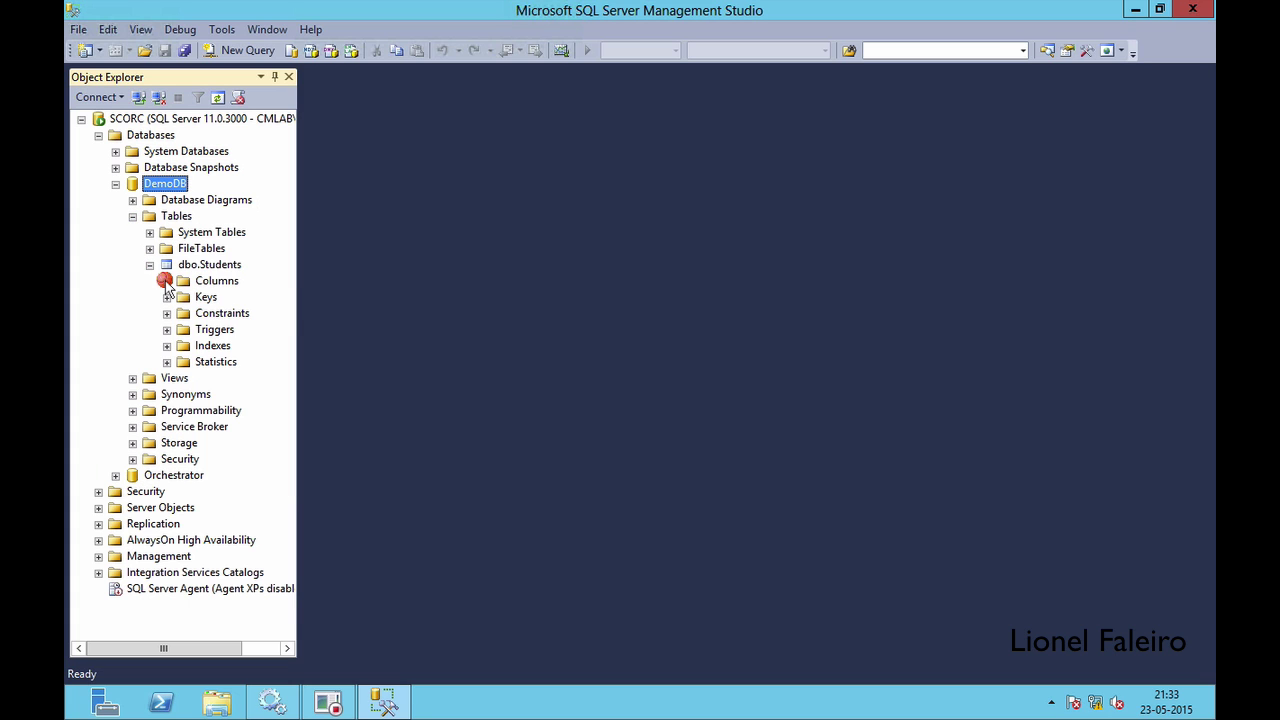
click(166, 281)
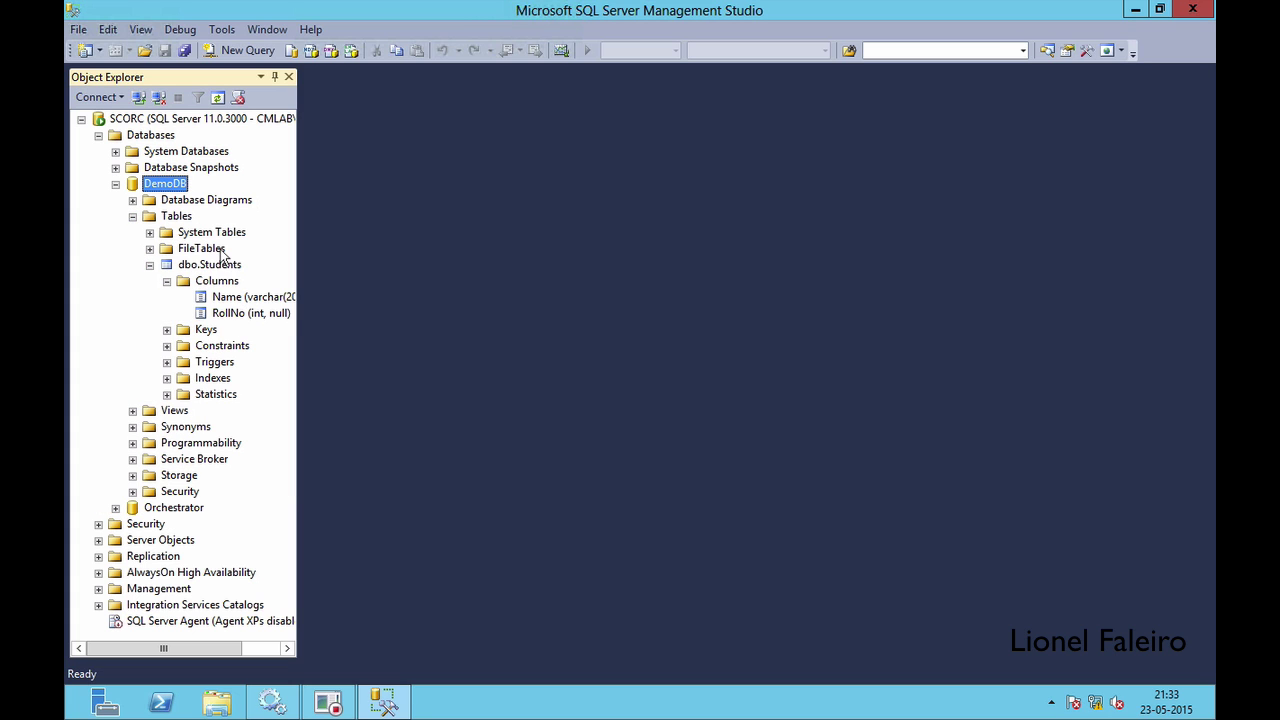
Step: Run the query "select * from dbo.Students;" against DemoDB in a new query window
click(255, 50)
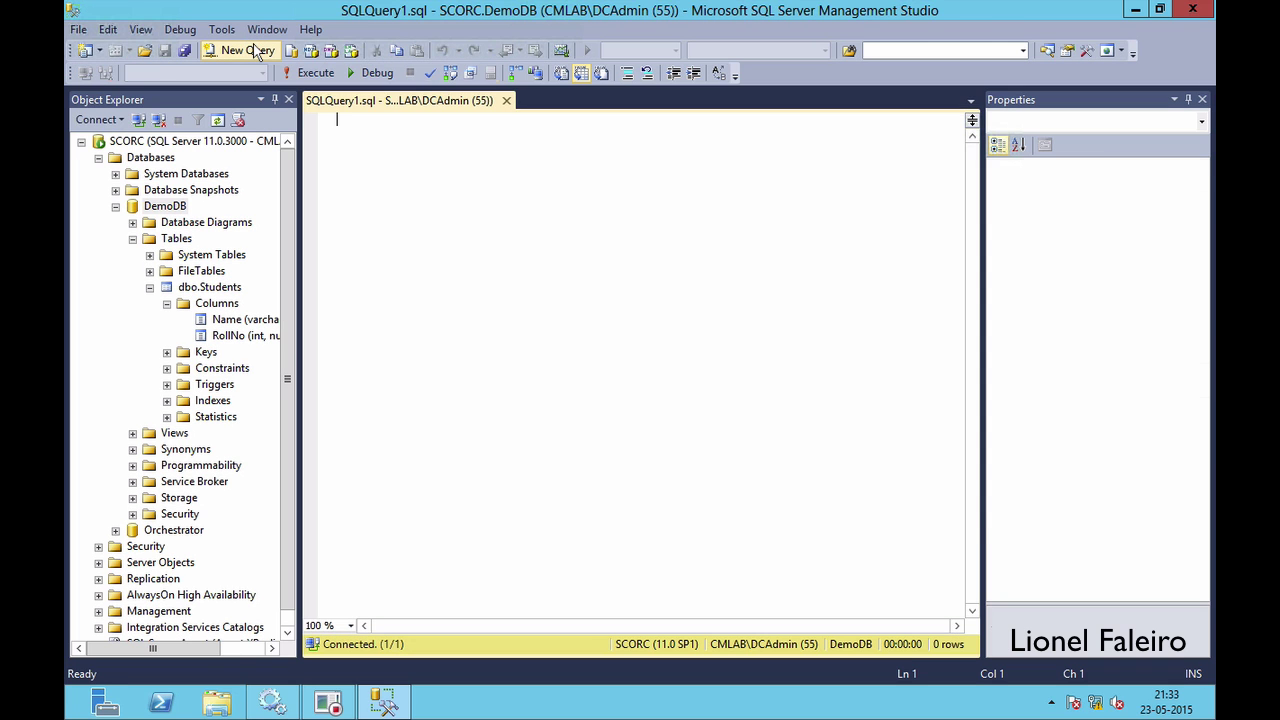
text(select )
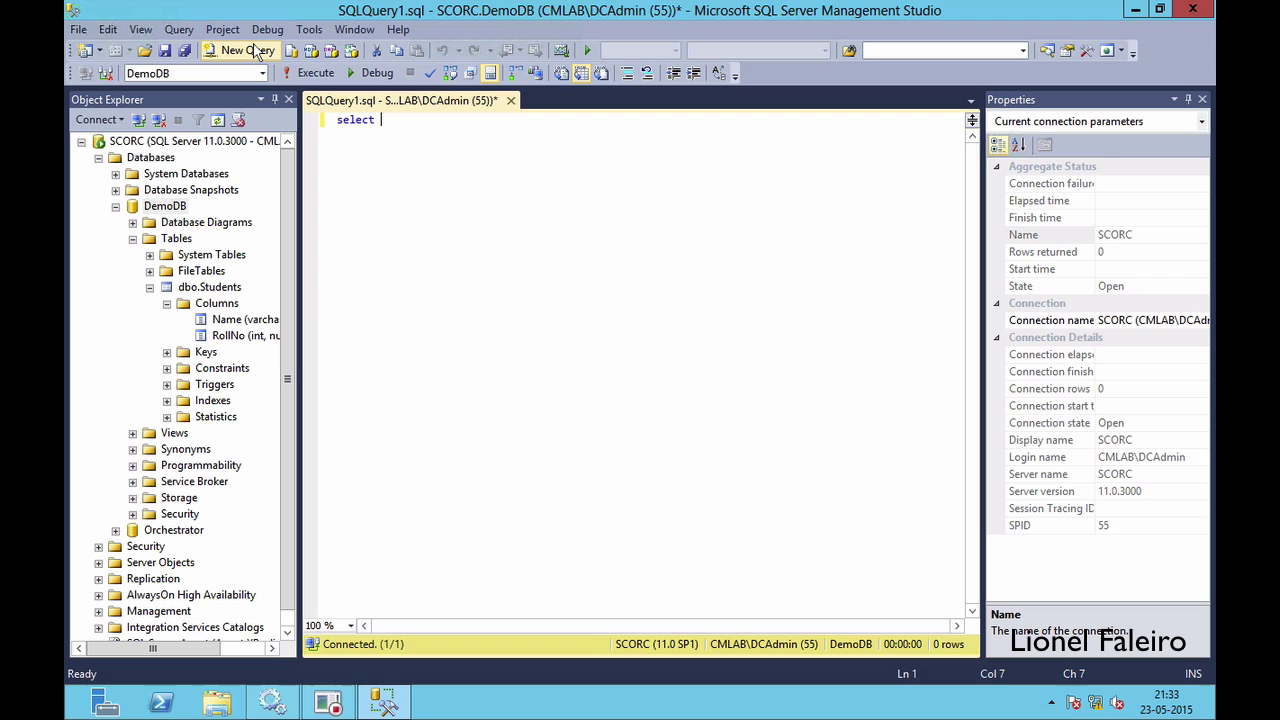
text(* from dbo.)
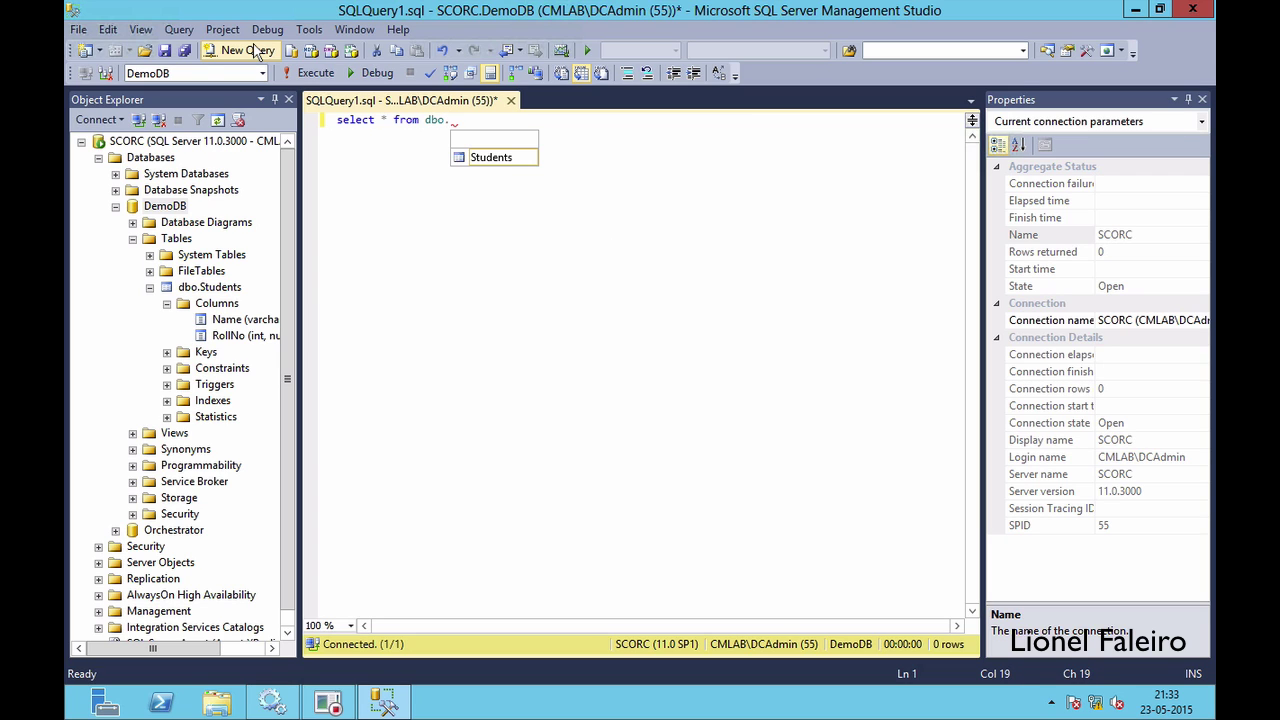
text(Students;)
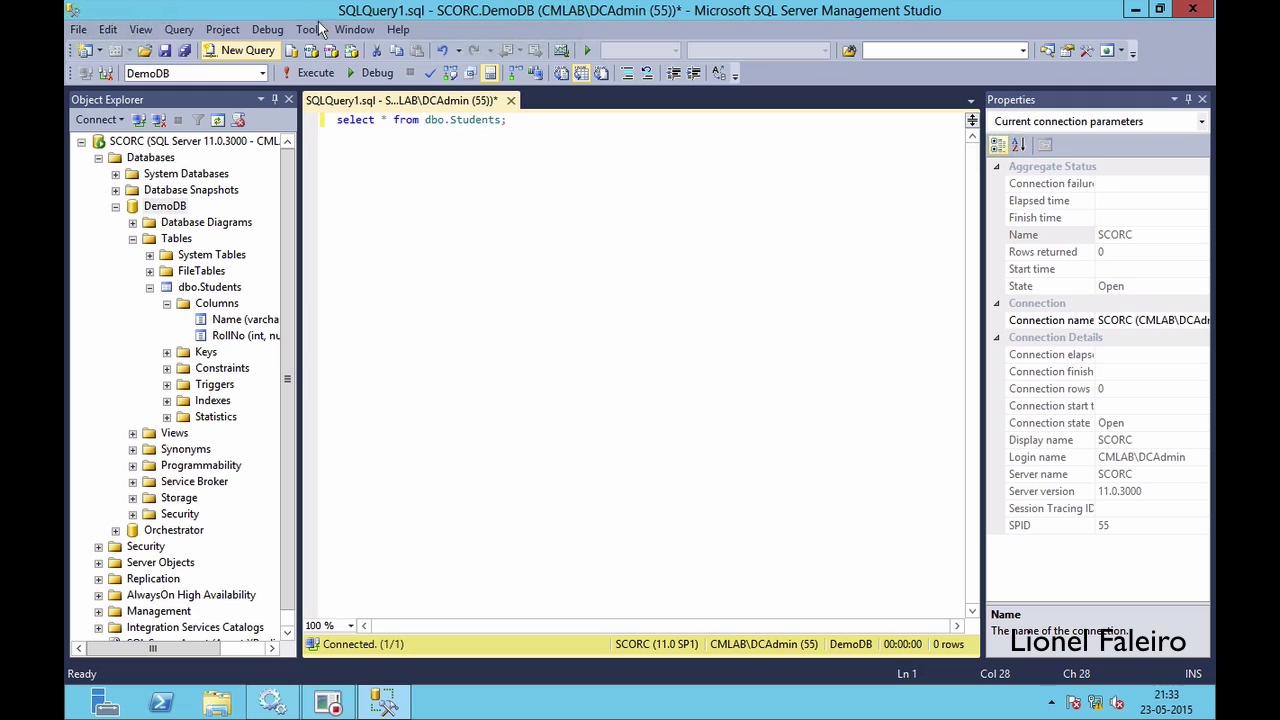
click(305, 73)
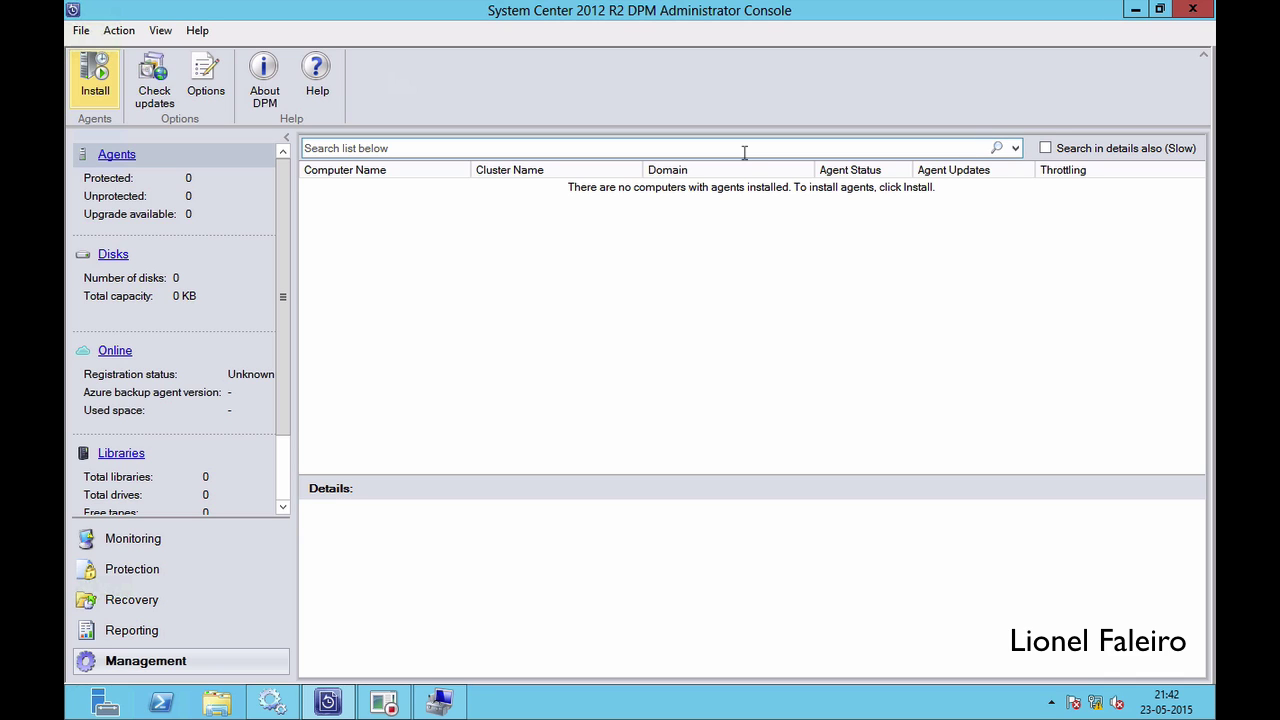
Step: Check which disks are available to add to the storage pool, without adding any
click(115, 257)
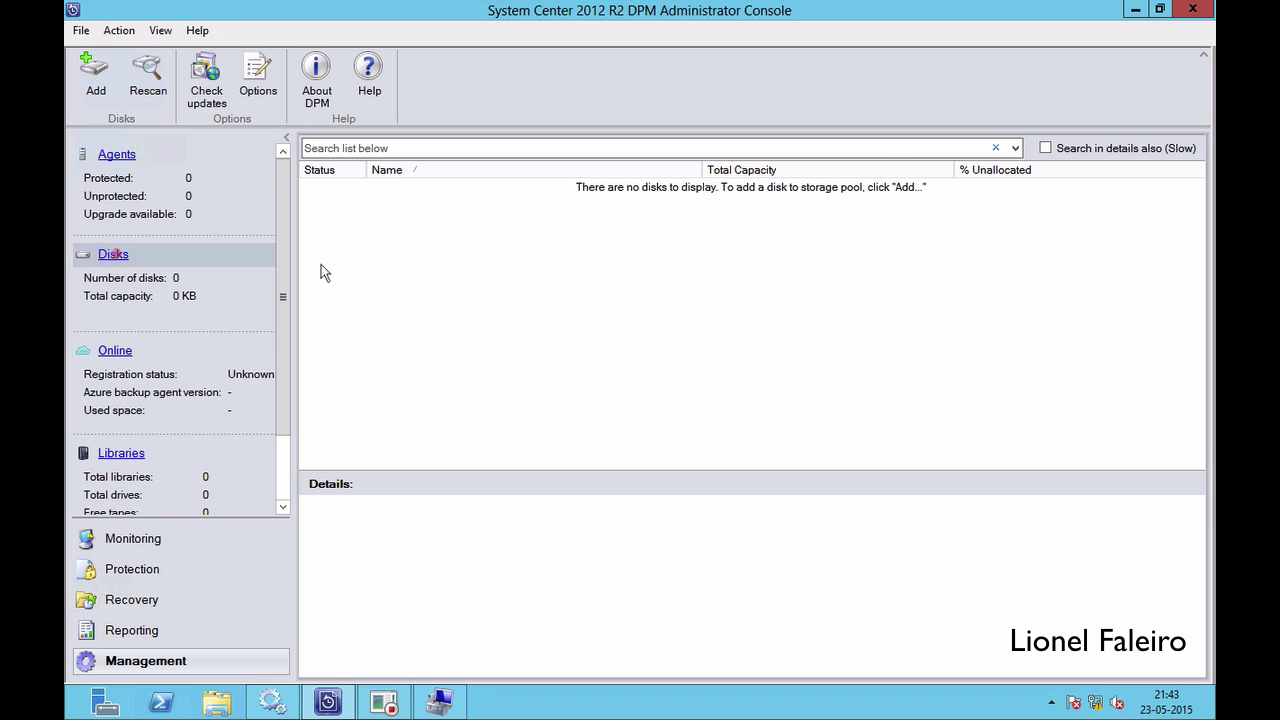
click(88, 78)
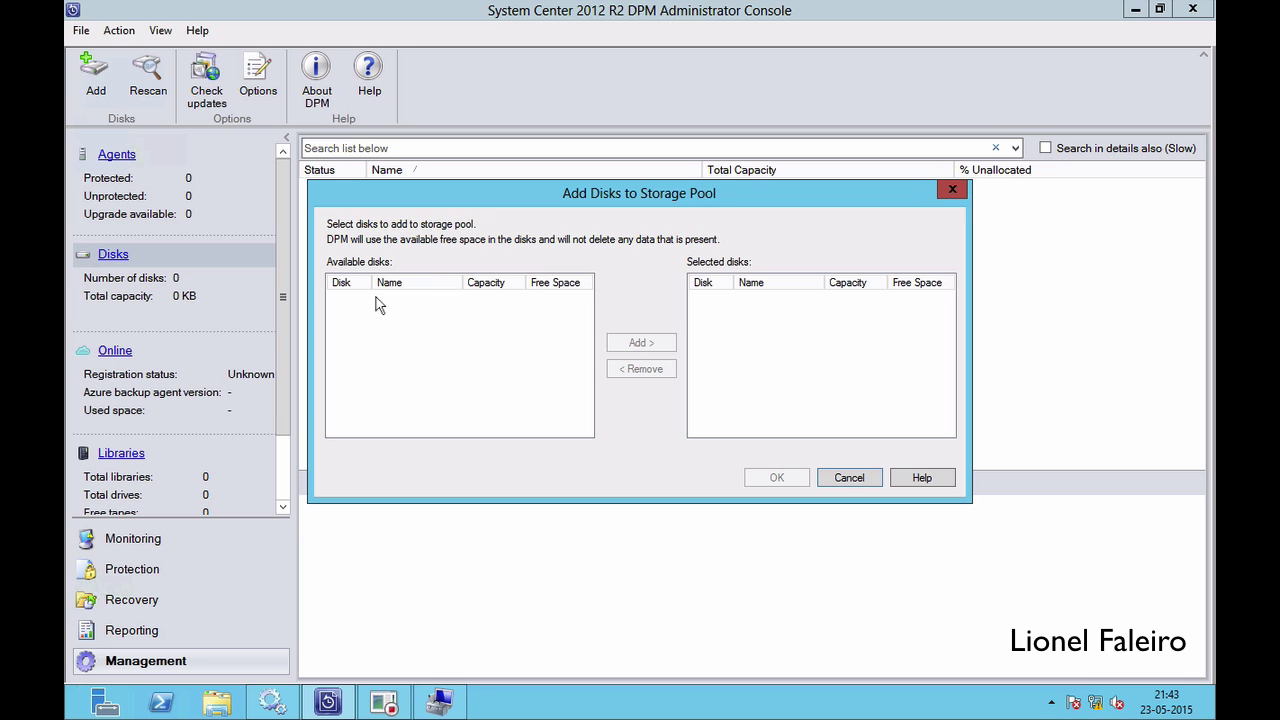
click(849, 478)
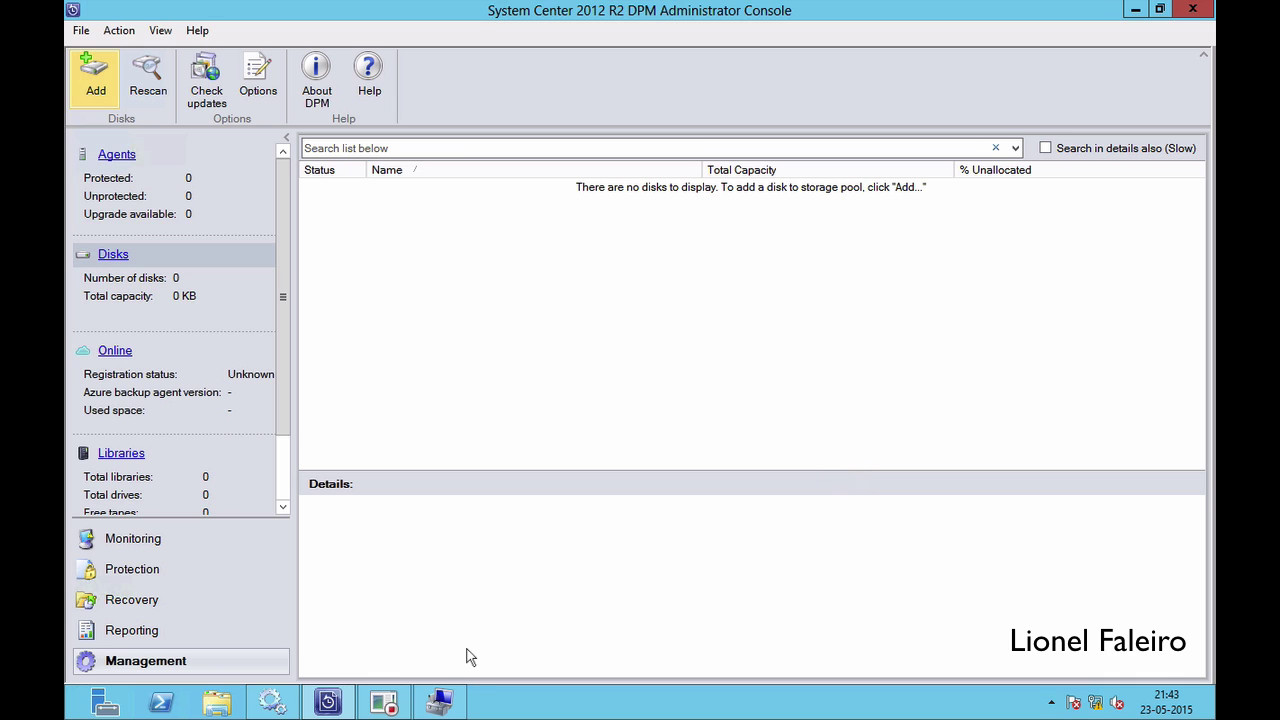
Step: In Computer Management, bring Disk 1 online and initialize it with the GPT (GUID Partition Table) partition style
click(443, 699)
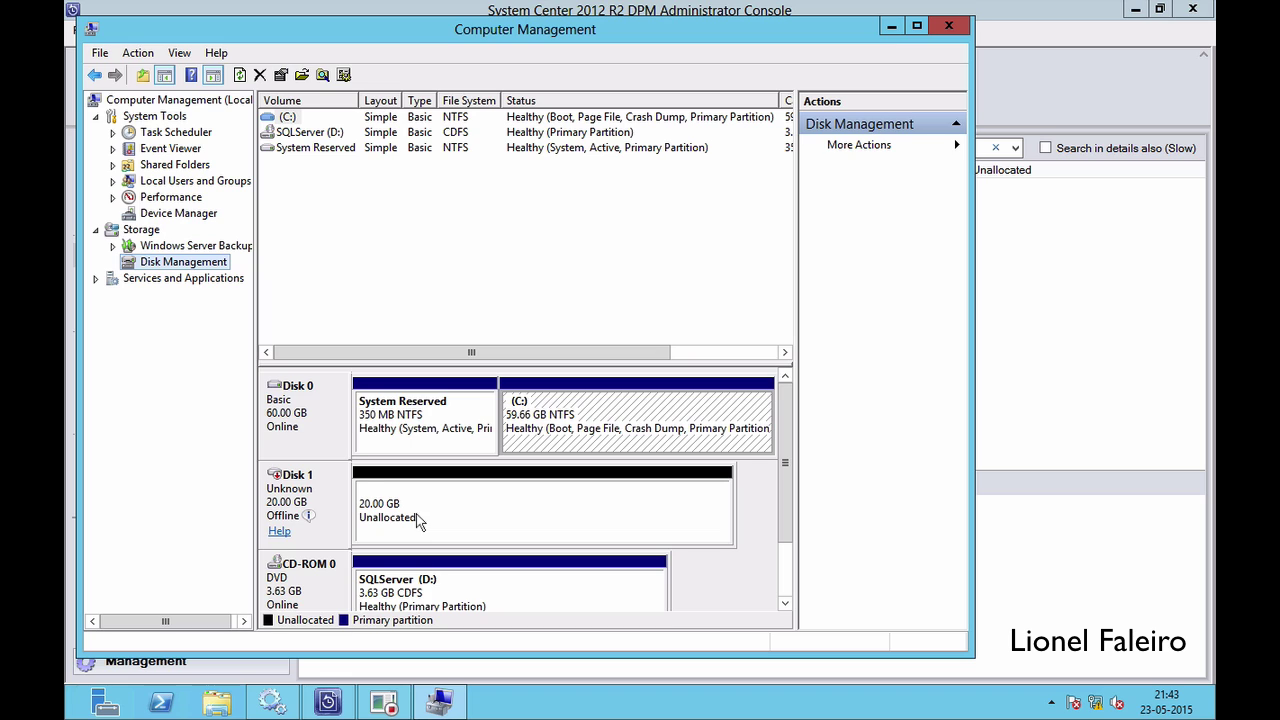
right_click(320, 495)
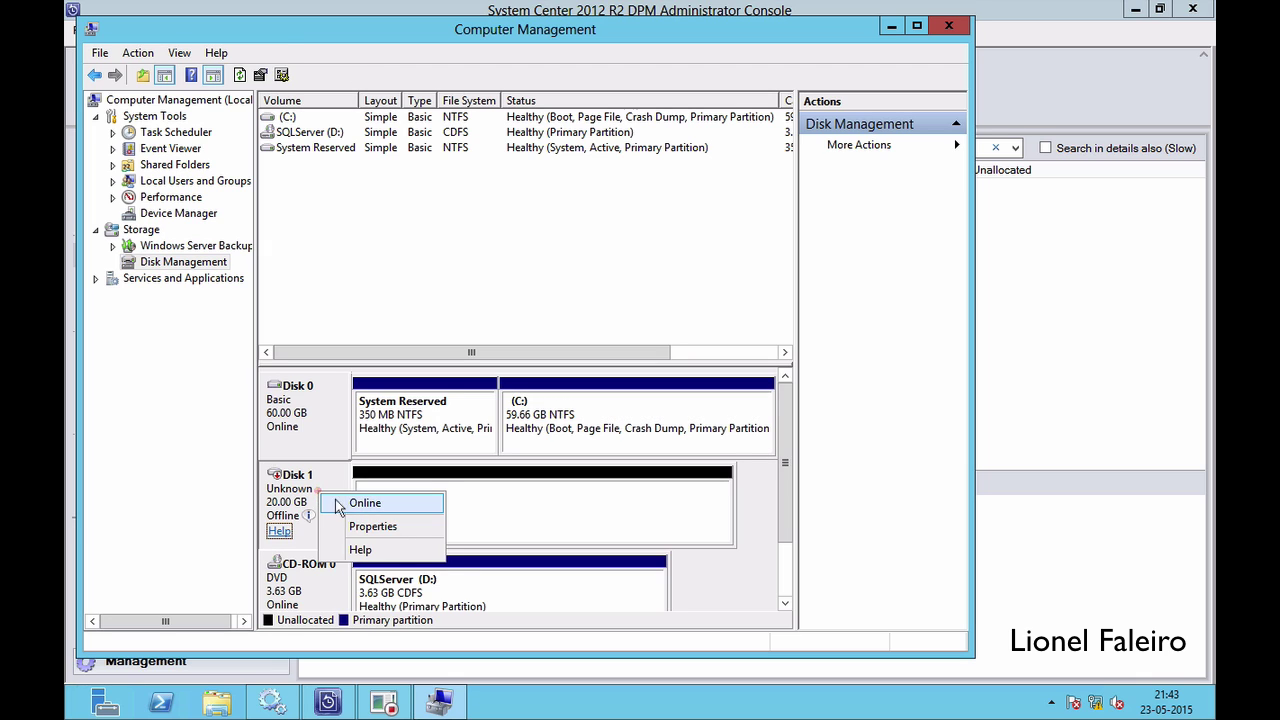
click(365, 503)
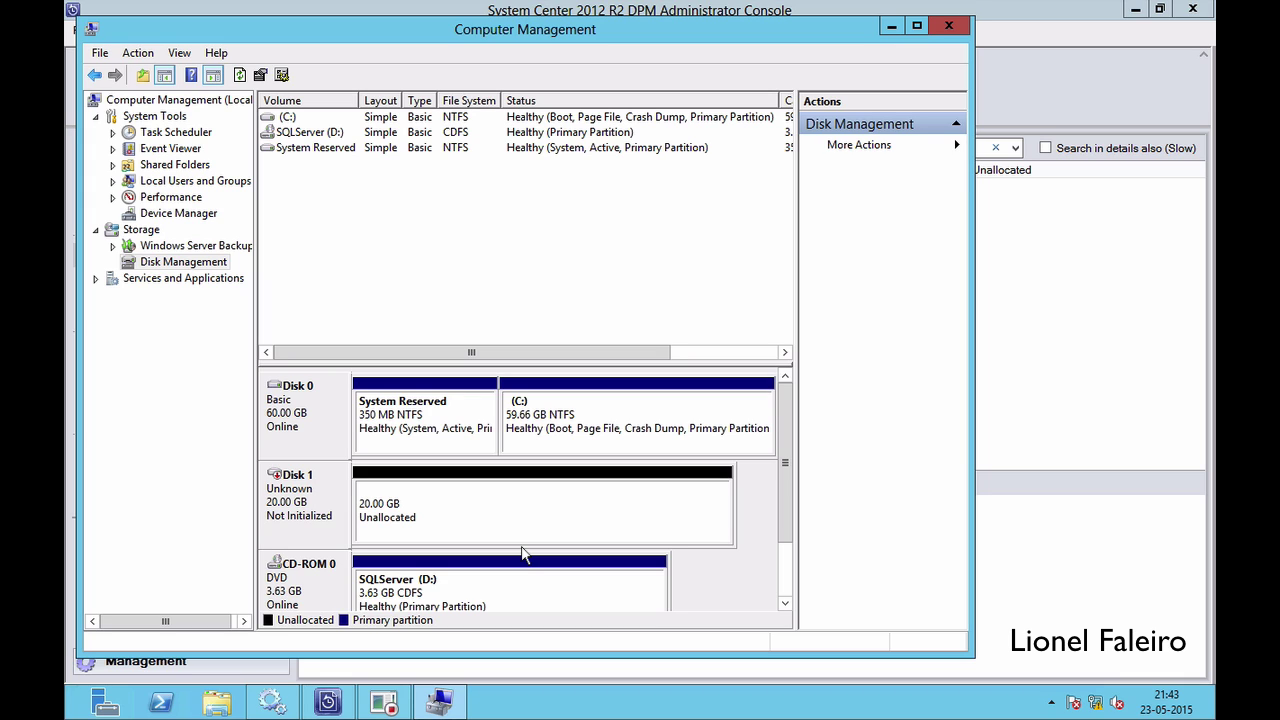
right_click(303, 500)
click(338, 504)
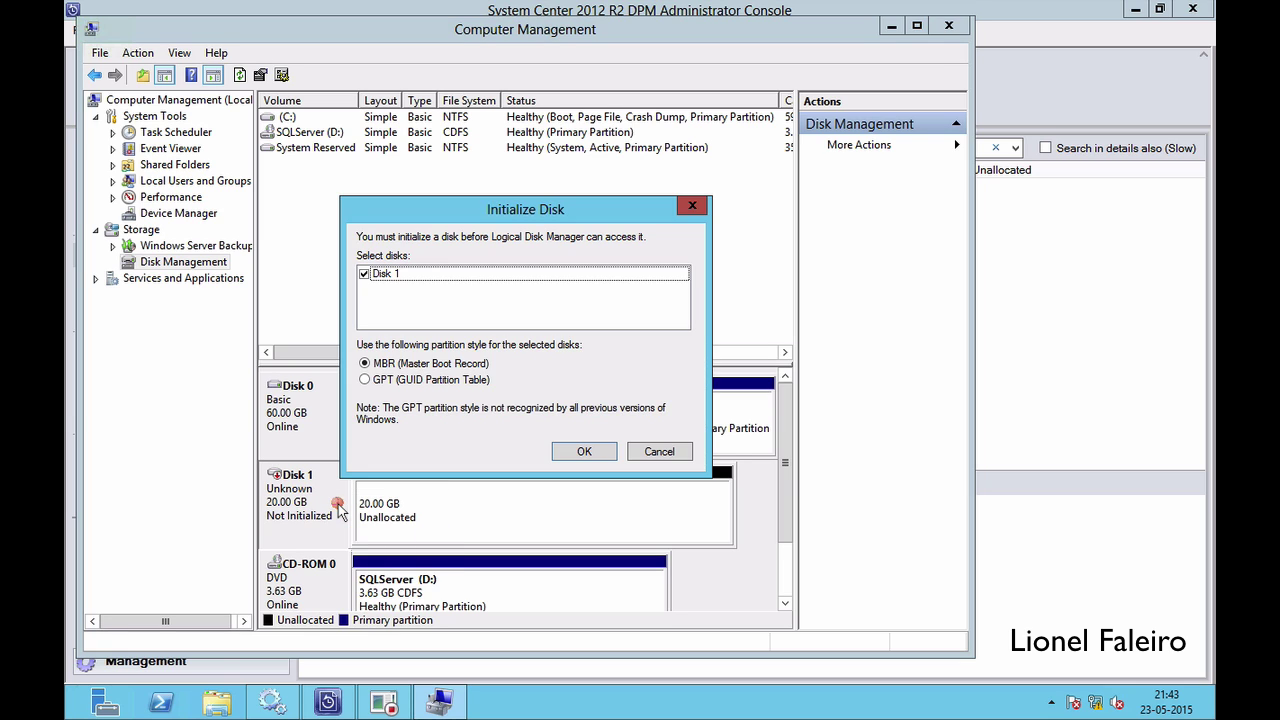
click(387, 380)
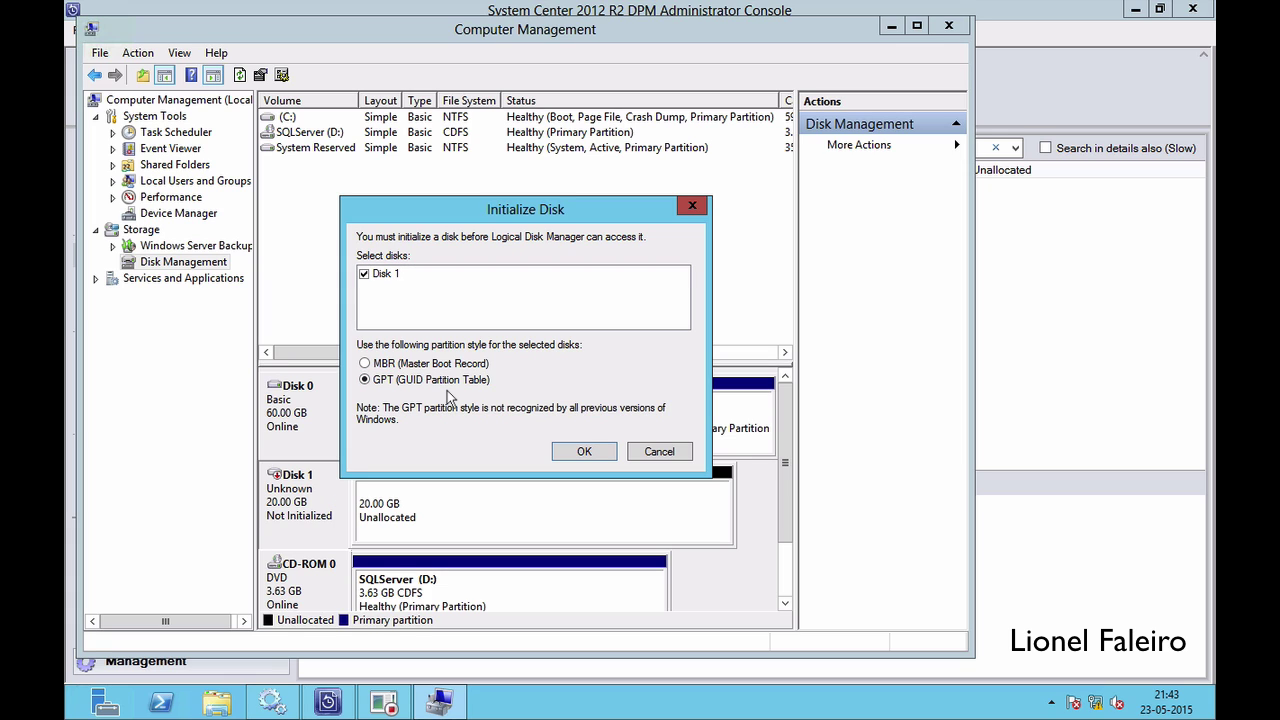
click(584, 452)
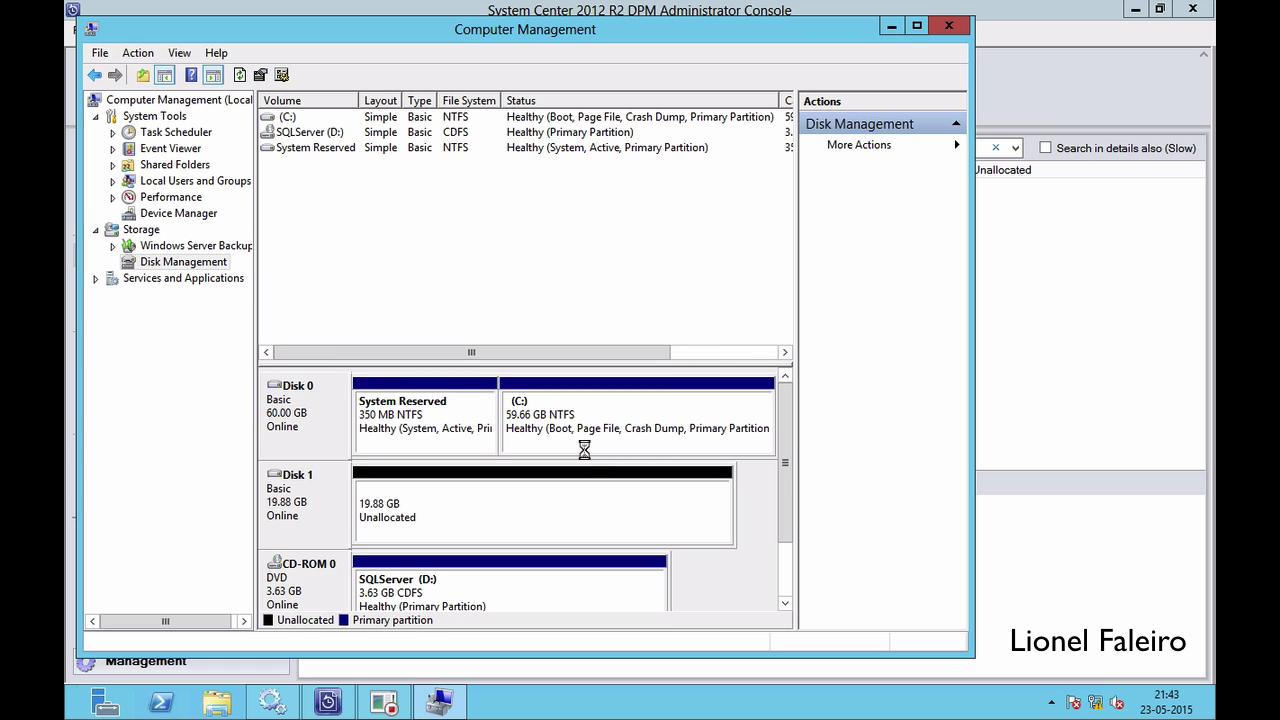
Step: Return to the DPM Administrator Console and try to add Disk 1 to the storage pool
click(1041, 103)
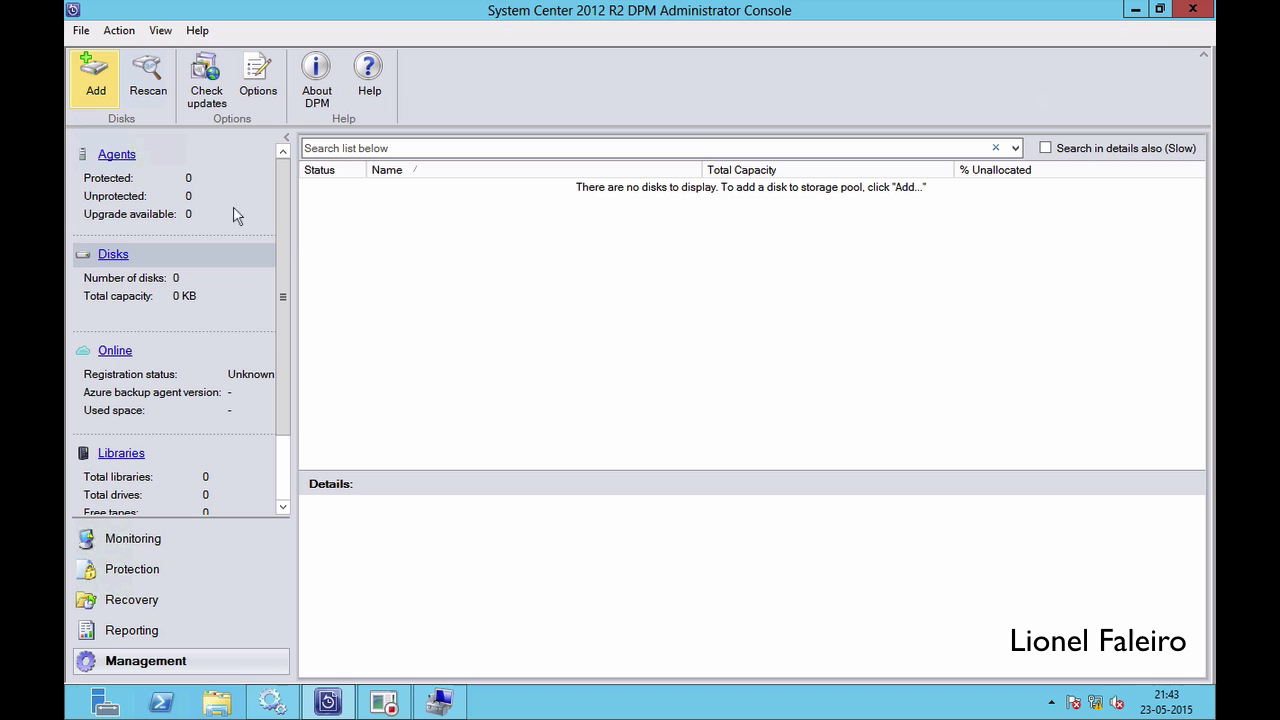
click(97, 88)
click(420, 300)
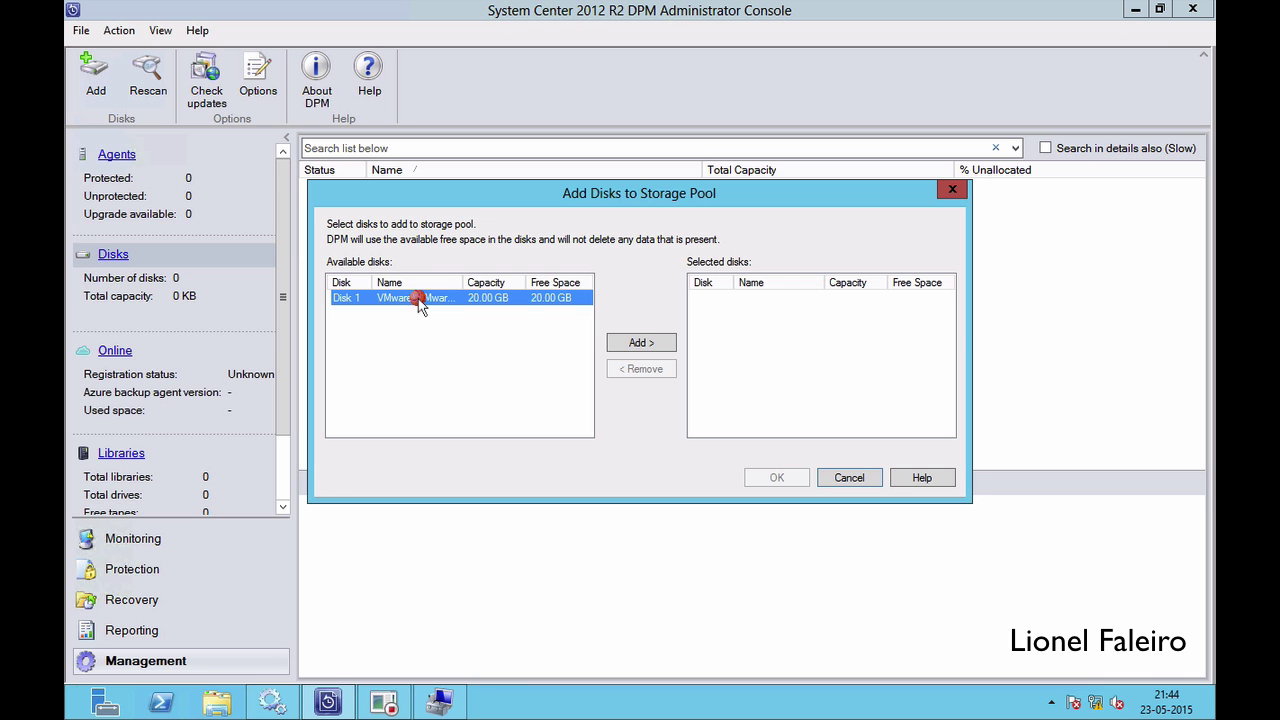
click(642, 344)
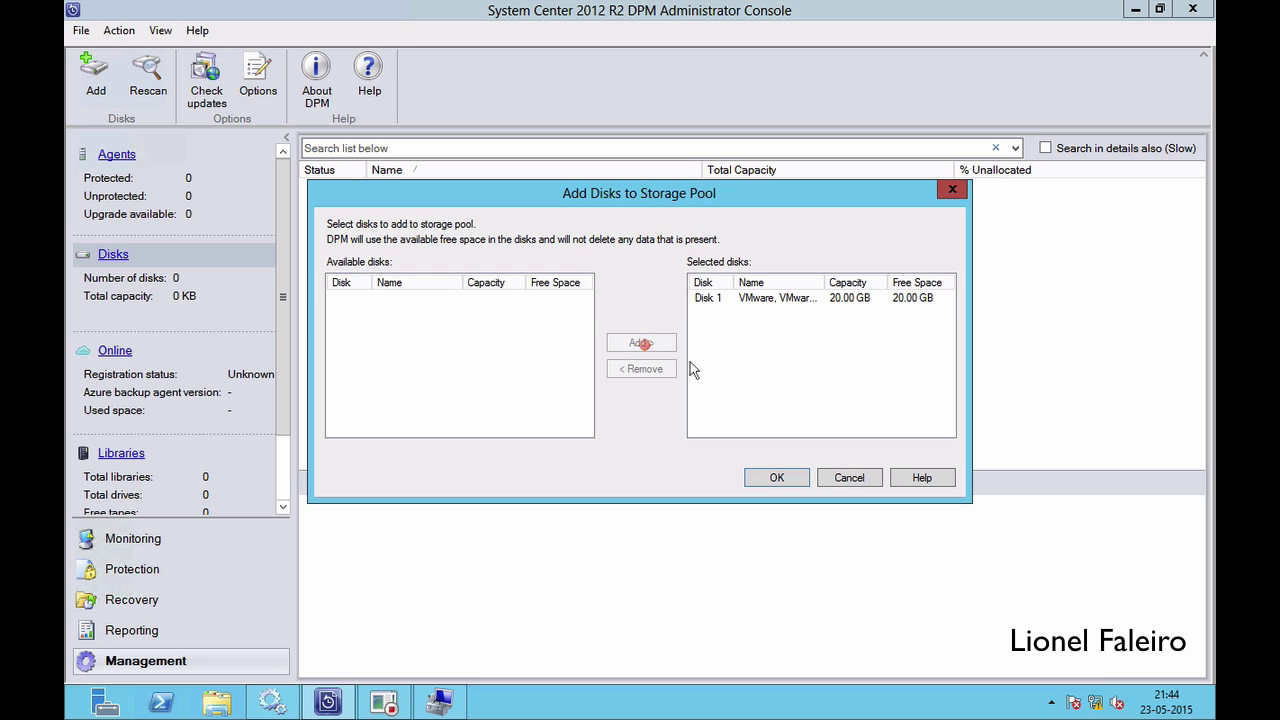
click(777, 478)
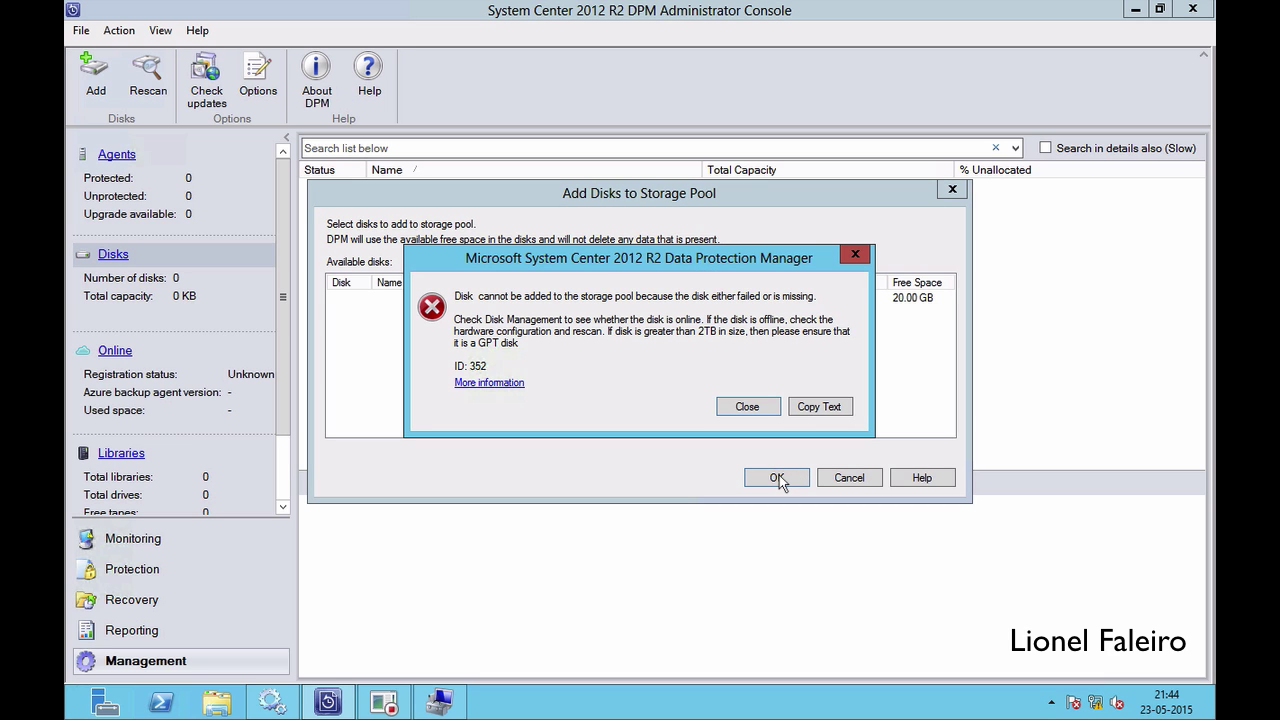
click(745, 409)
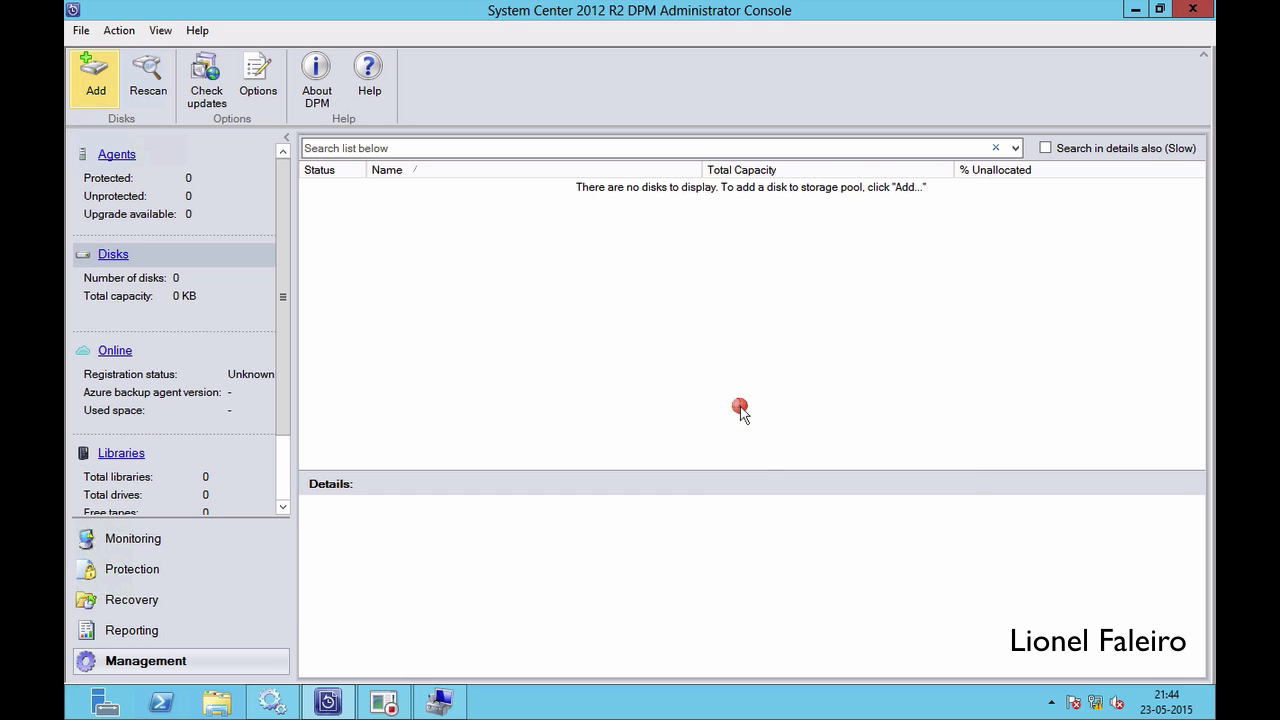
Step: Add Disk 1 to the storage pool and accept its conversion to a dynamic disk
click(90, 64)
click(544, 299)
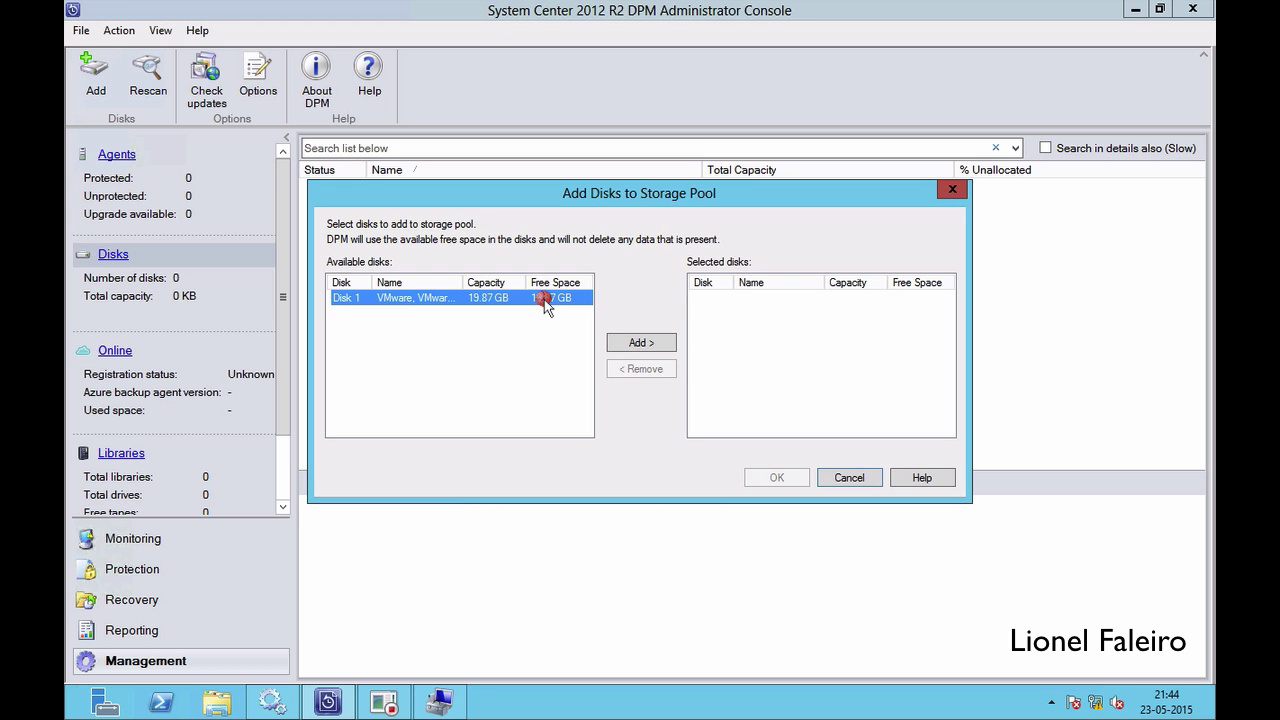
click(640, 344)
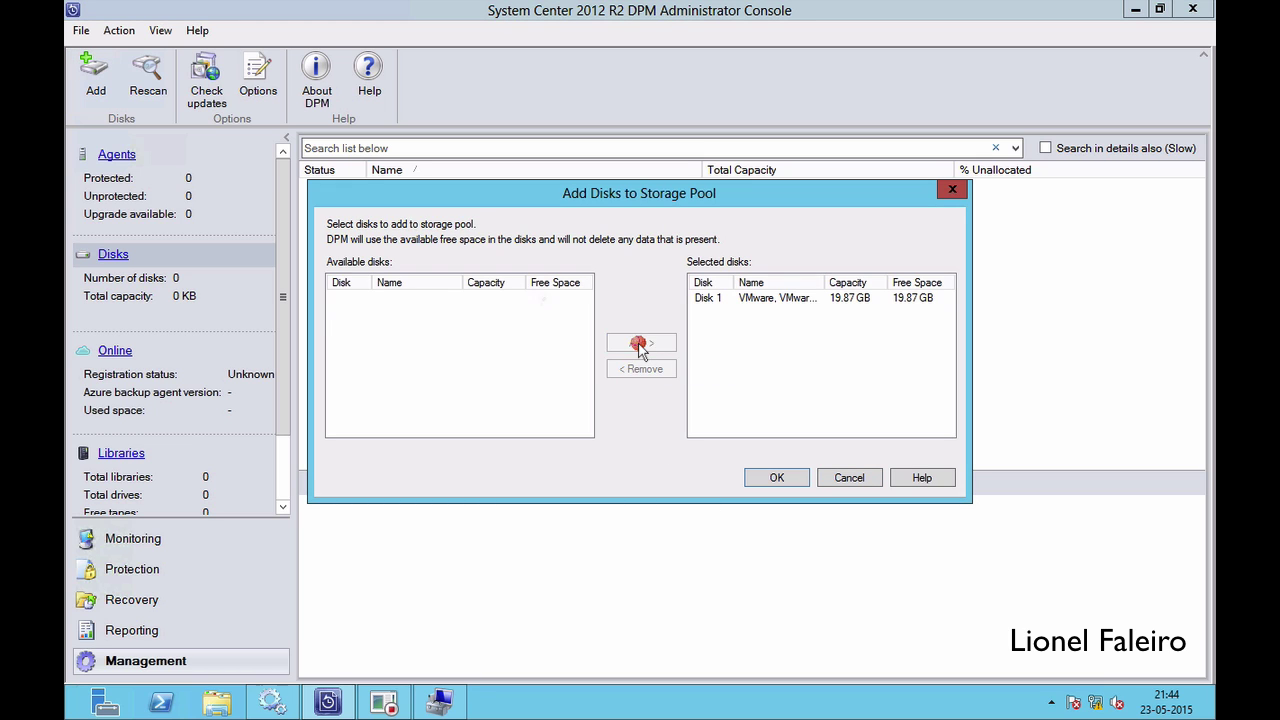
click(777, 479)
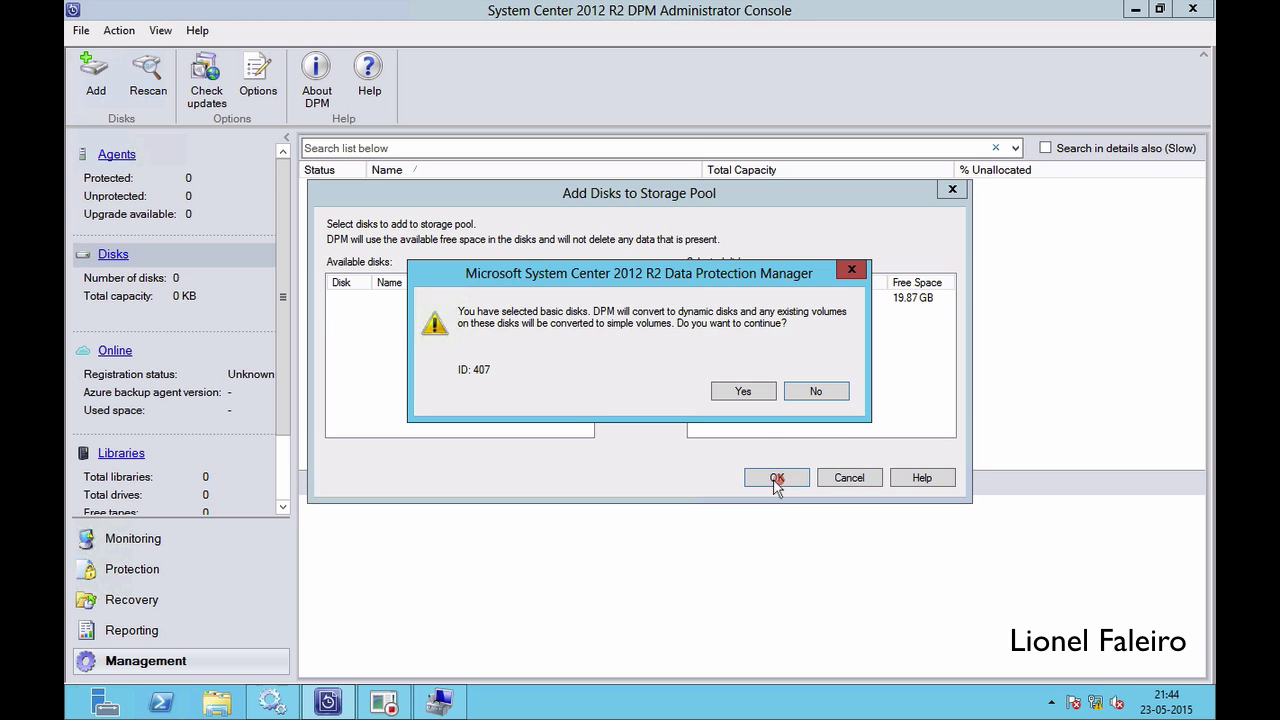
click(744, 400)
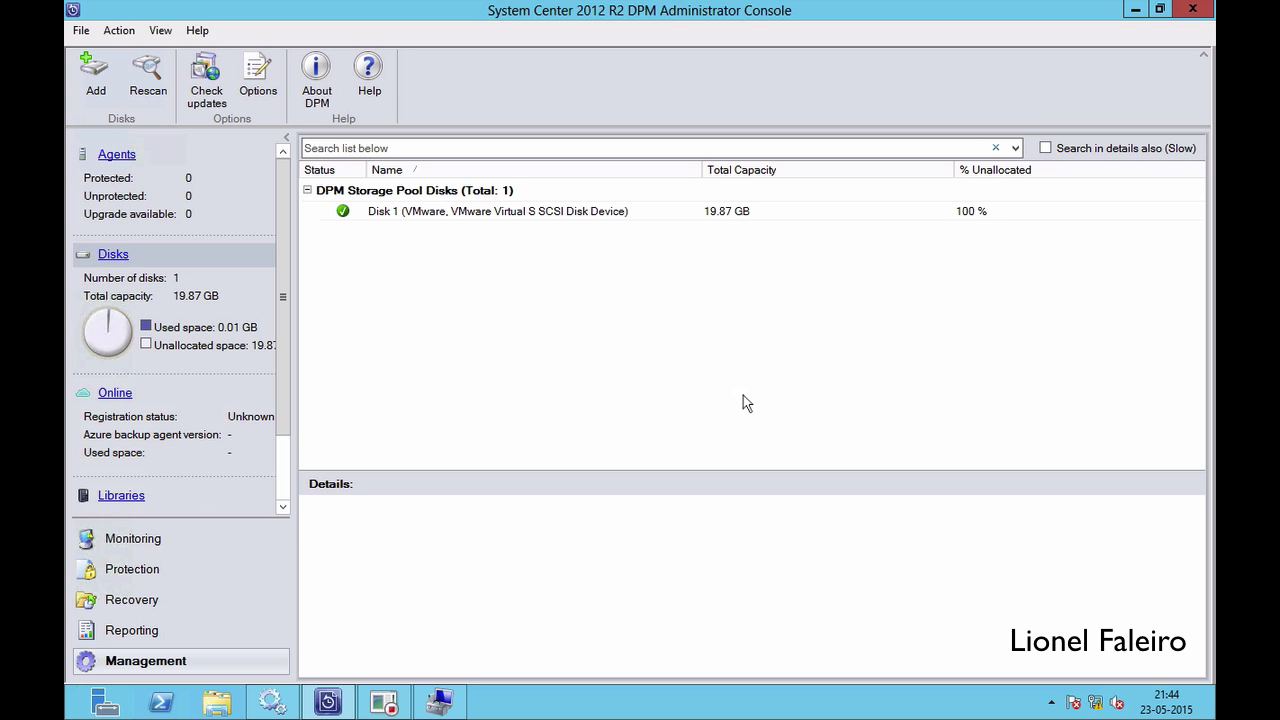
Step: Begin a protection agent installation using the Install agents method and add SCORC to the selected computers
click(118, 155)
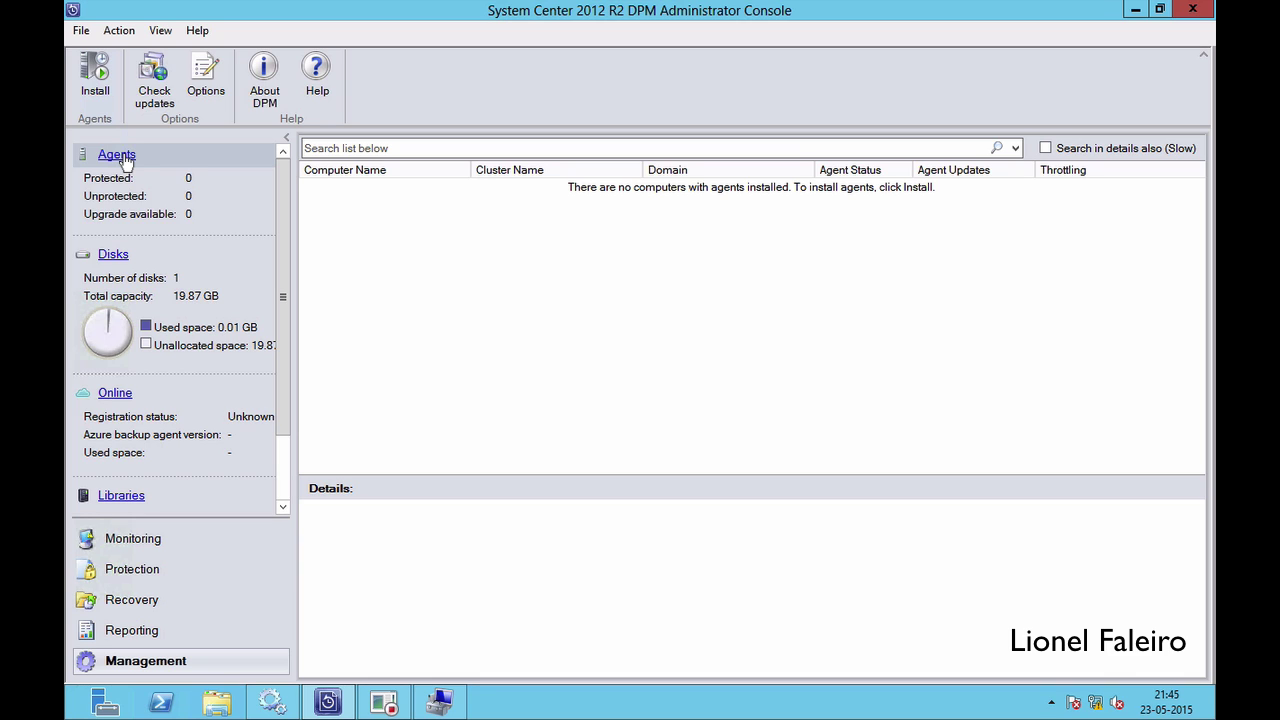
click(102, 90)
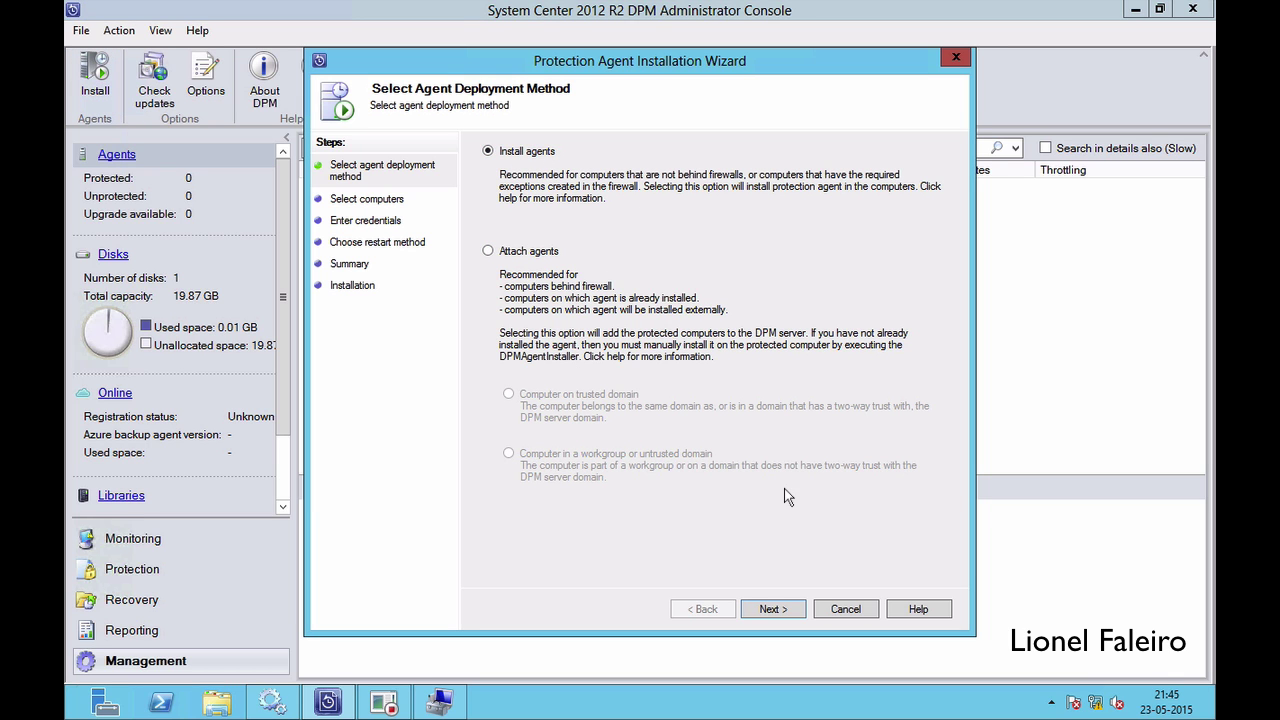
click(770, 606)
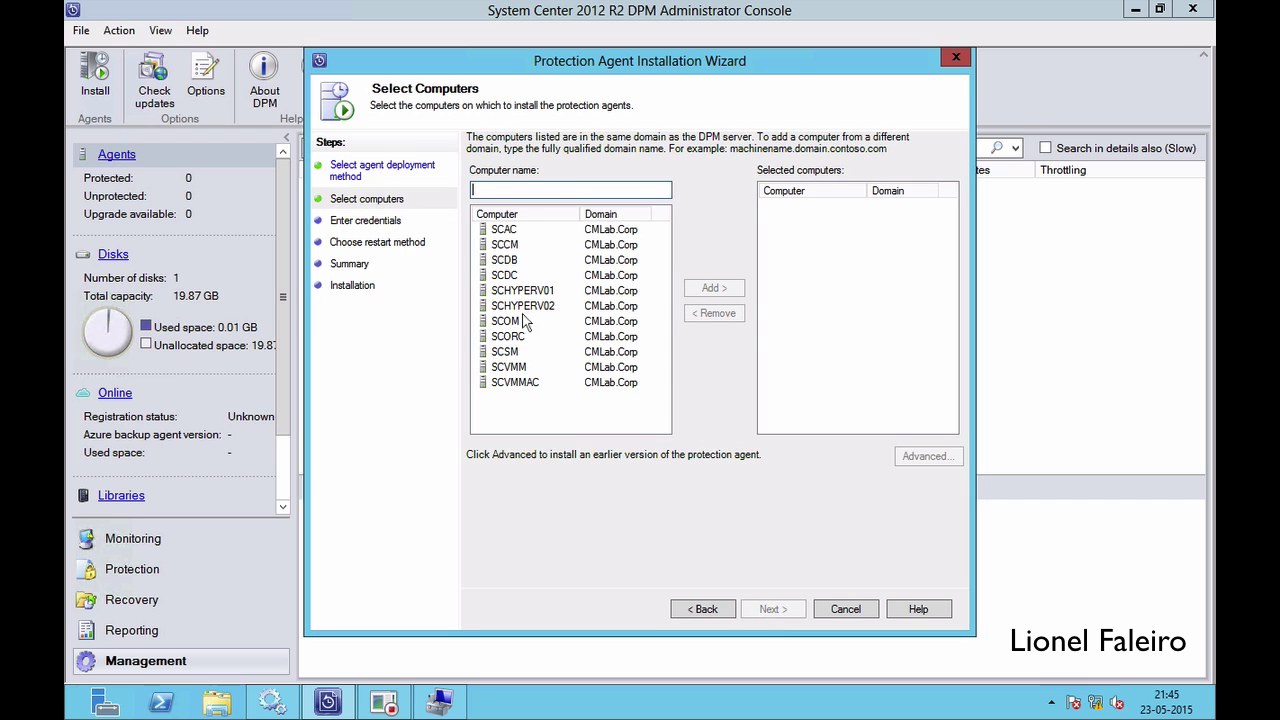
click(509, 338)
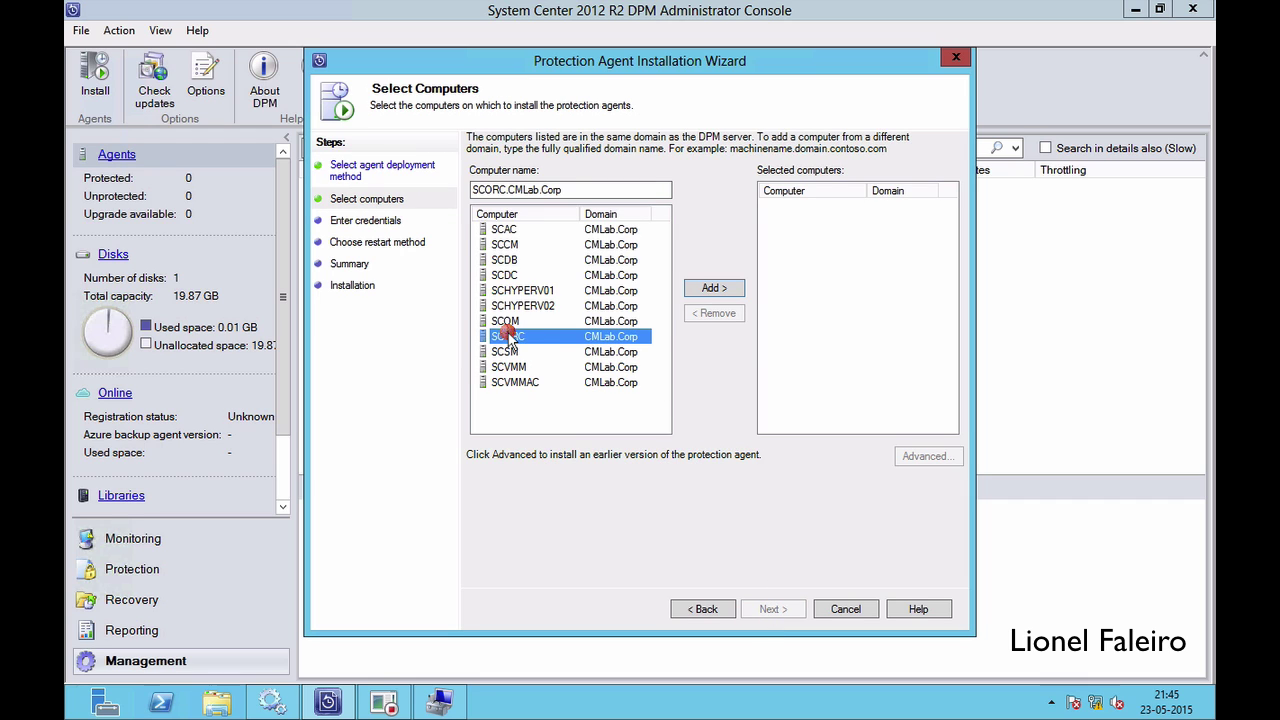
click(714, 289)
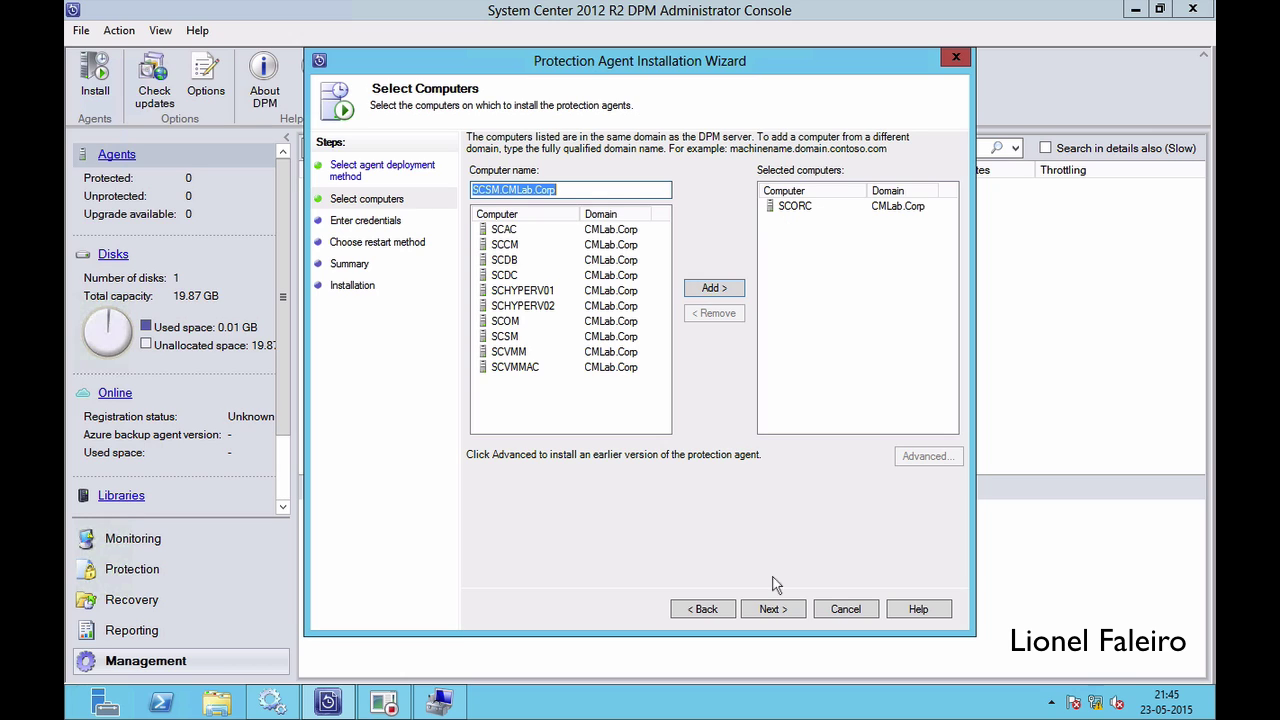
Step: Supply the installation credentials for the CMLab.Corp domain, entering dcadmin as the user name and the account password
click(776, 609)
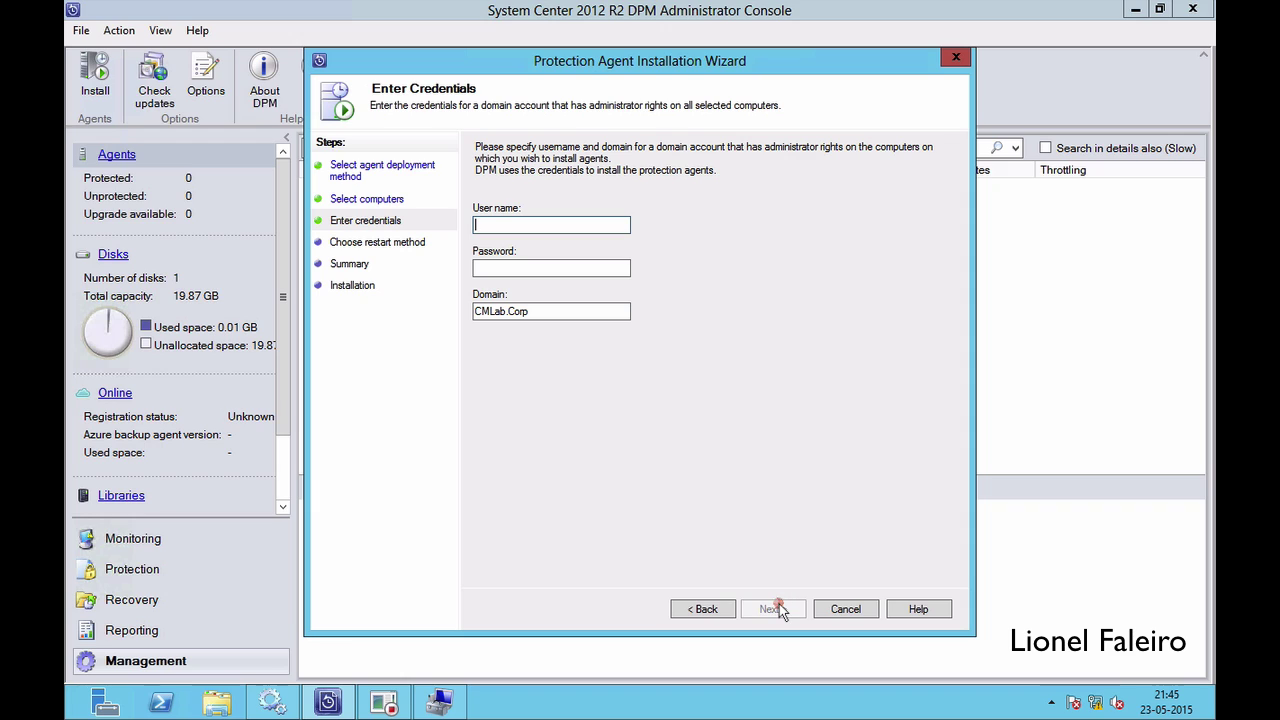
text(dcadmin)
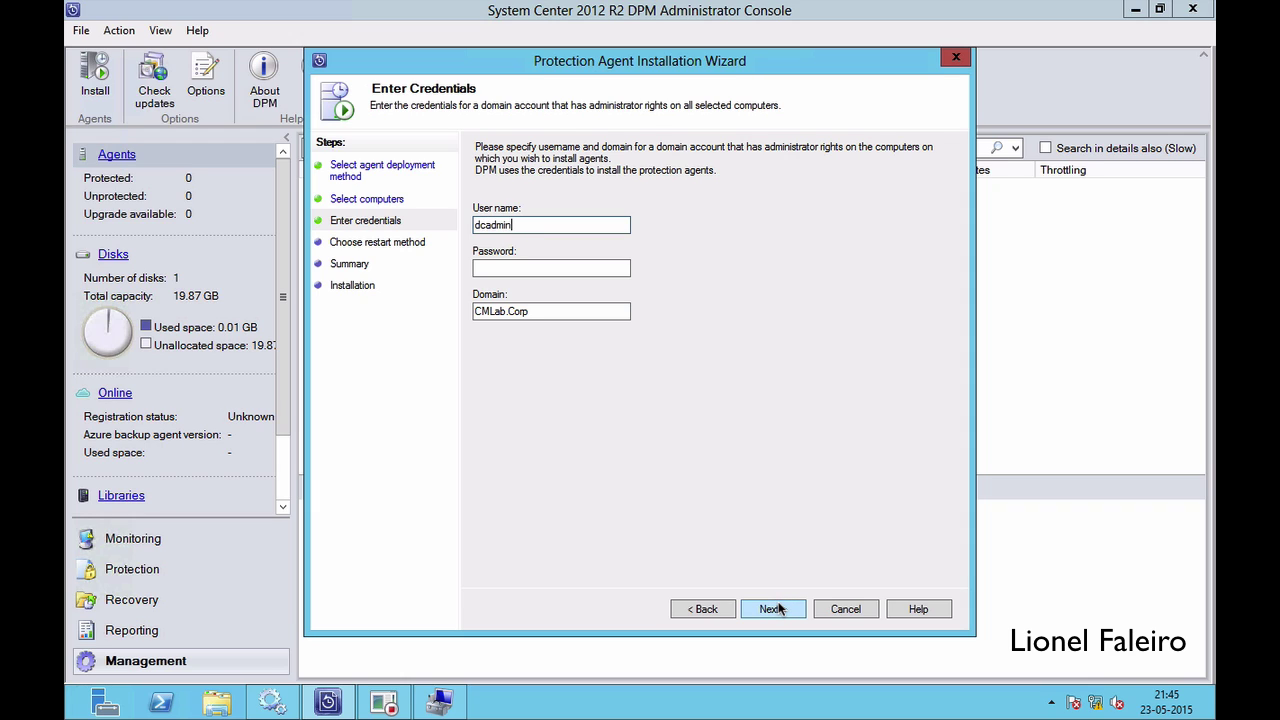
key(Tab)
text(******)
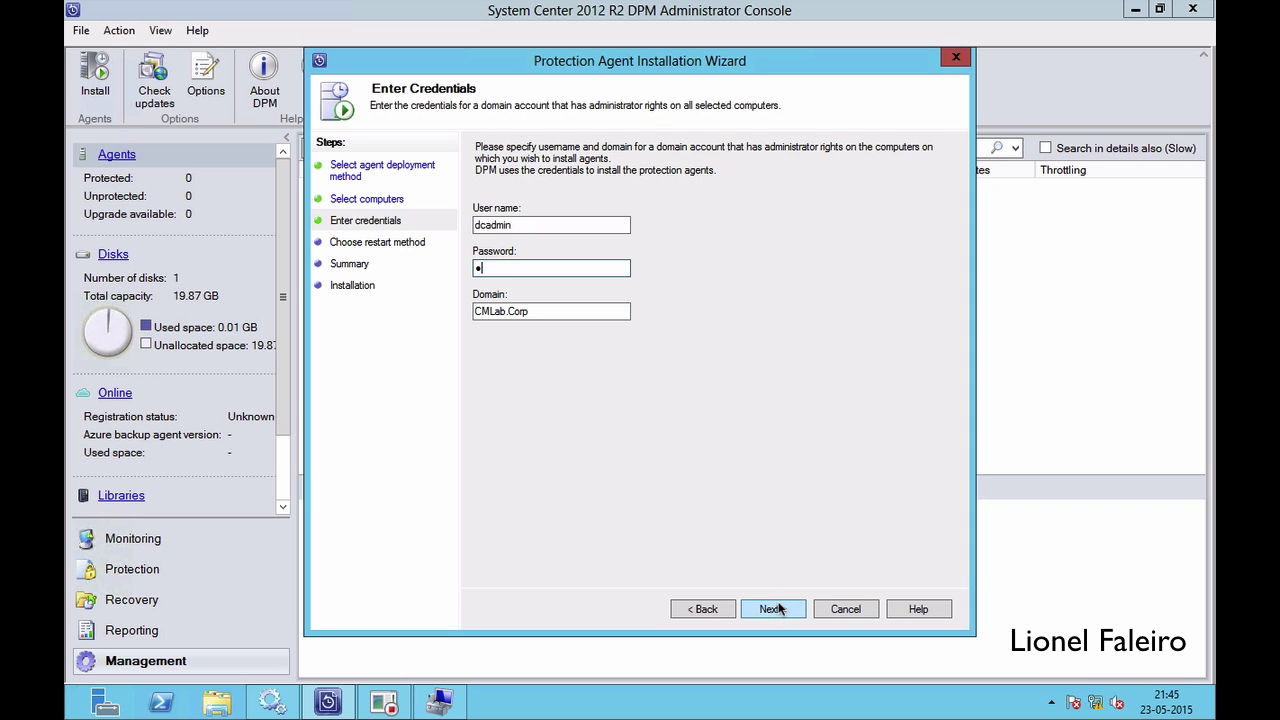
text(**)
click(792, 614)
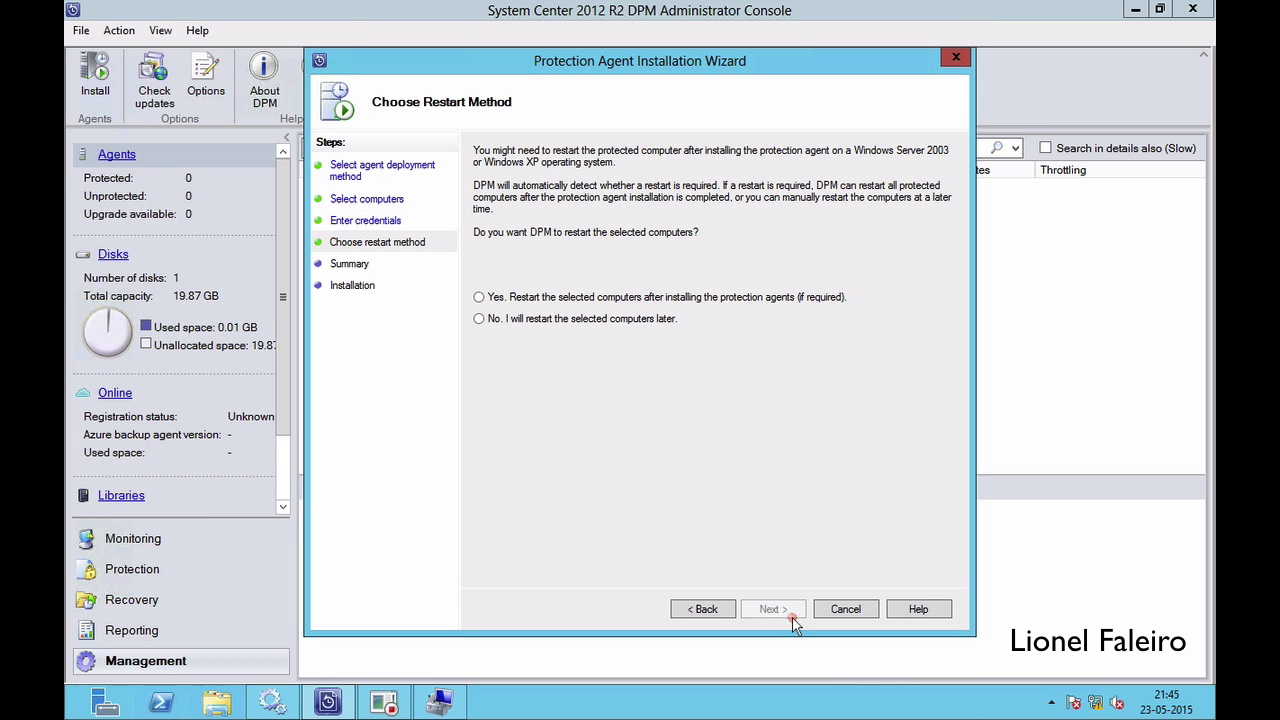
Step: Try to install the protection agent on SCORC, declining an automatic restart of the selected computers
click(573, 321)
click(778, 608)
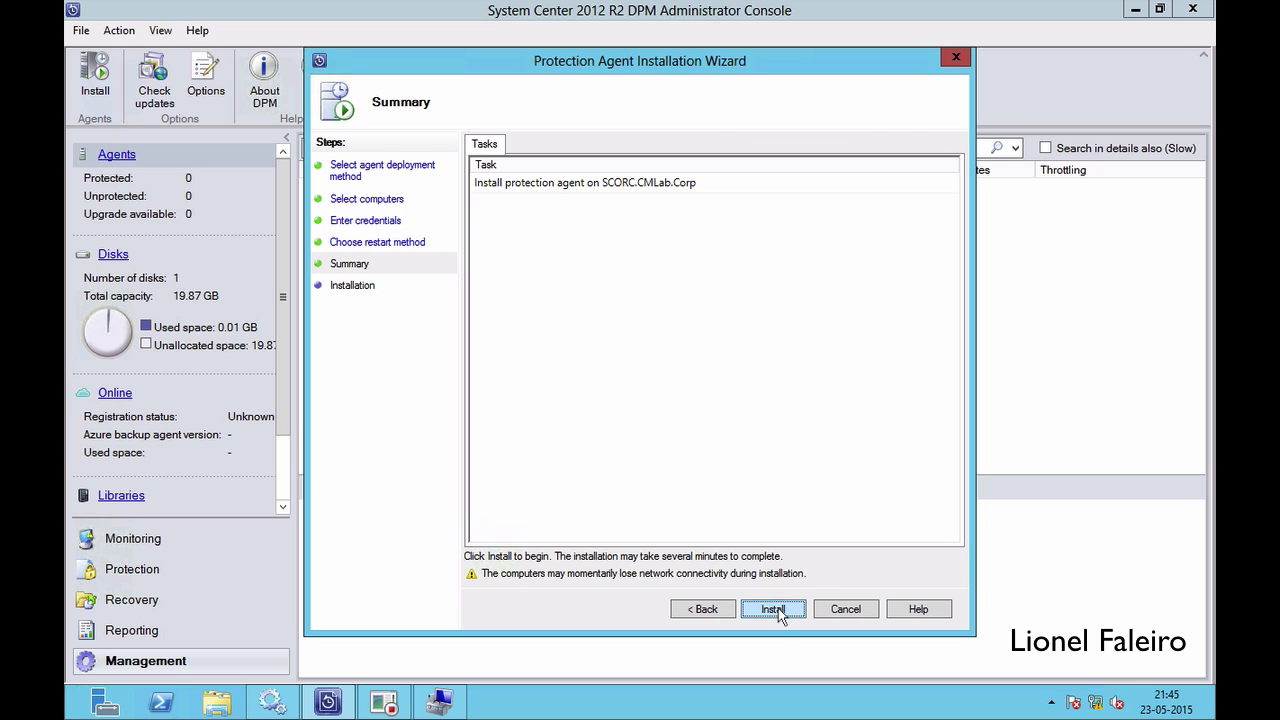
click(773, 609)
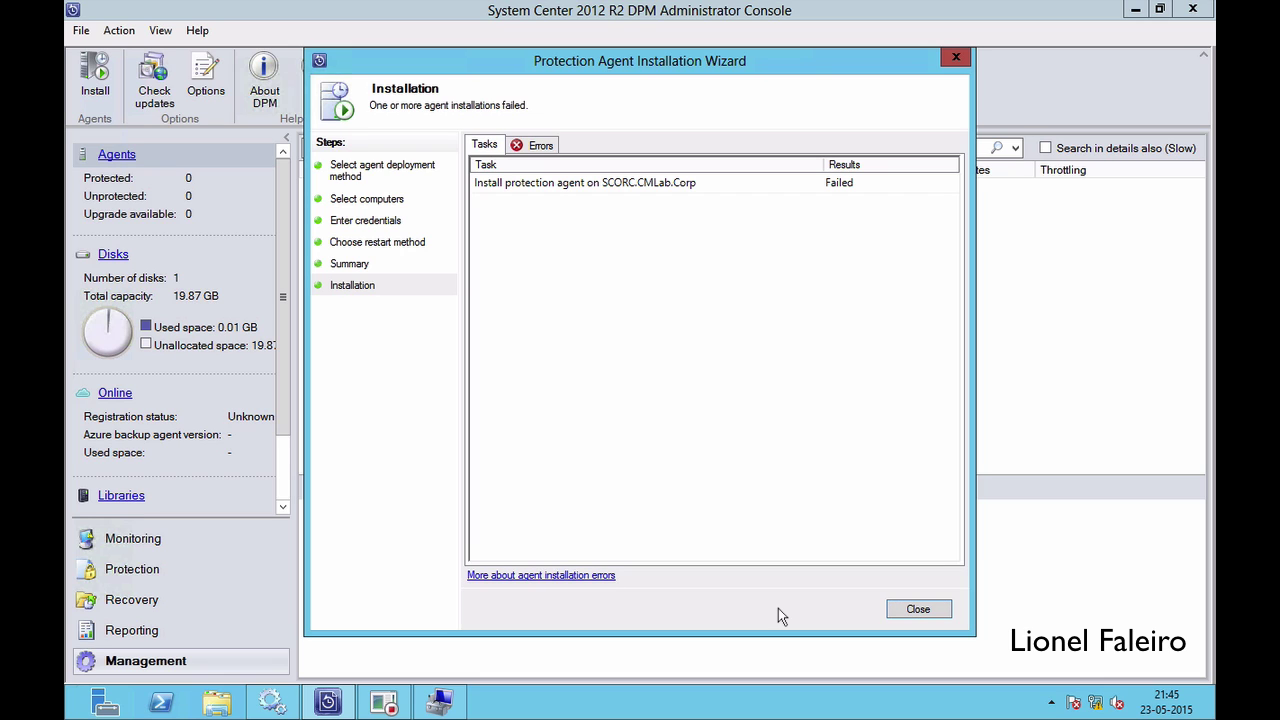
Step: Review the error details and task results of the SCORC agent installation, and close the wizard
click(533, 145)
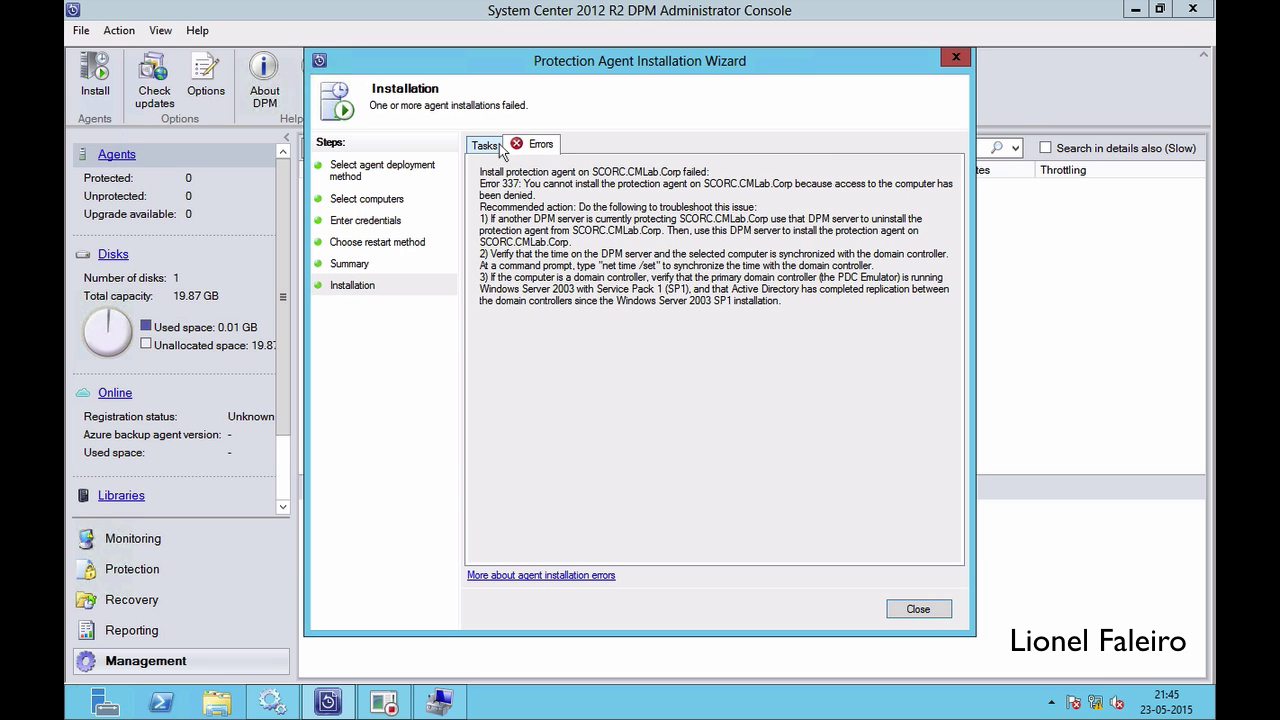
click(500, 147)
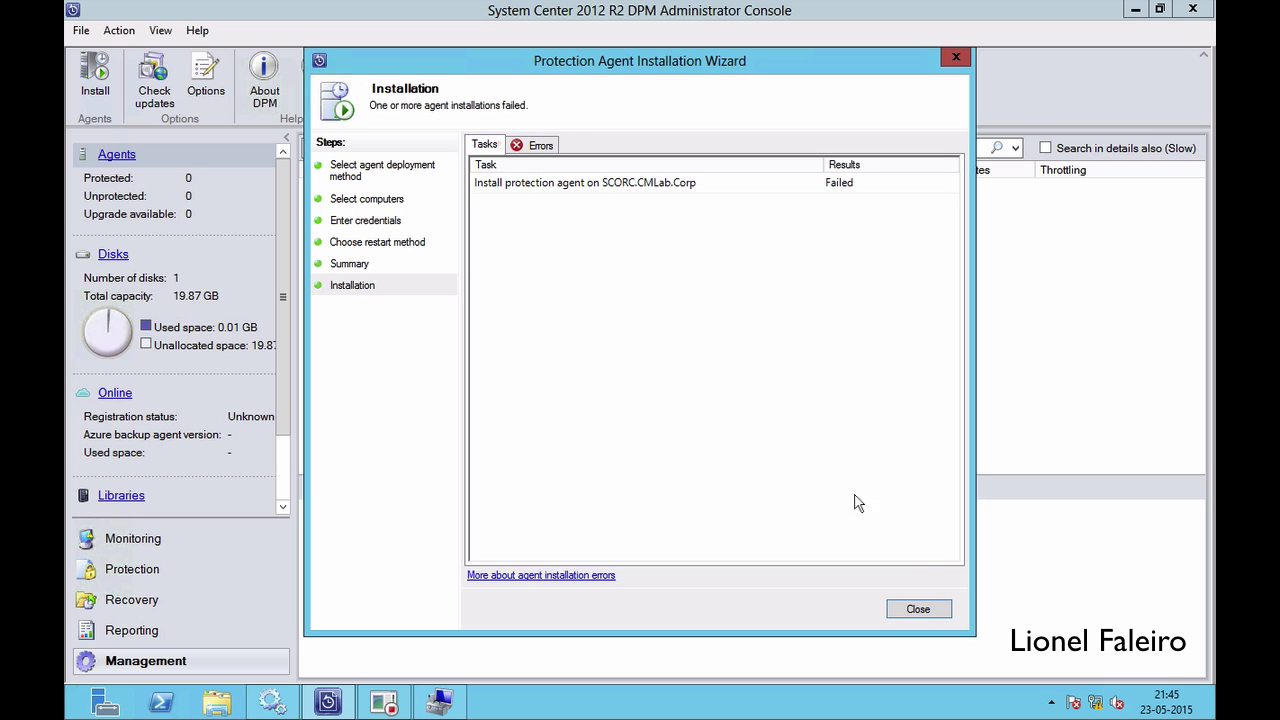
click(917, 609)
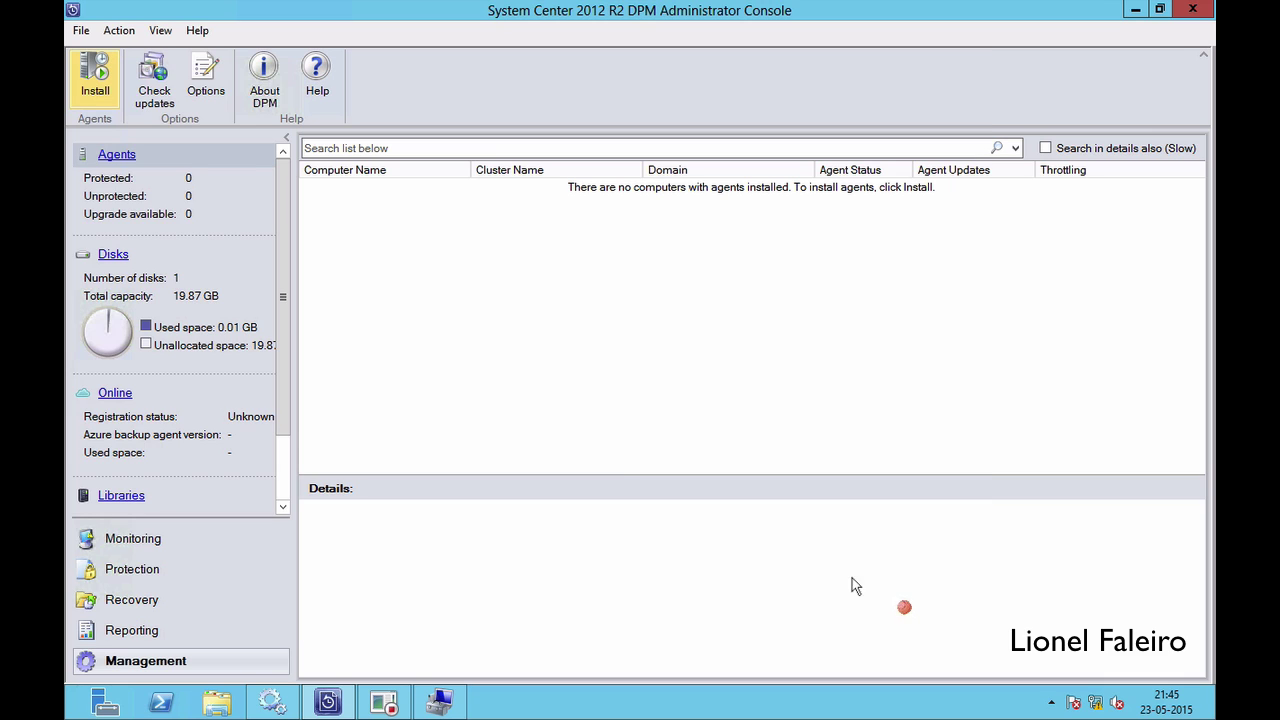
Step: Start another protection agent installation using the Install agents method and add SCORC to the selected computers
click(97, 88)
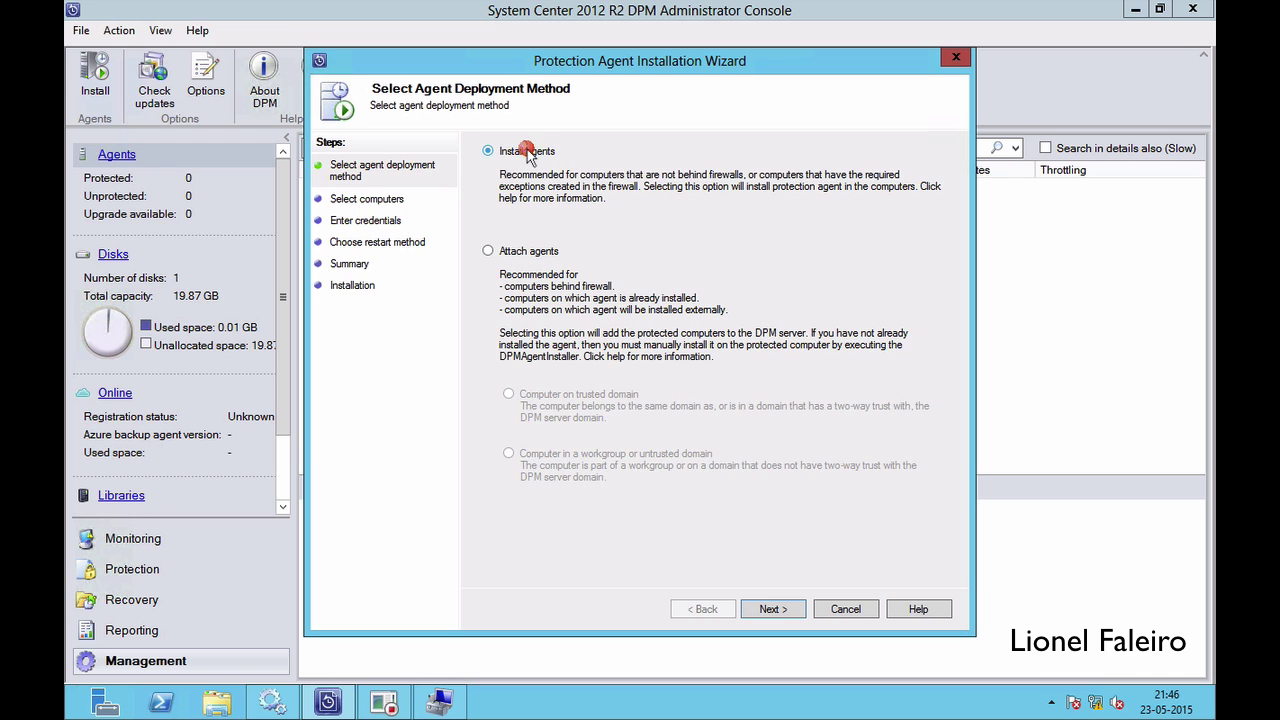
click(774, 609)
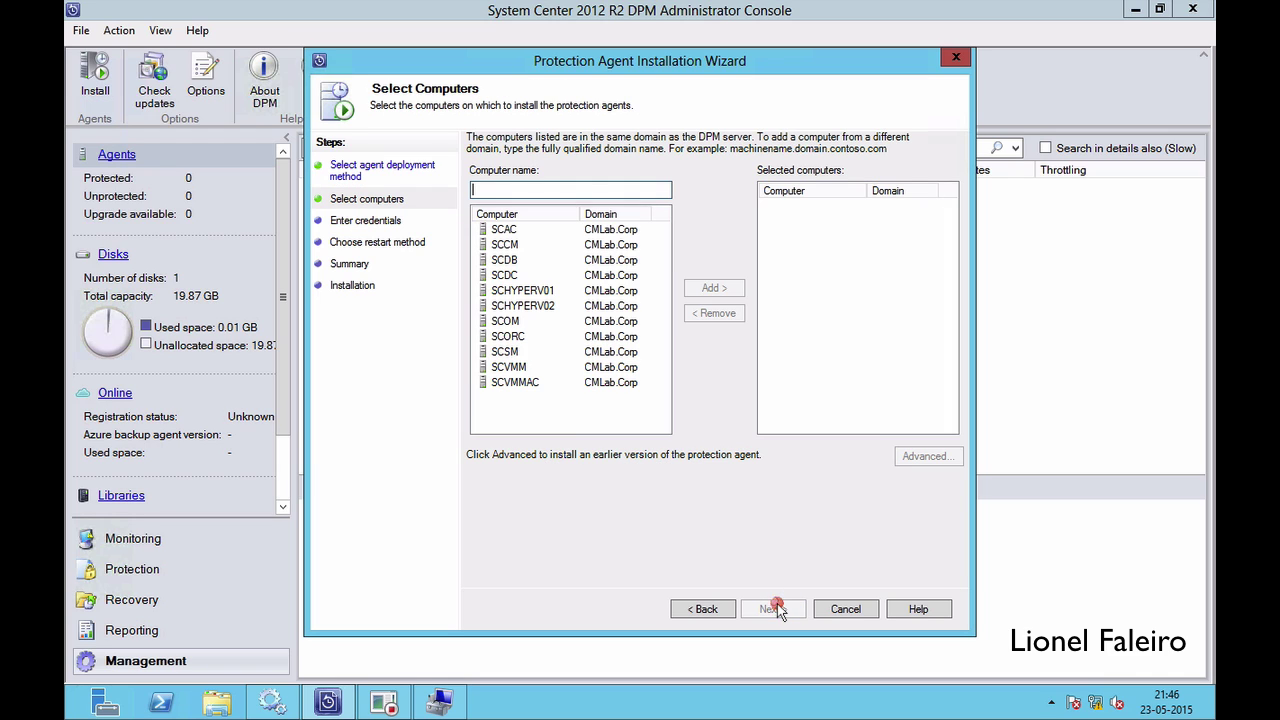
click(510, 338)
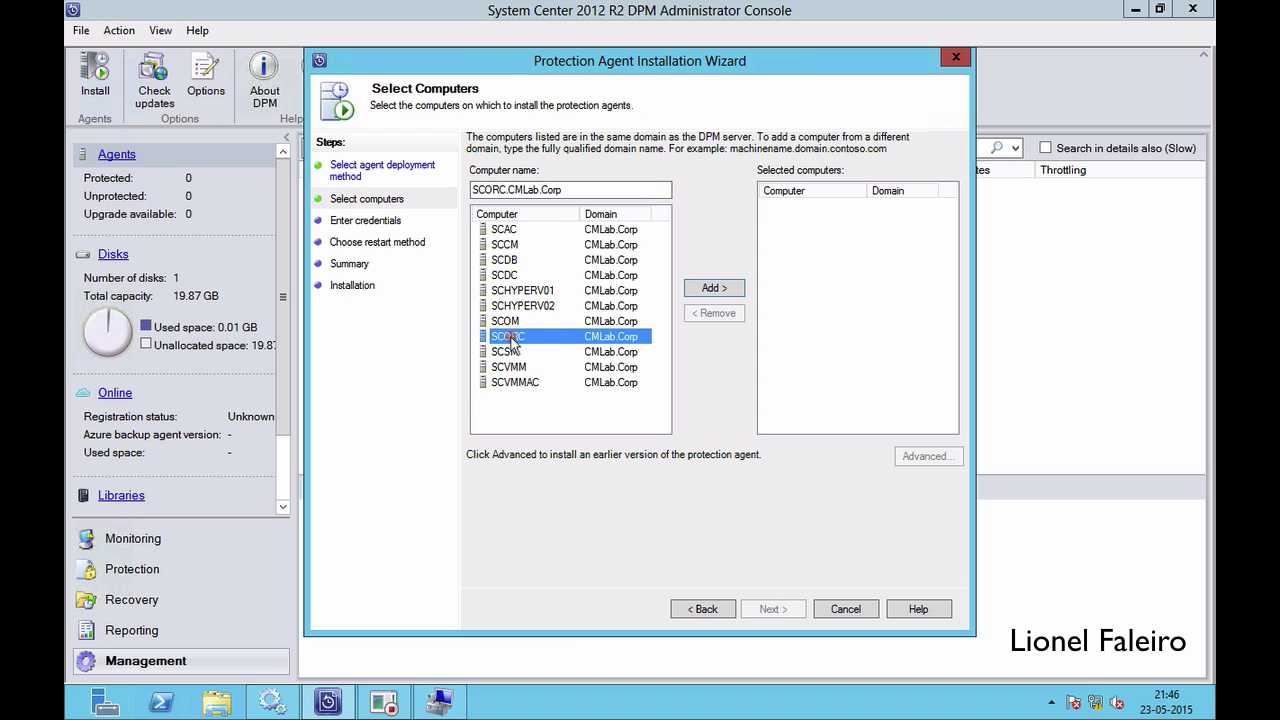
click(714, 289)
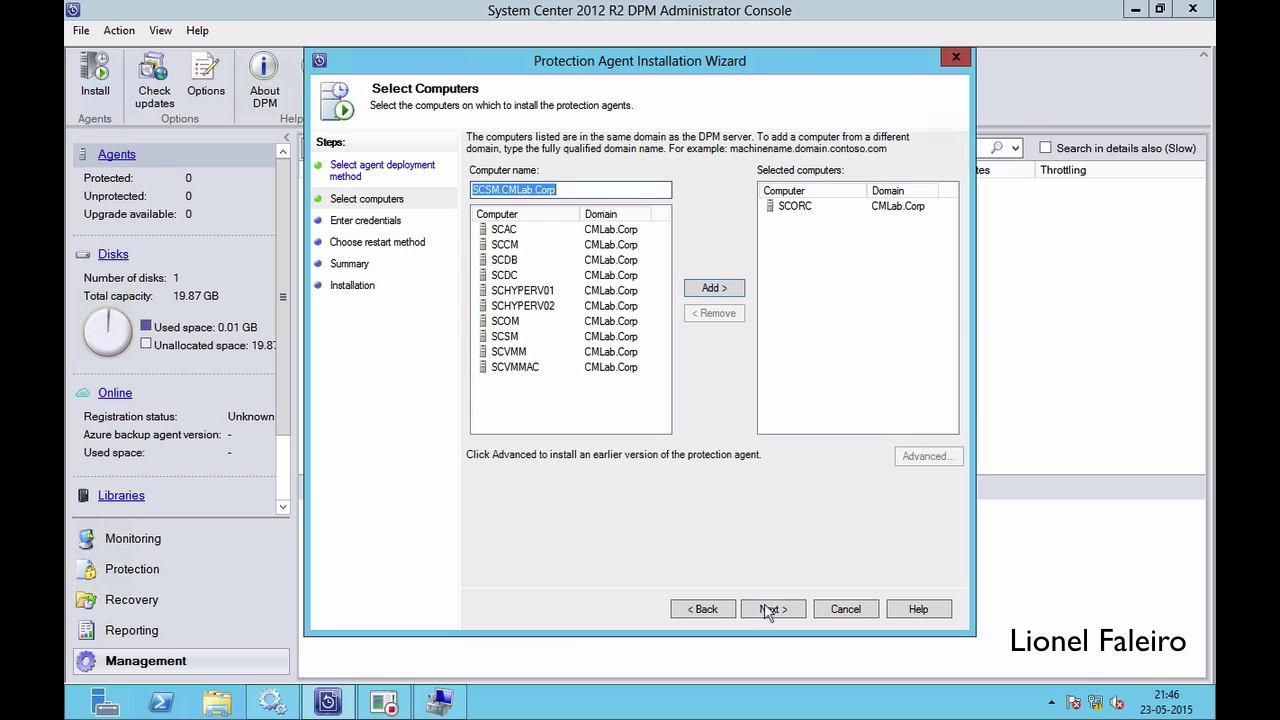
Step: Enter dcadmin as the user name and re-enter the account password for installing the agent in the CMLab.Corp domain
click(768, 612)
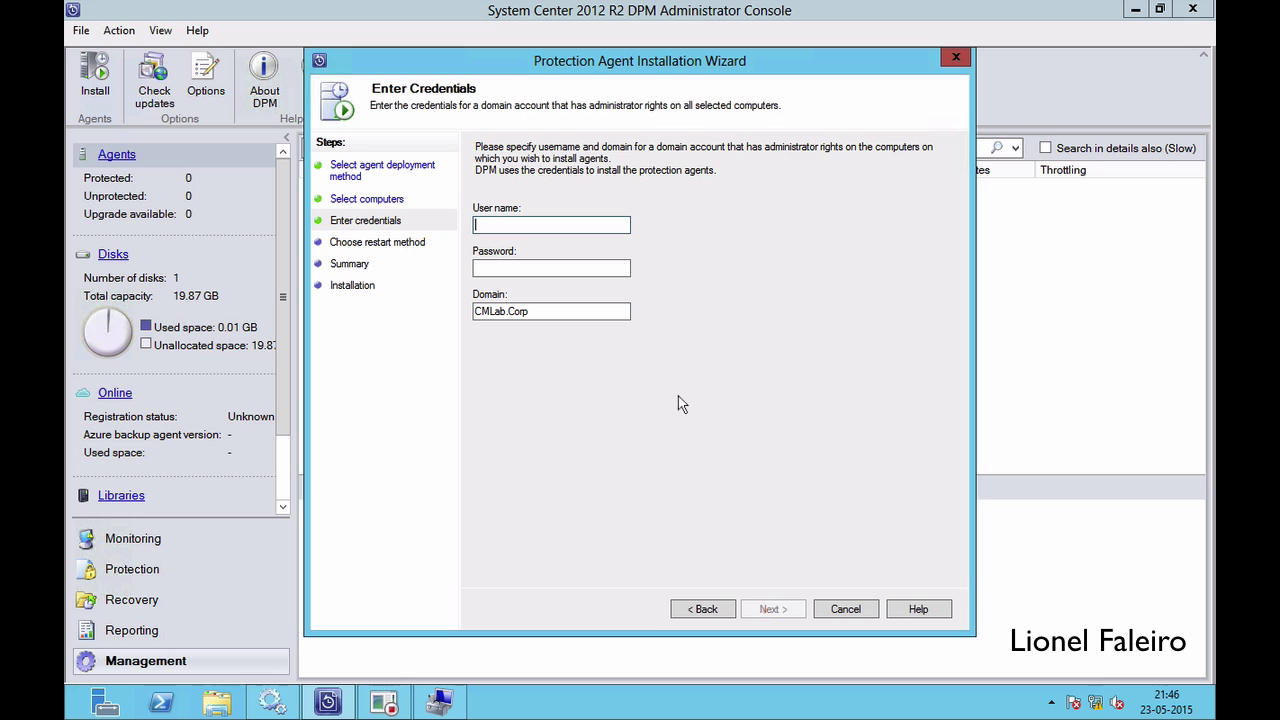
text(dca)
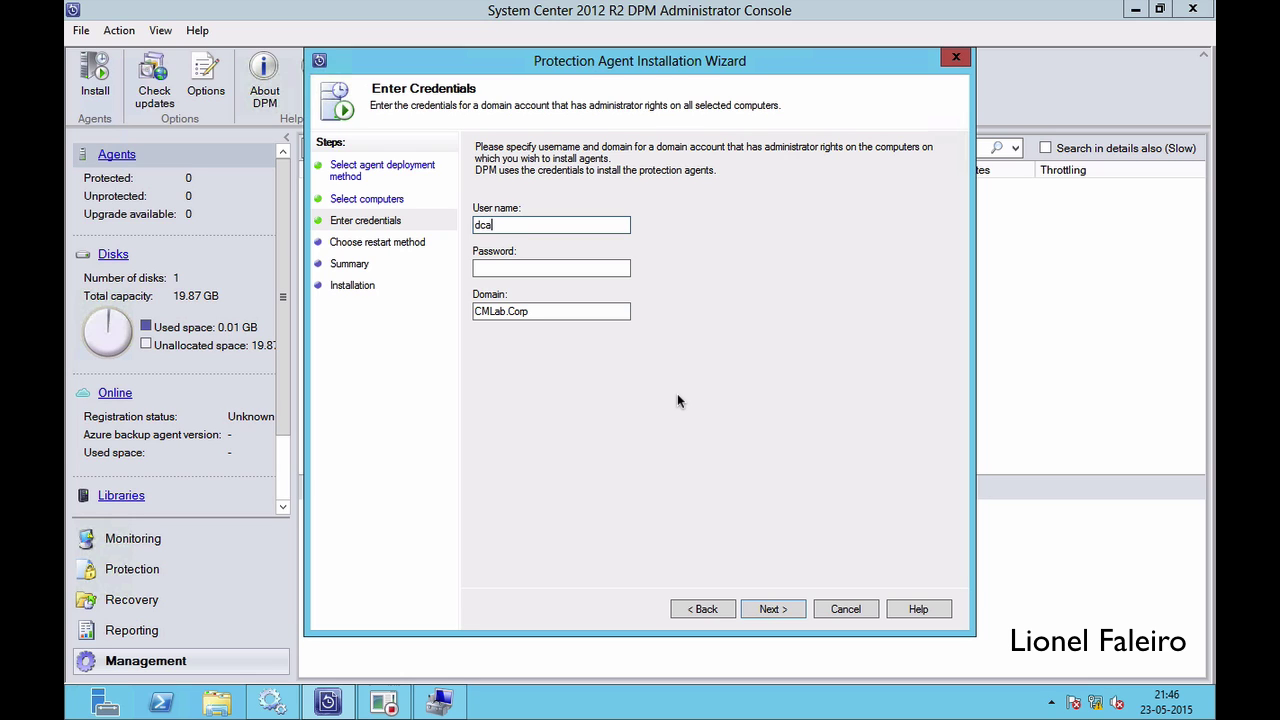
text(dmin)
key(Tab)
text(****)
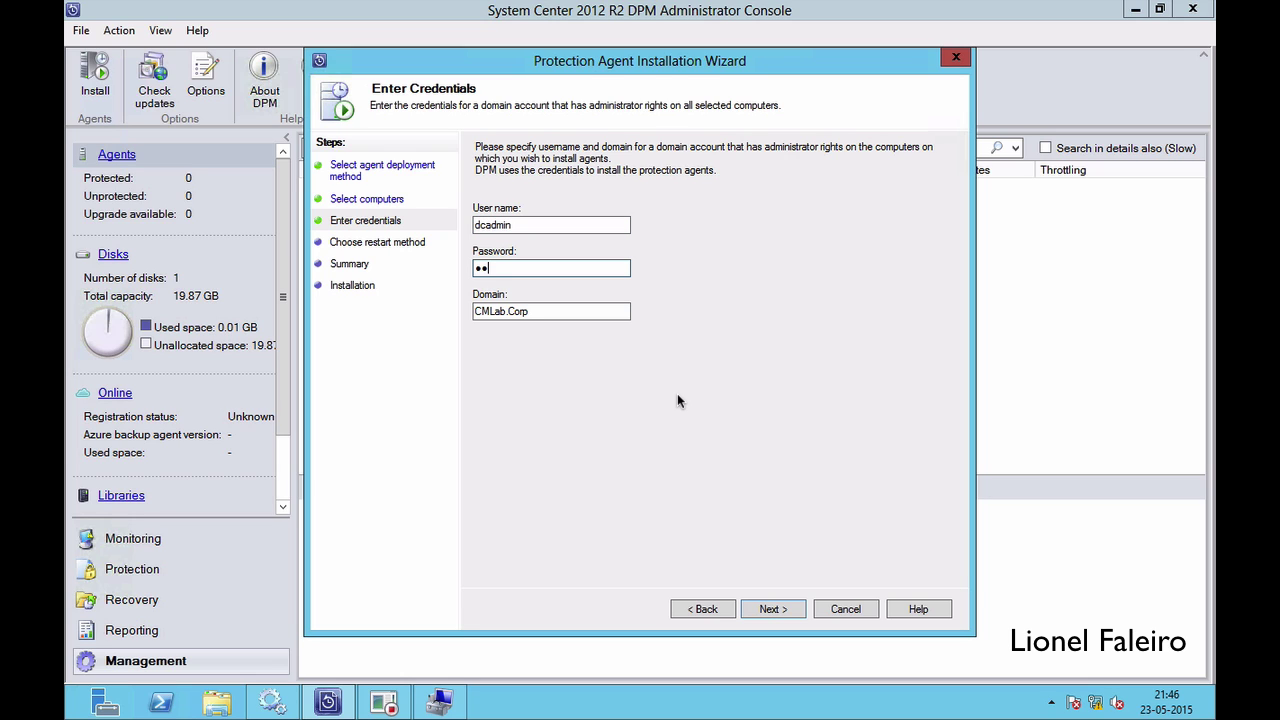
key(BackSpace)
key(BackSpace)
key(BackSpace)
key(BackSpace)
text(********)
click(774, 608)
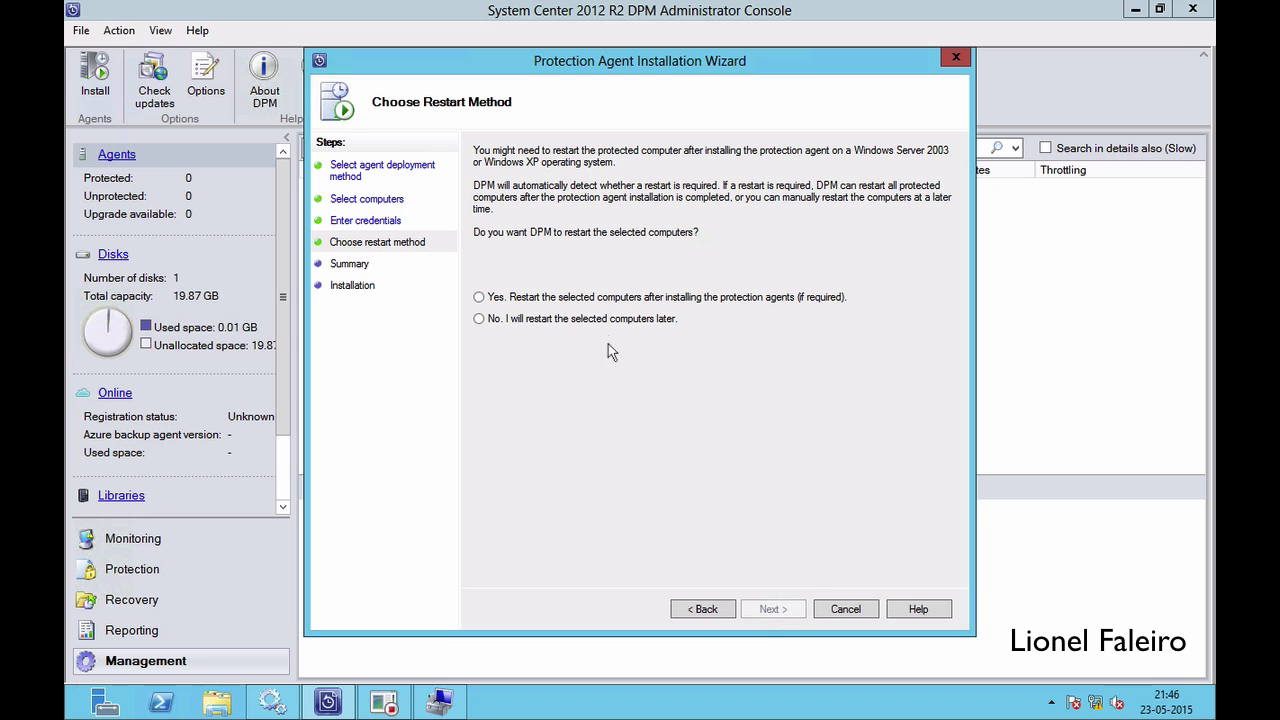
Step: Choose not to have DPM restart the selected computers and install the protection agent on SCORC
click(590, 317)
click(773, 608)
click(776, 608)
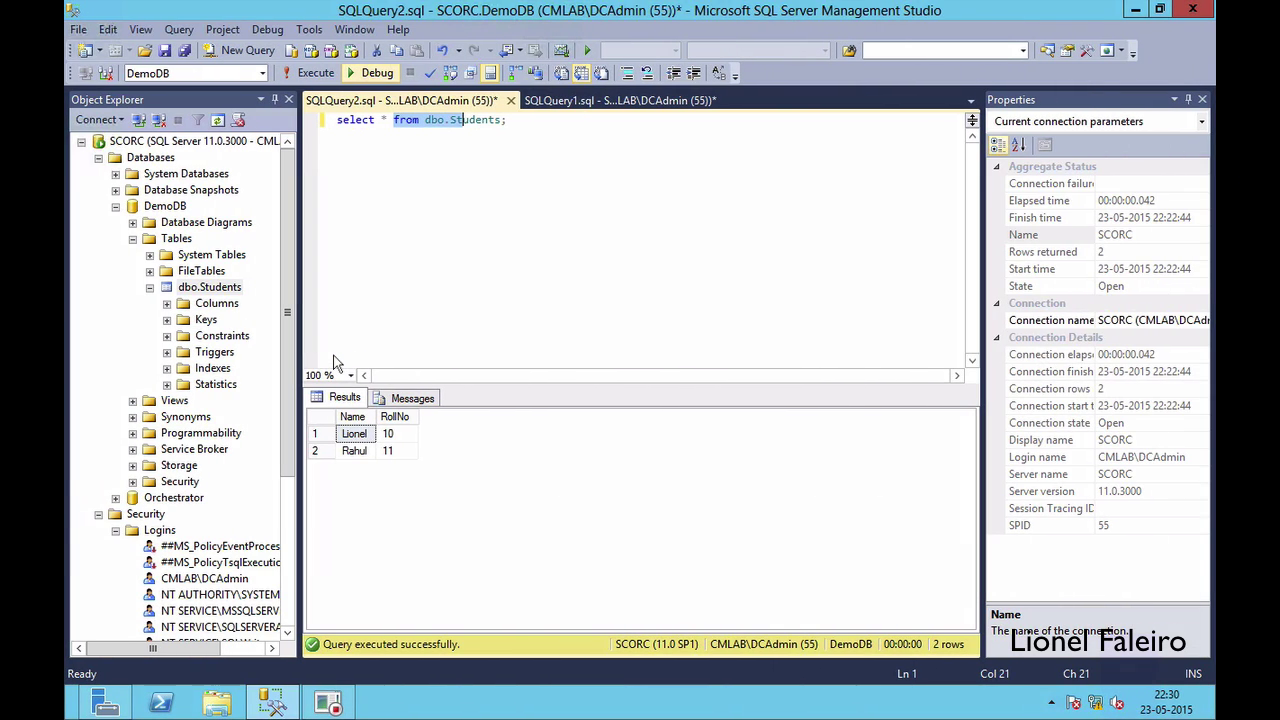
Step: In SQL Server Management Studio, make sure the NT AUTHORITY\SYSTEM login on SCORC has the sysadmin server role and accept its properties
click(98, 158)
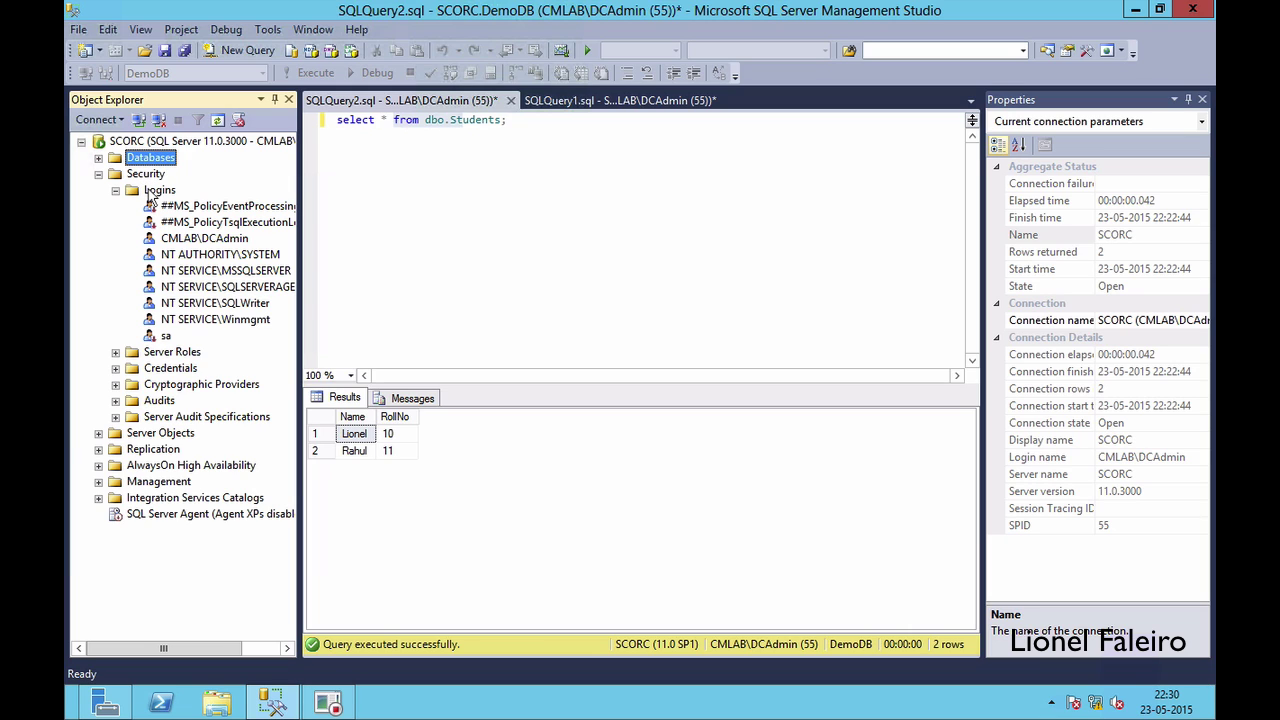
right_click(210, 258)
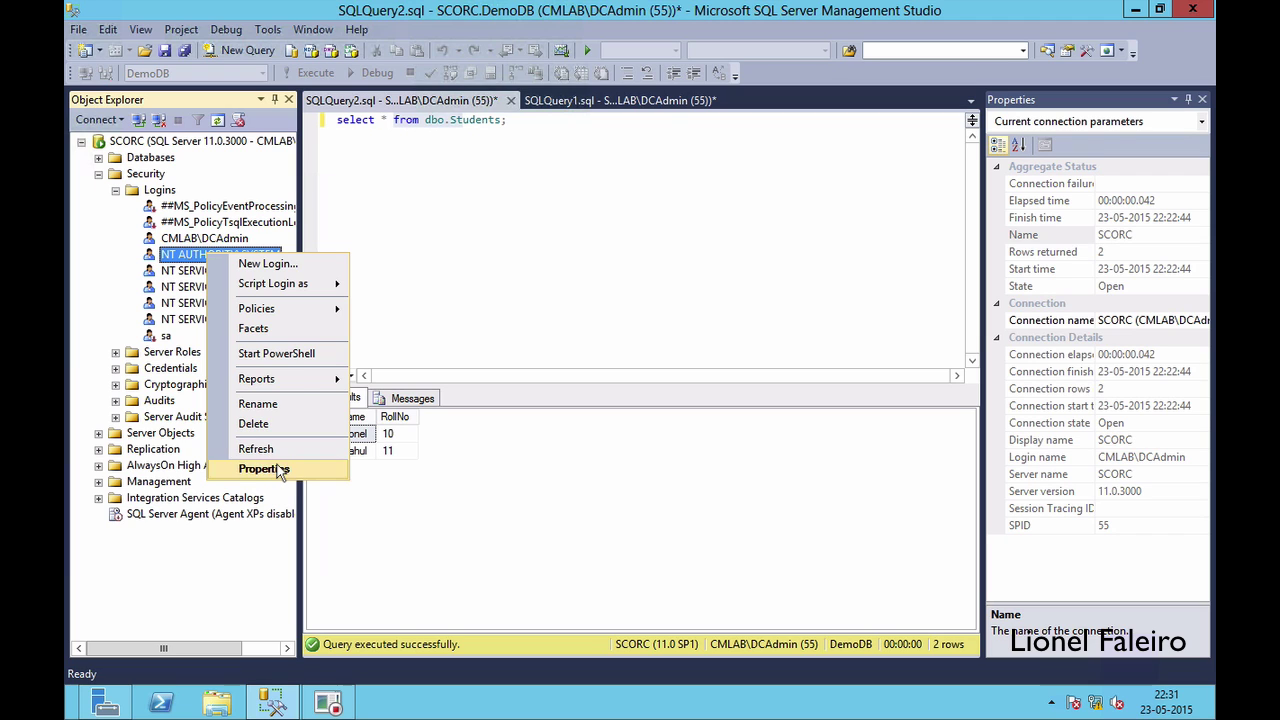
click(276, 469)
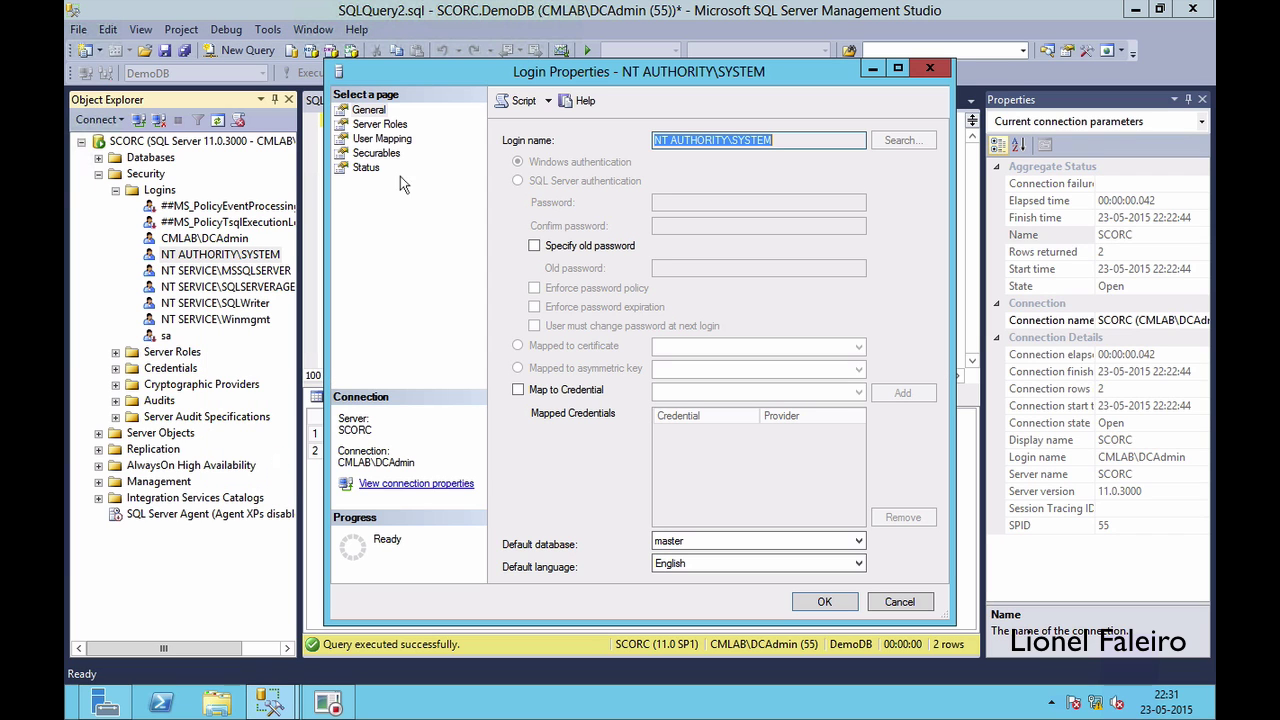
click(386, 127)
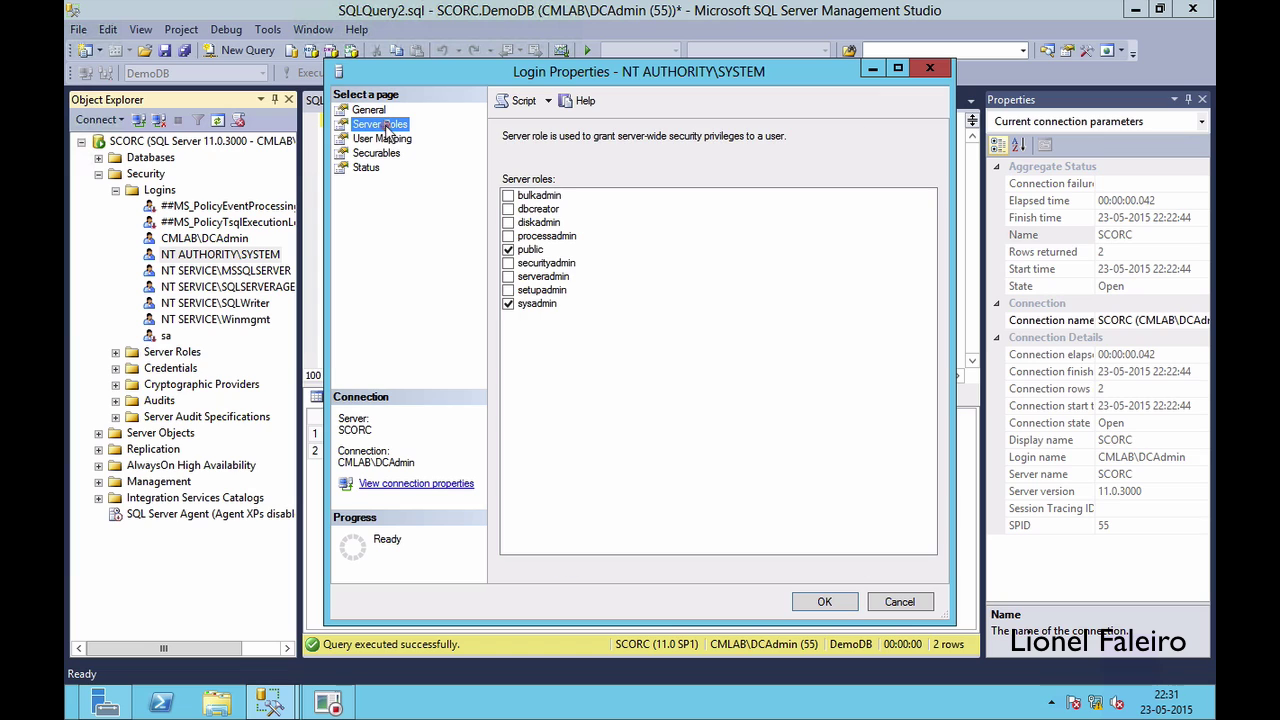
click(508, 304)
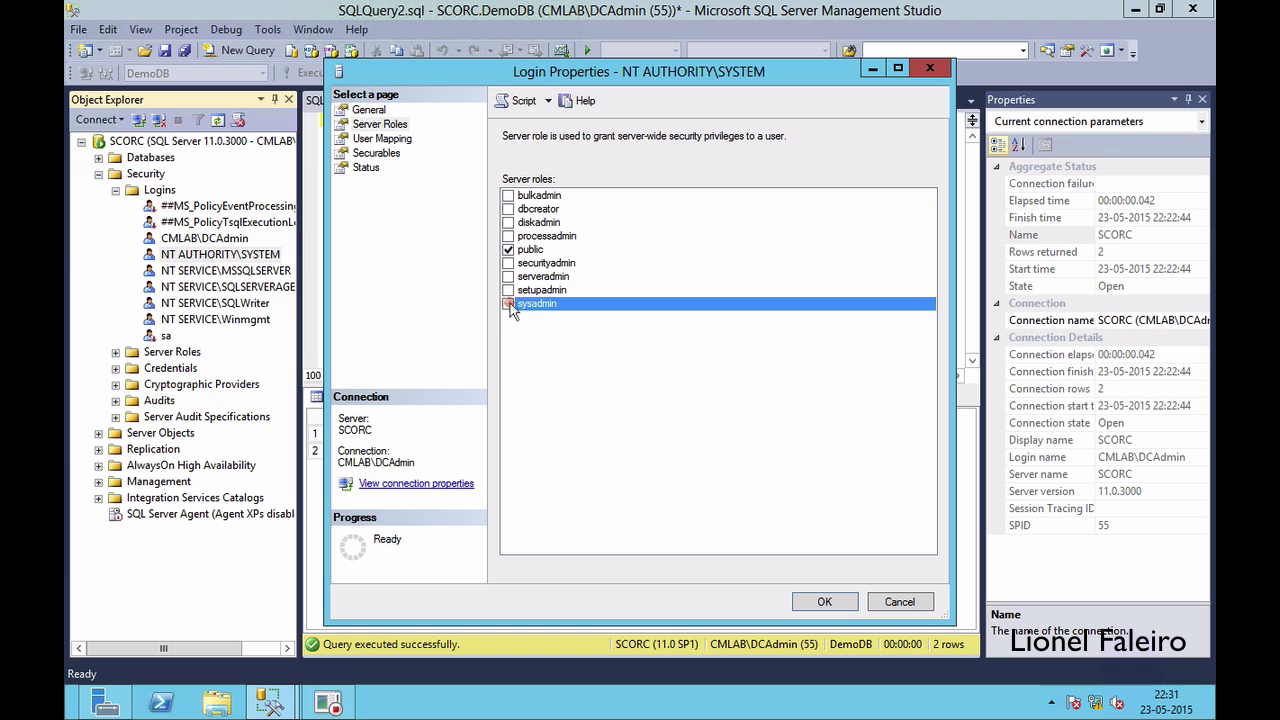
click(824, 601)
click(820, 603)
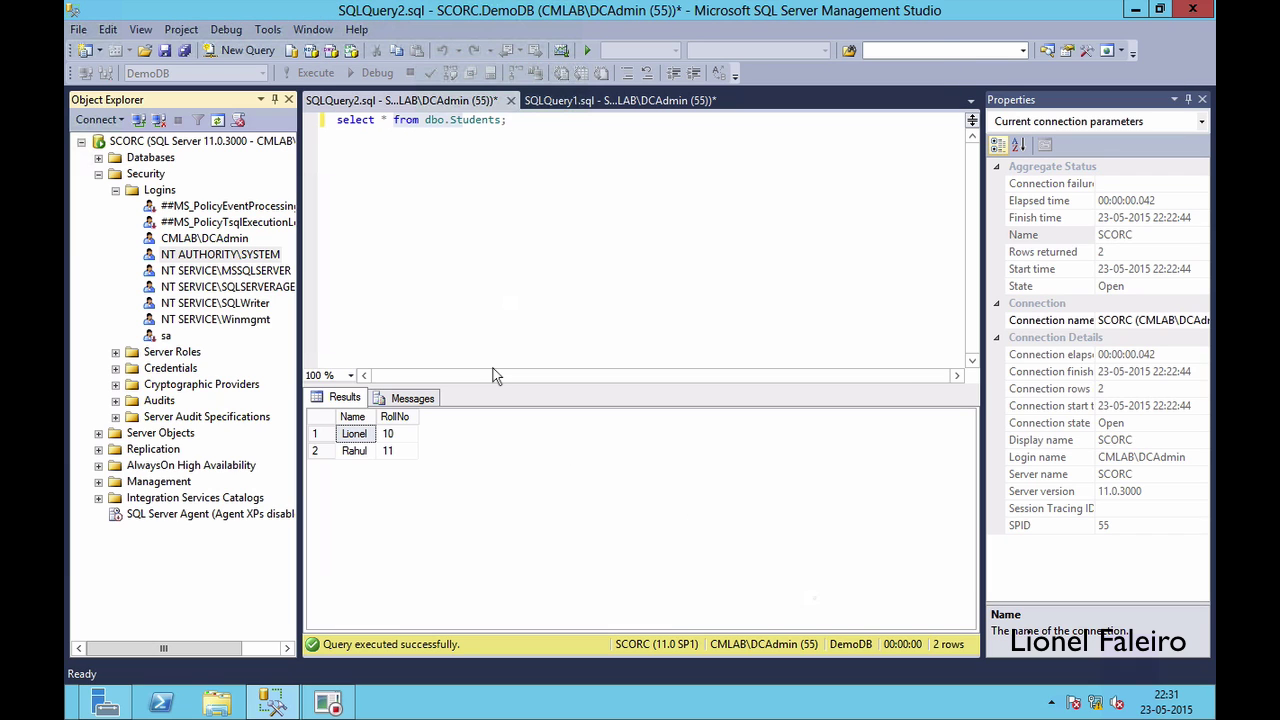
Step: Check the server roles assigned to the CMLAB\DCAdmin login and accept its properties
click(196, 240)
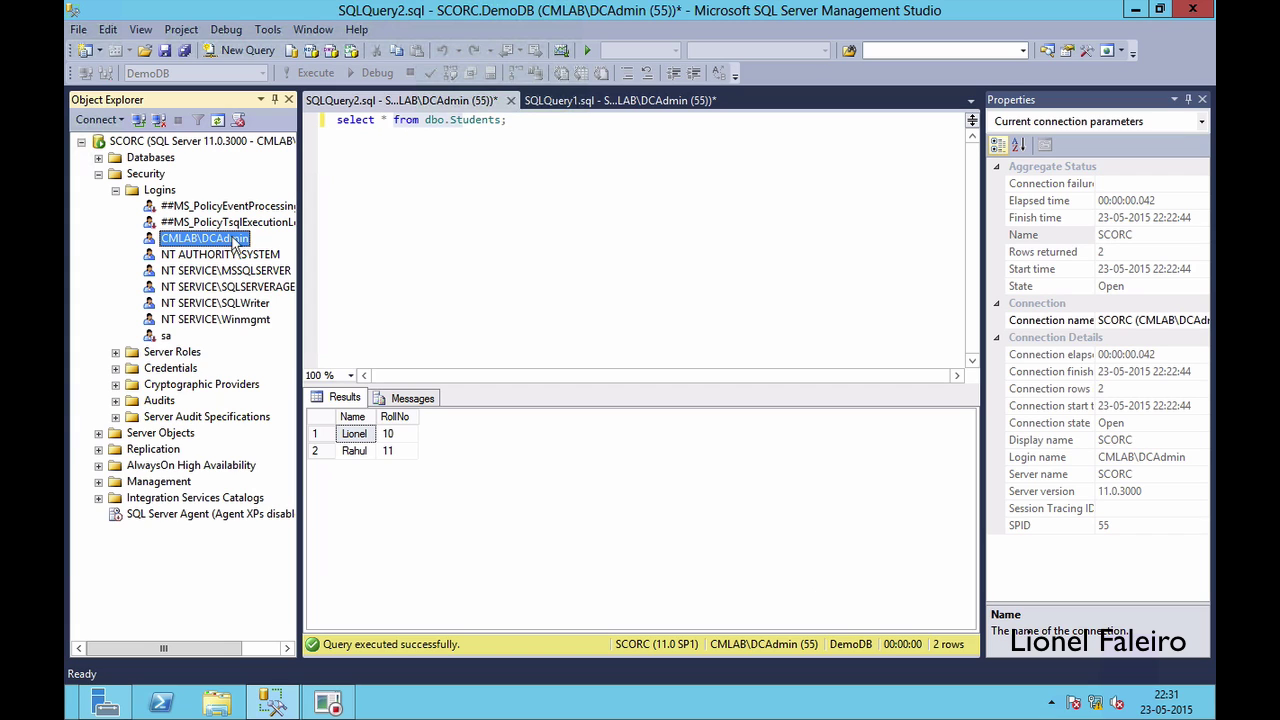
right_click(221, 247)
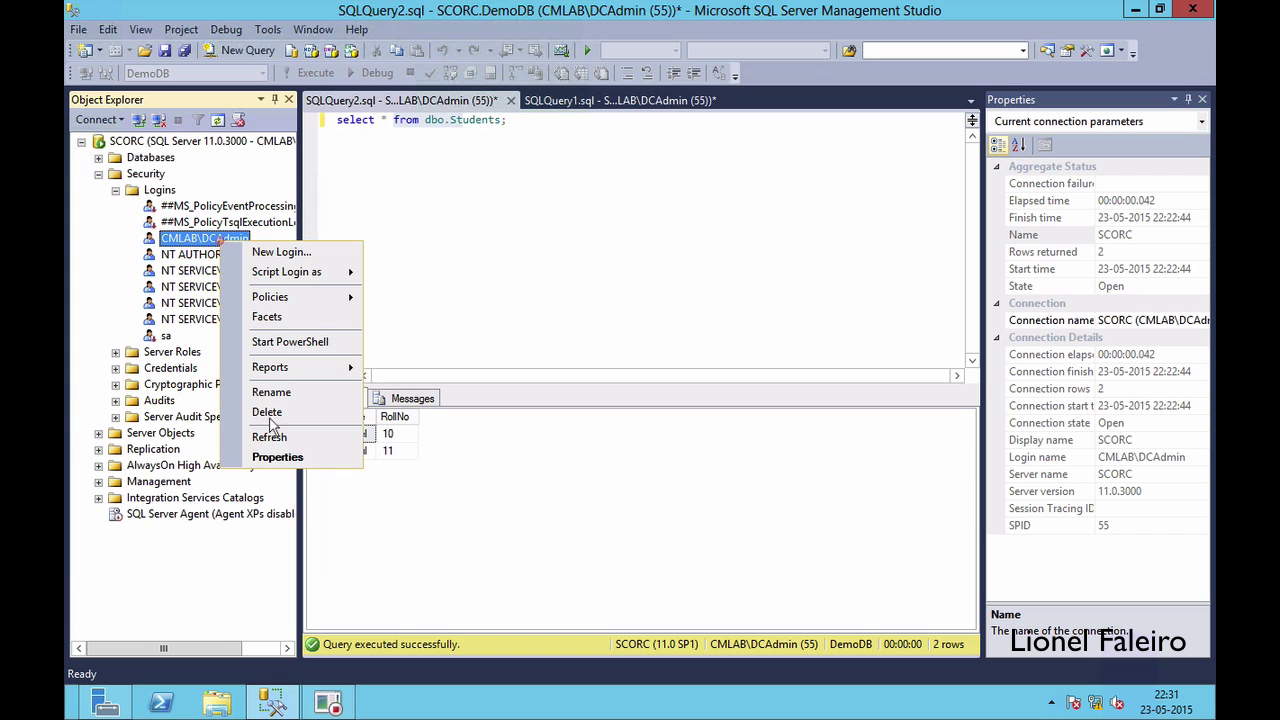
click(277, 457)
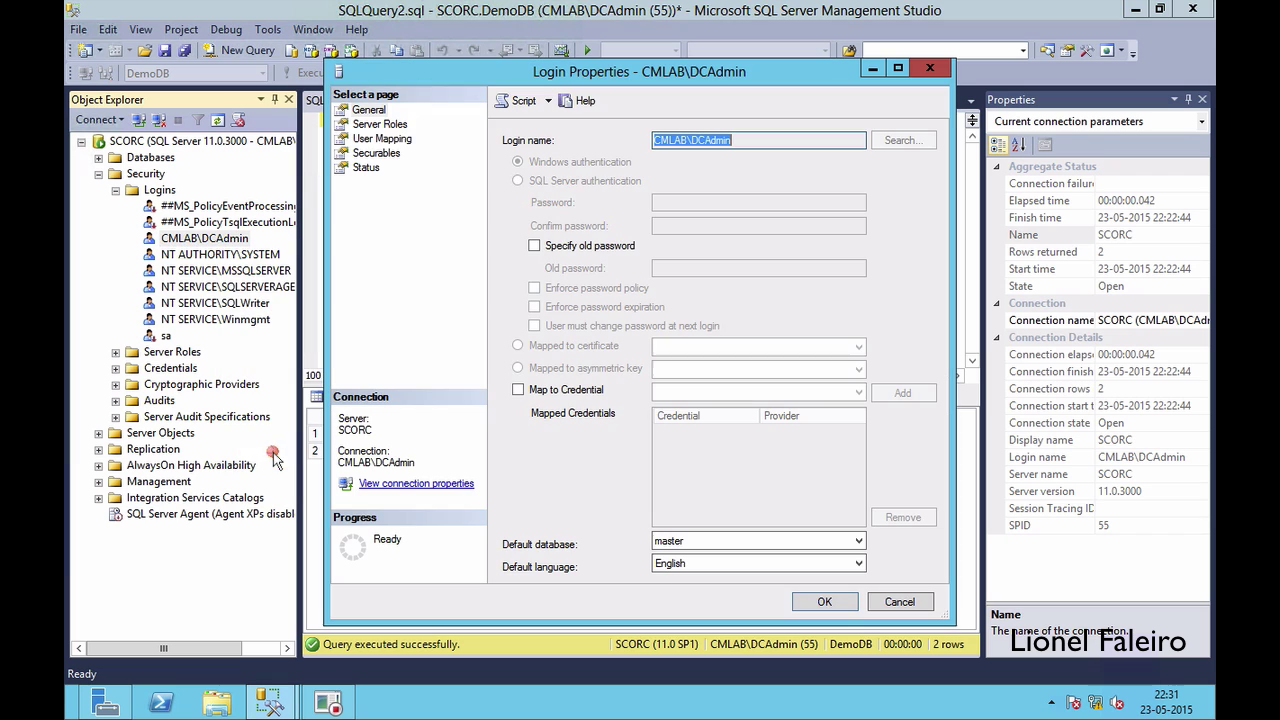
click(380, 124)
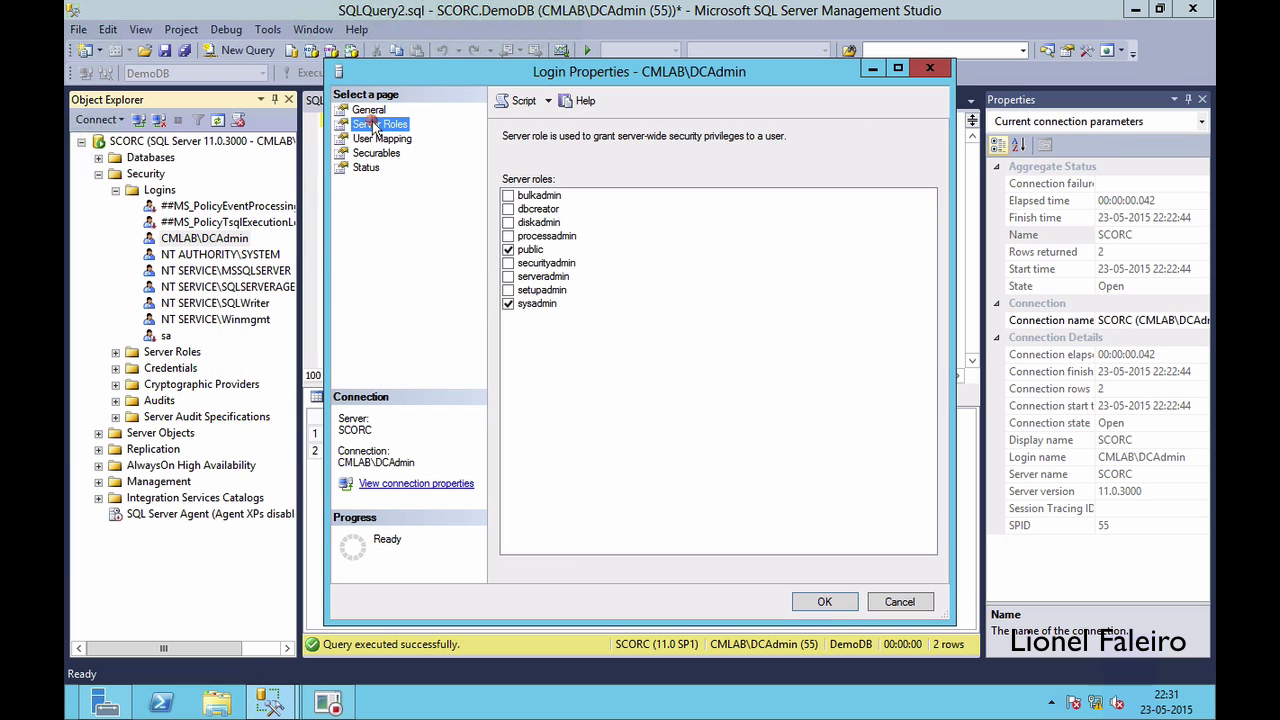
click(824, 601)
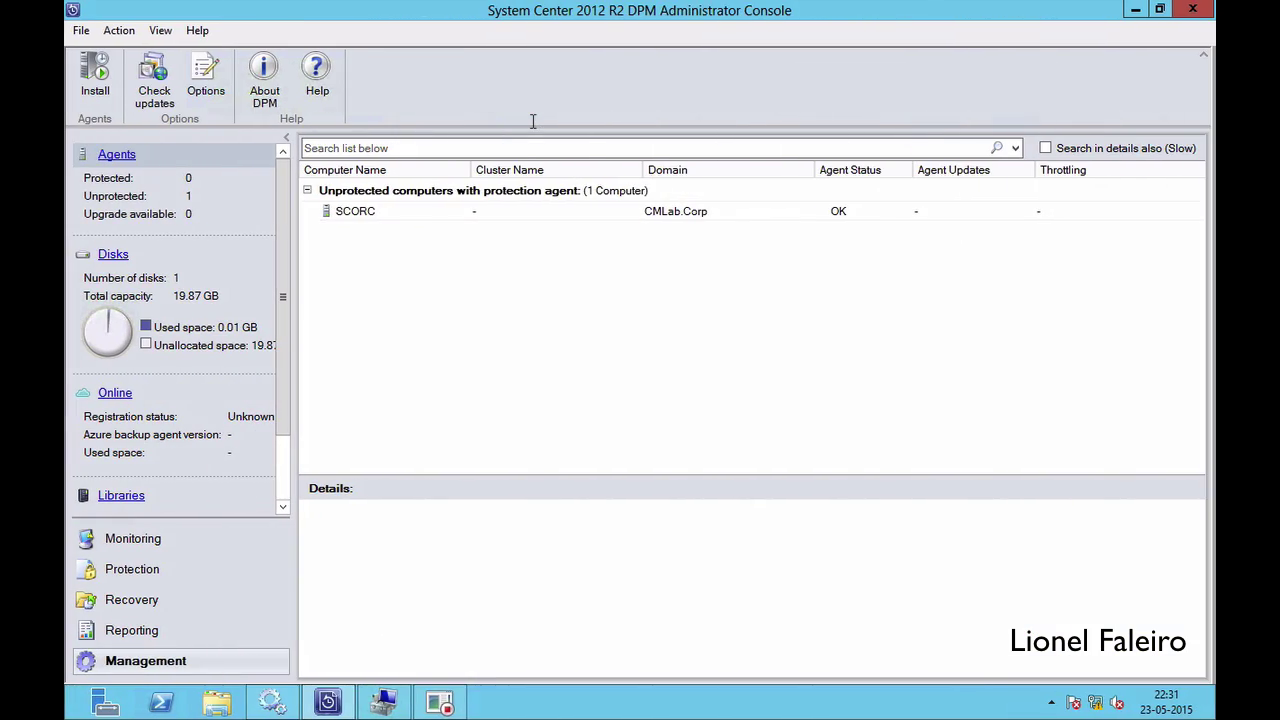
Step: In the DPM Administrator Console, begin a new protection group of the Servers type and proceed to selecting its members
click(125, 574)
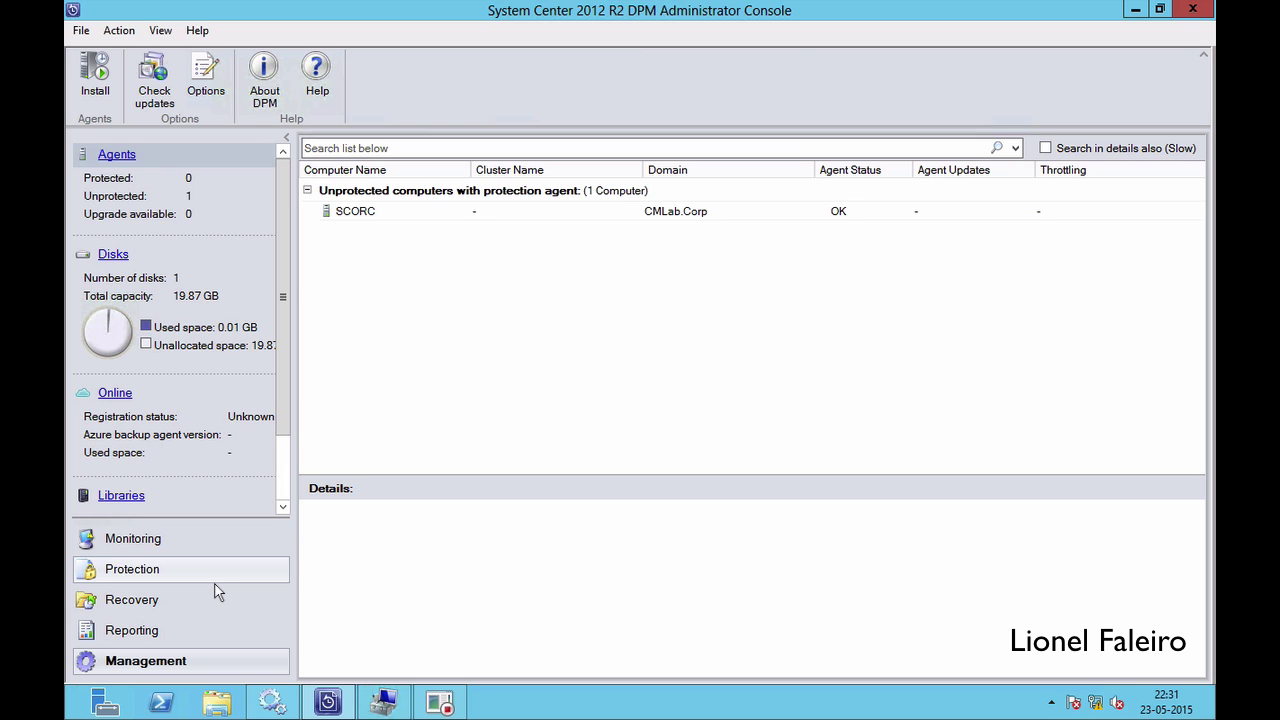
click(160, 572)
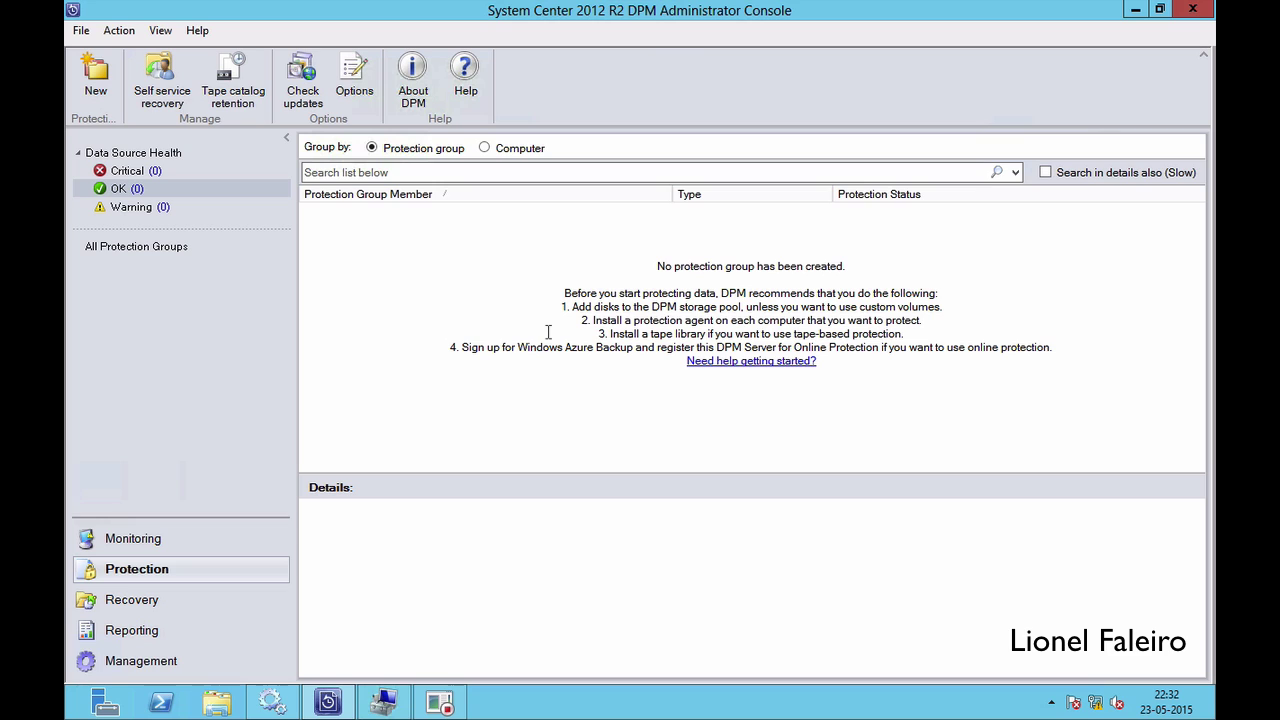
click(98, 79)
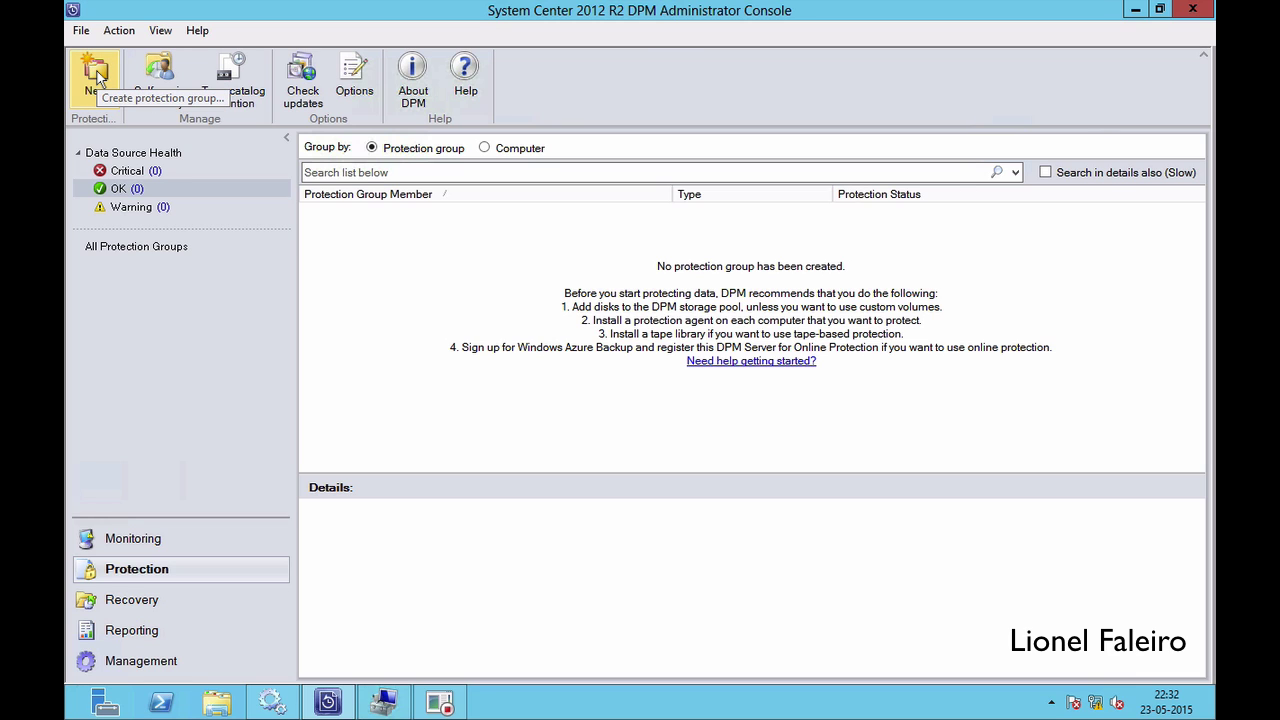
click(97, 78)
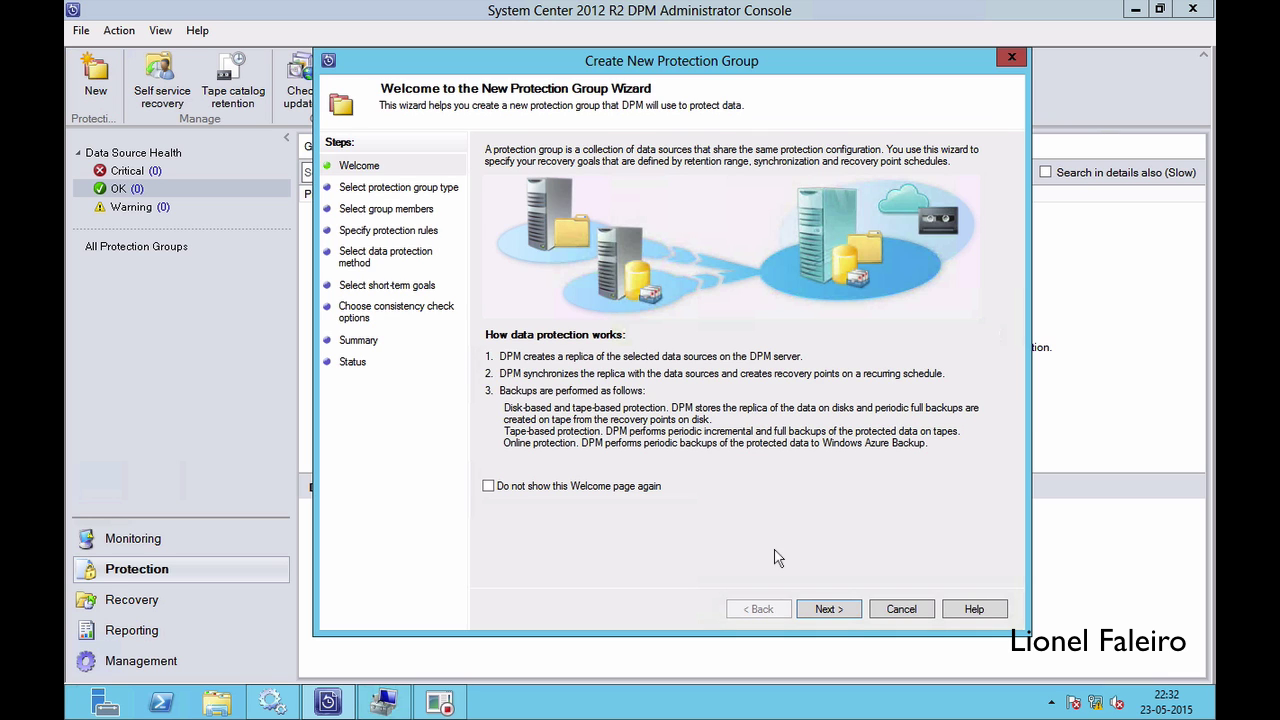
click(829, 611)
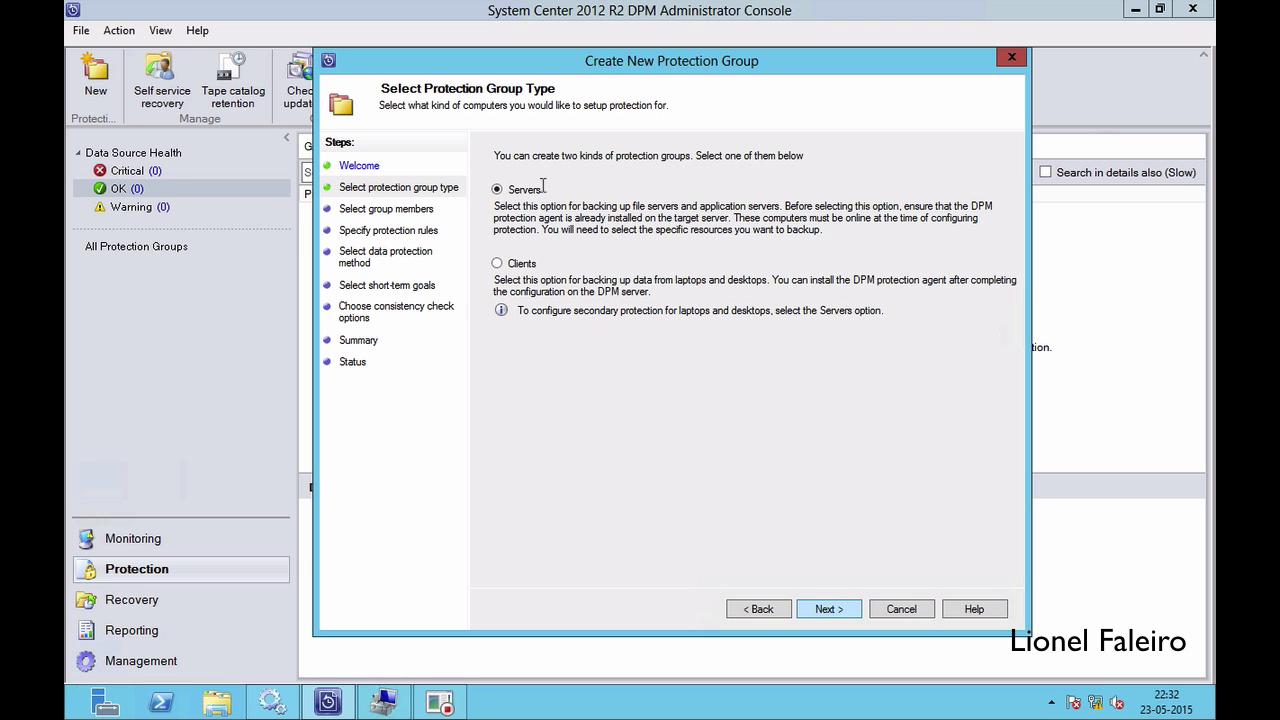
click(826, 609)
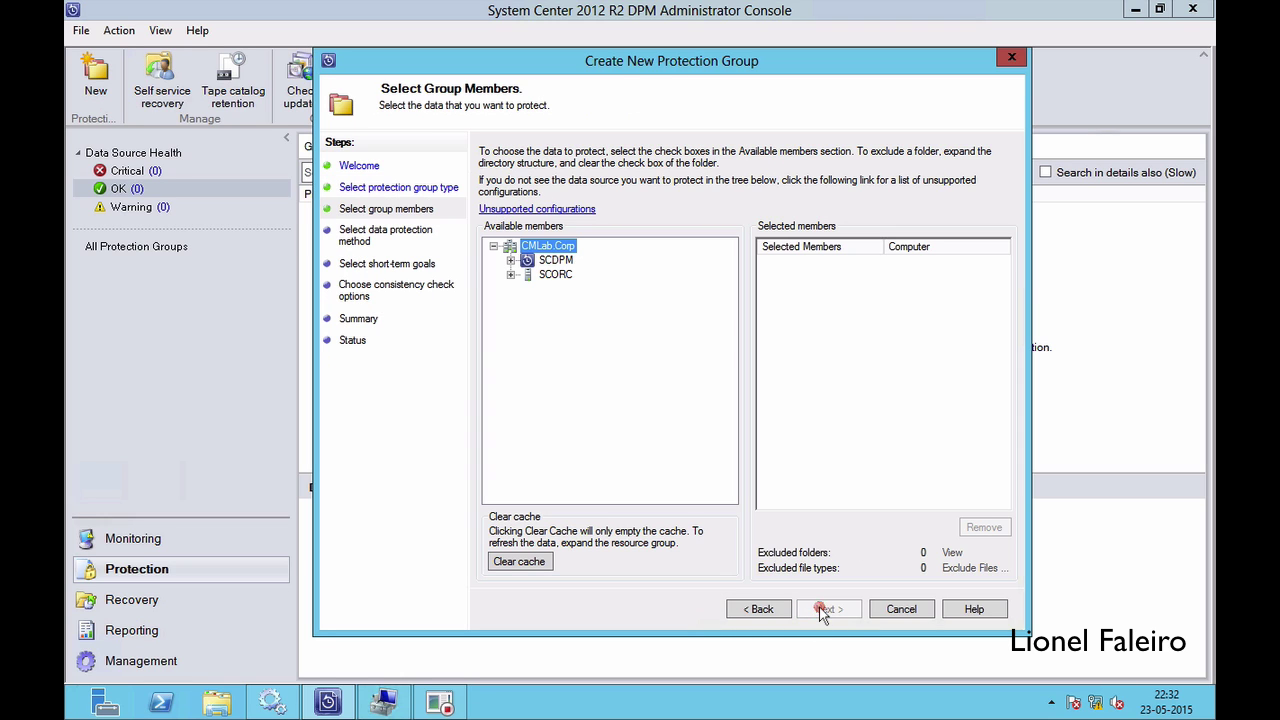
Step: Select the DemoDB database from SCORC's SQL servers as the protection group member and proceed to the data protection method
click(510, 274)
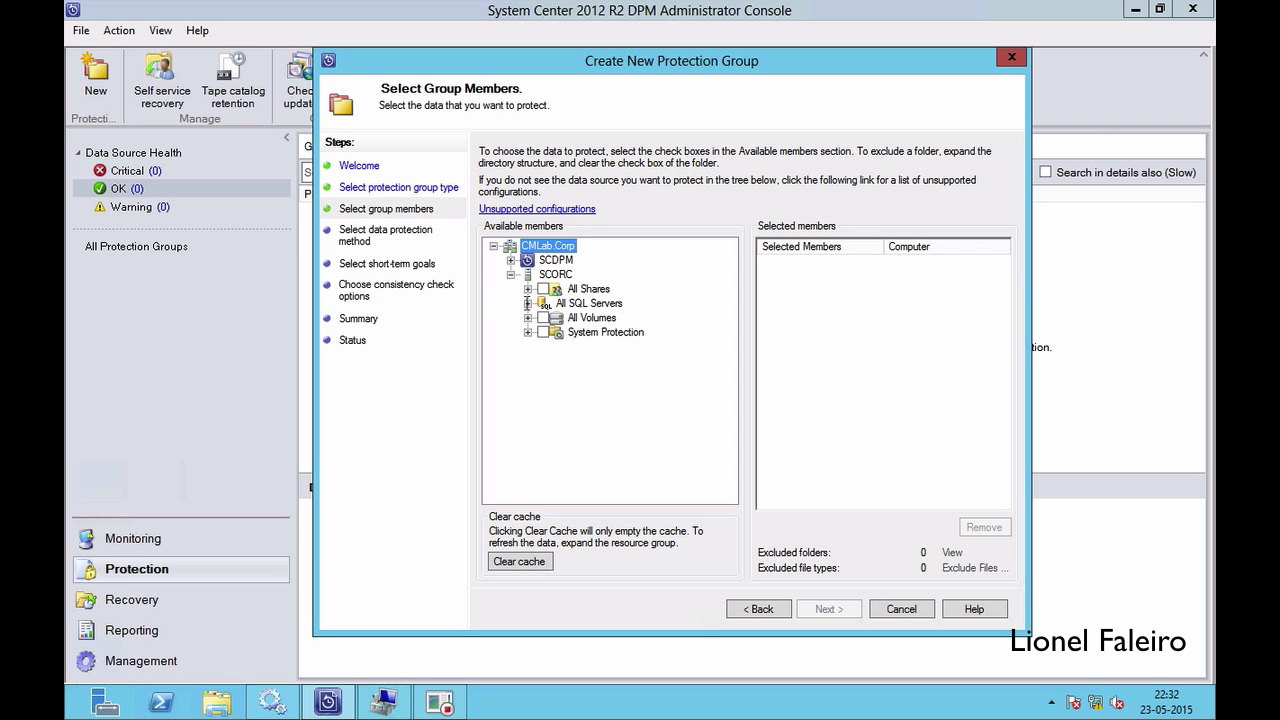
click(527, 303)
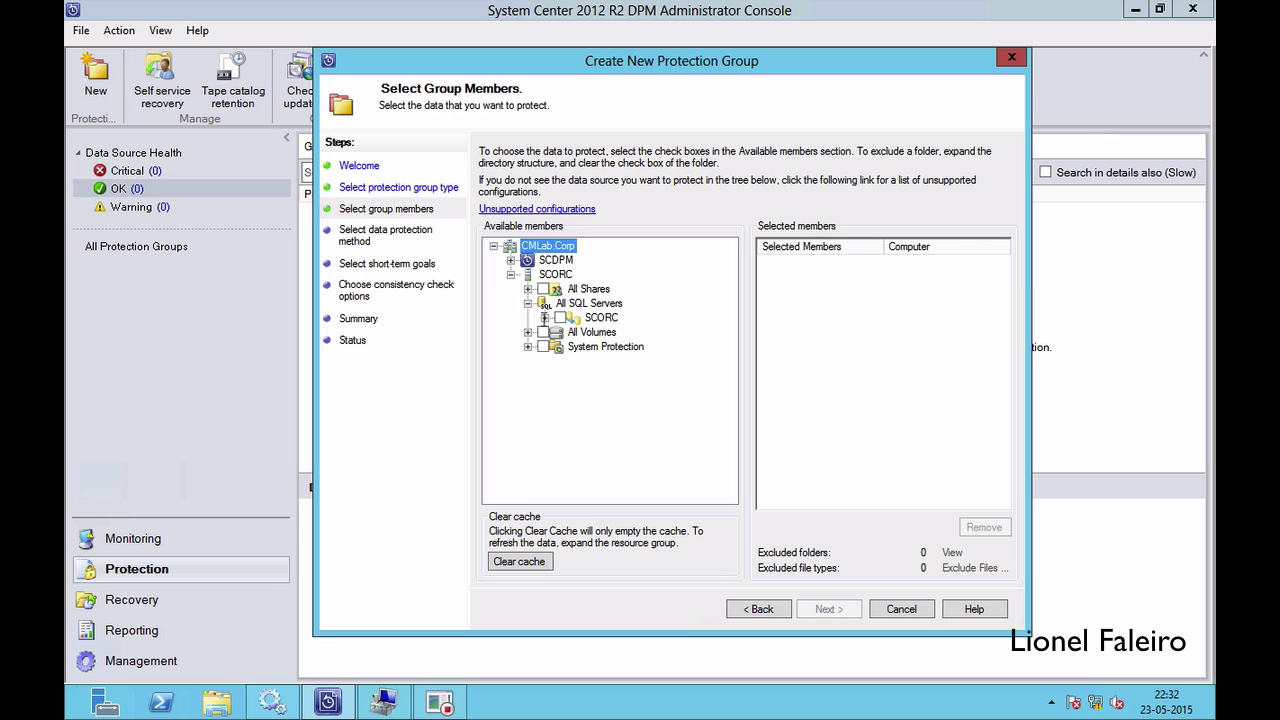
click(544, 317)
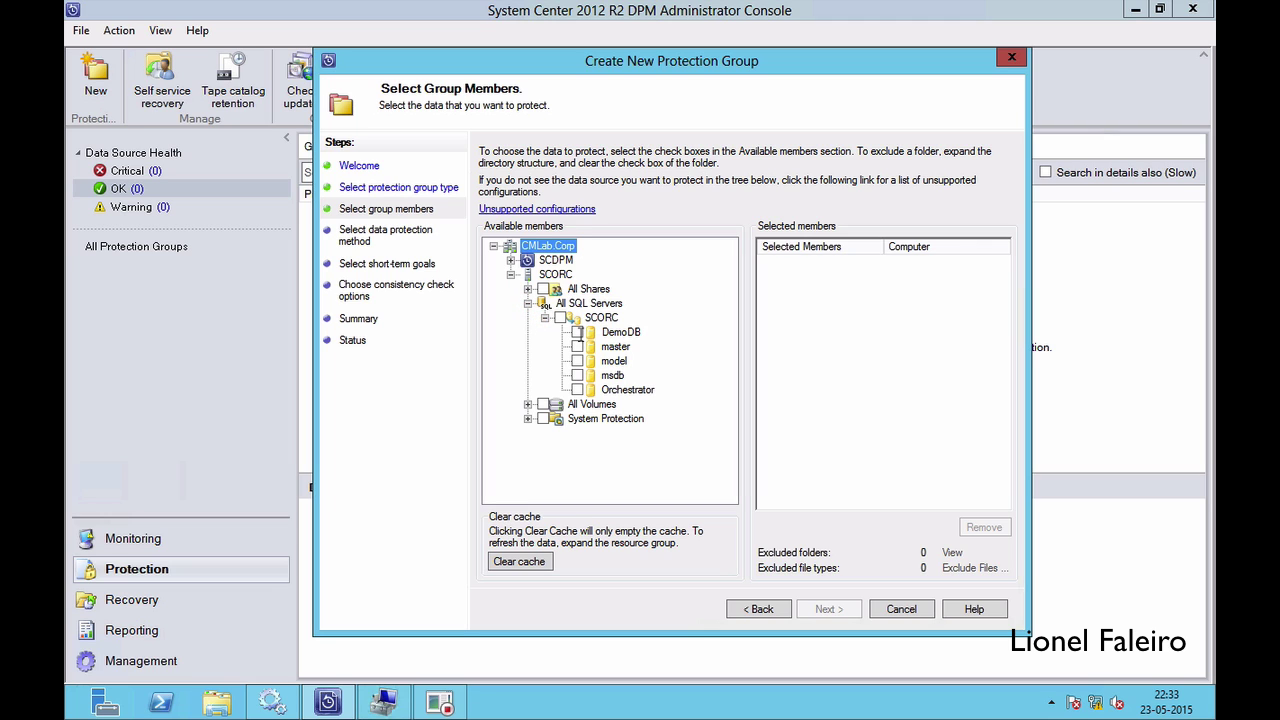
click(577, 332)
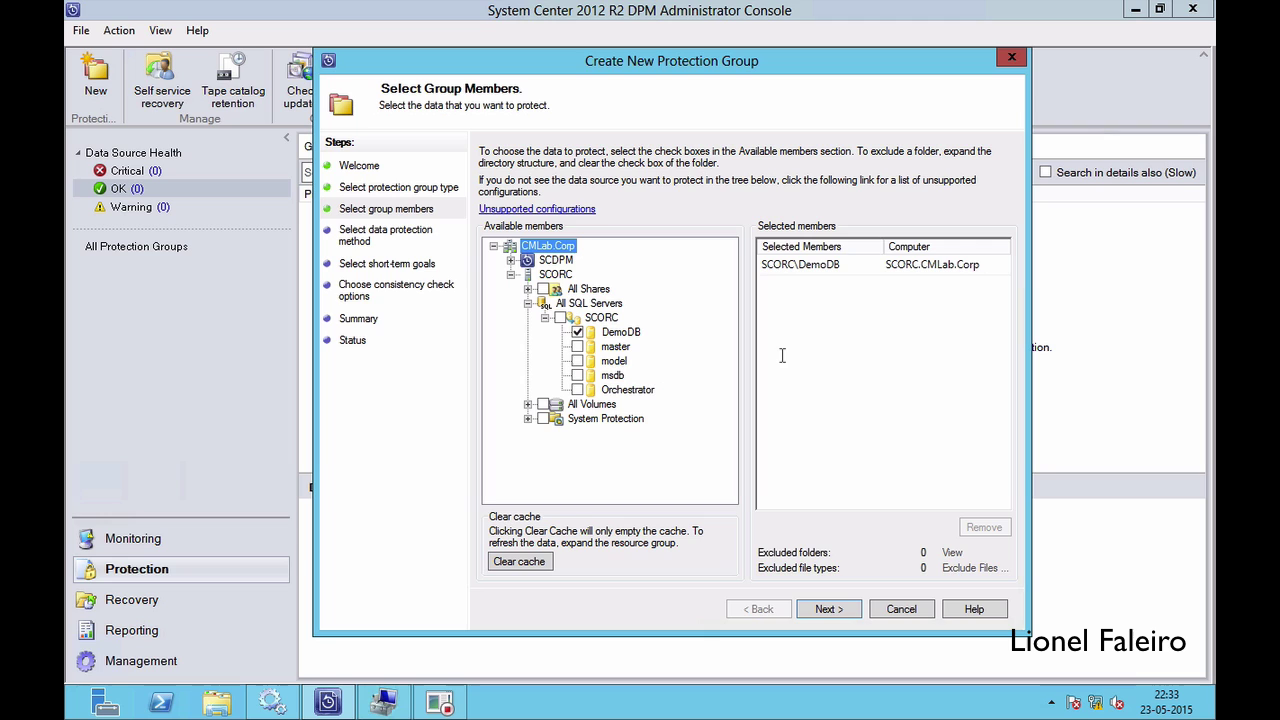
click(827, 609)
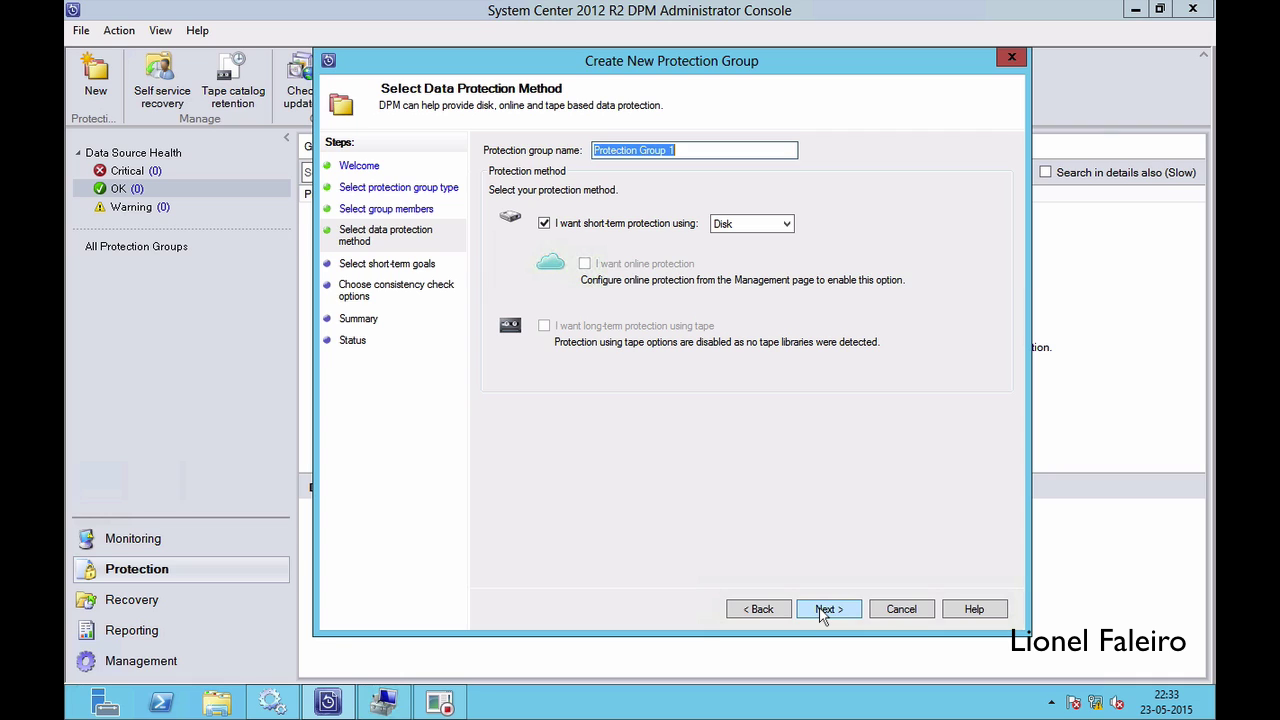
Step: Name the protection group SOrc Protection and accept short-term disk protection with the default short-term goals
text(SOrc )
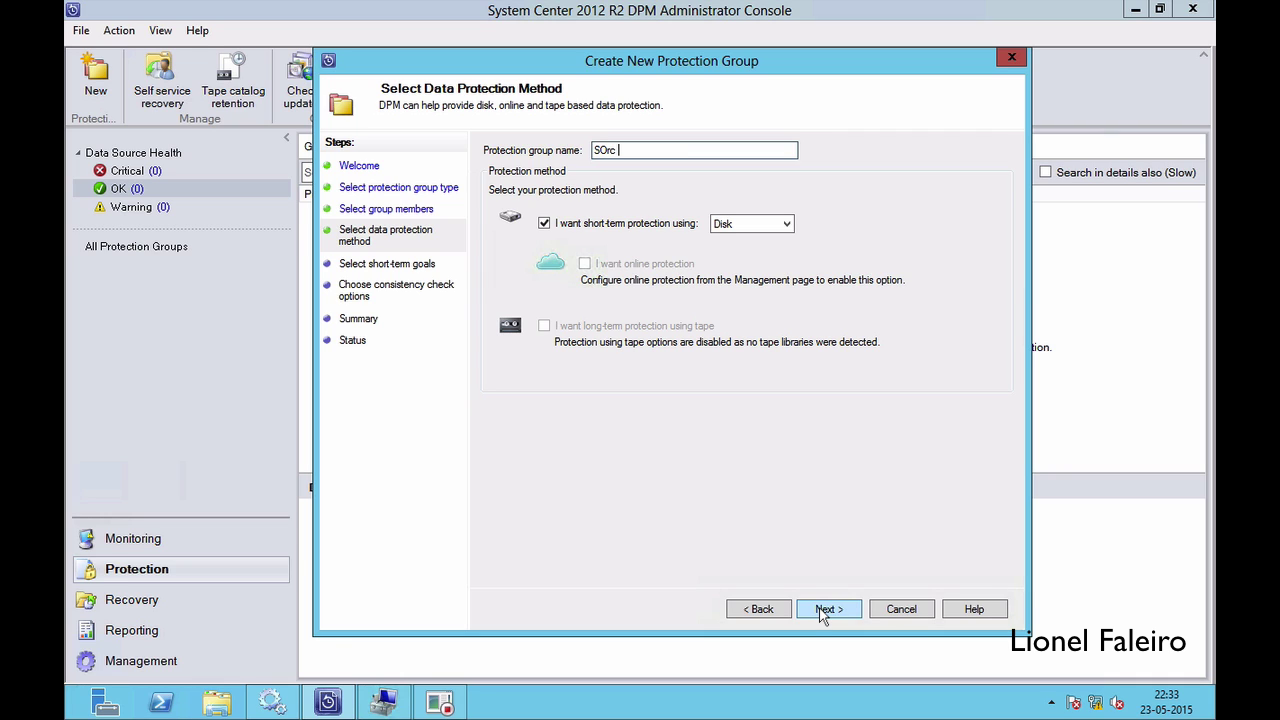
text(Group)
key(BackSpace)
key(BackSpace)
key(BackSpace)
key(BackSpace)
key(BackSpace)
text(Protection)
click(827, 611)
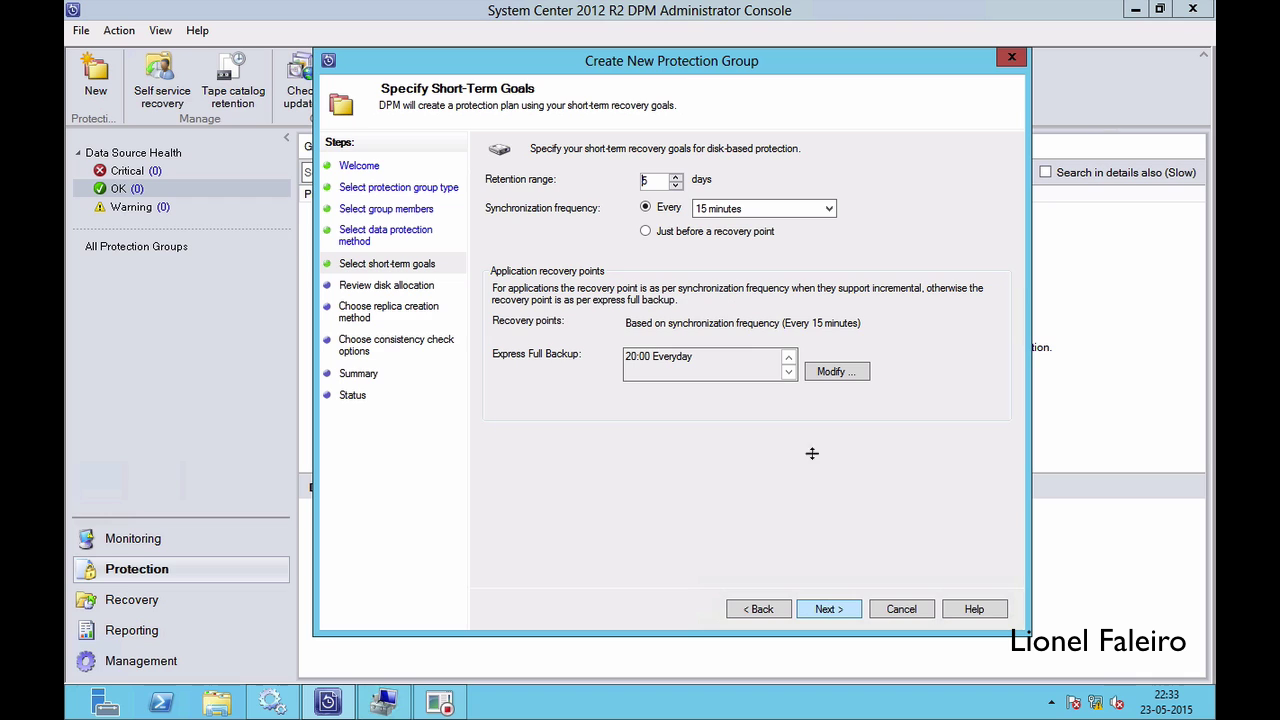
click(829, 608)
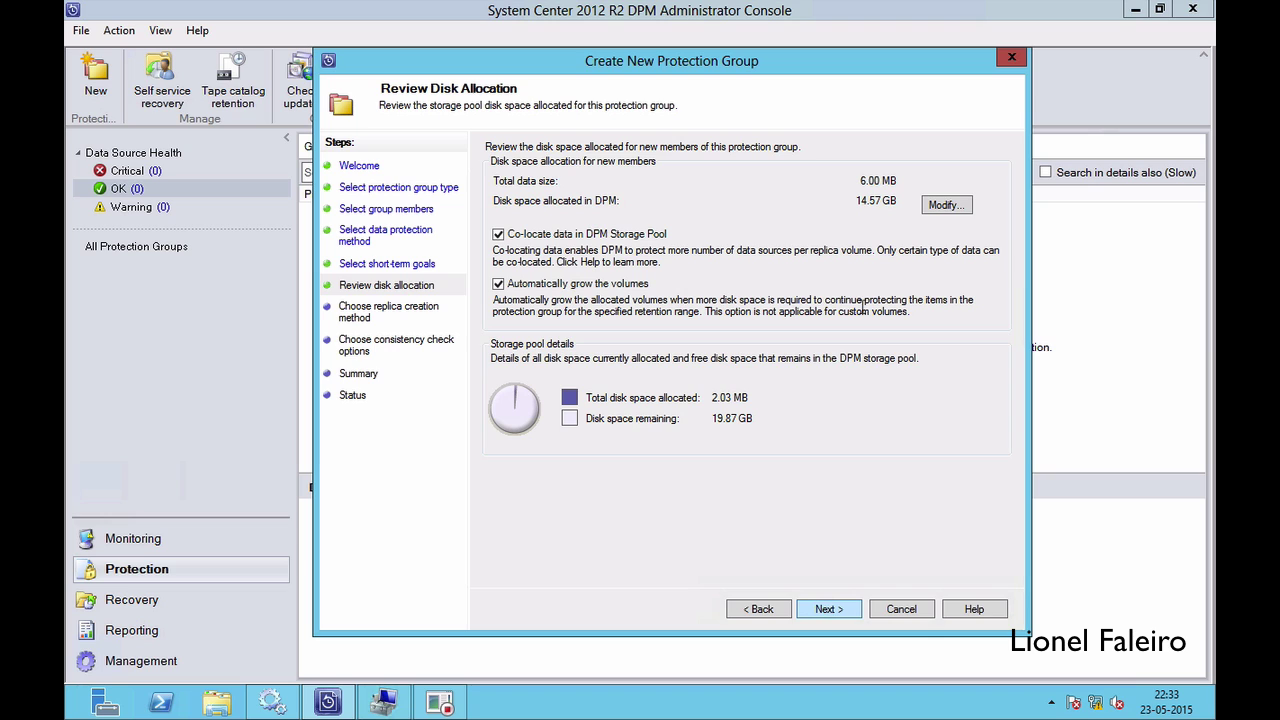
Step: Try a retention range of 2 days to compare the disk allocation, and restore the range to 5 days
click(760, 609)
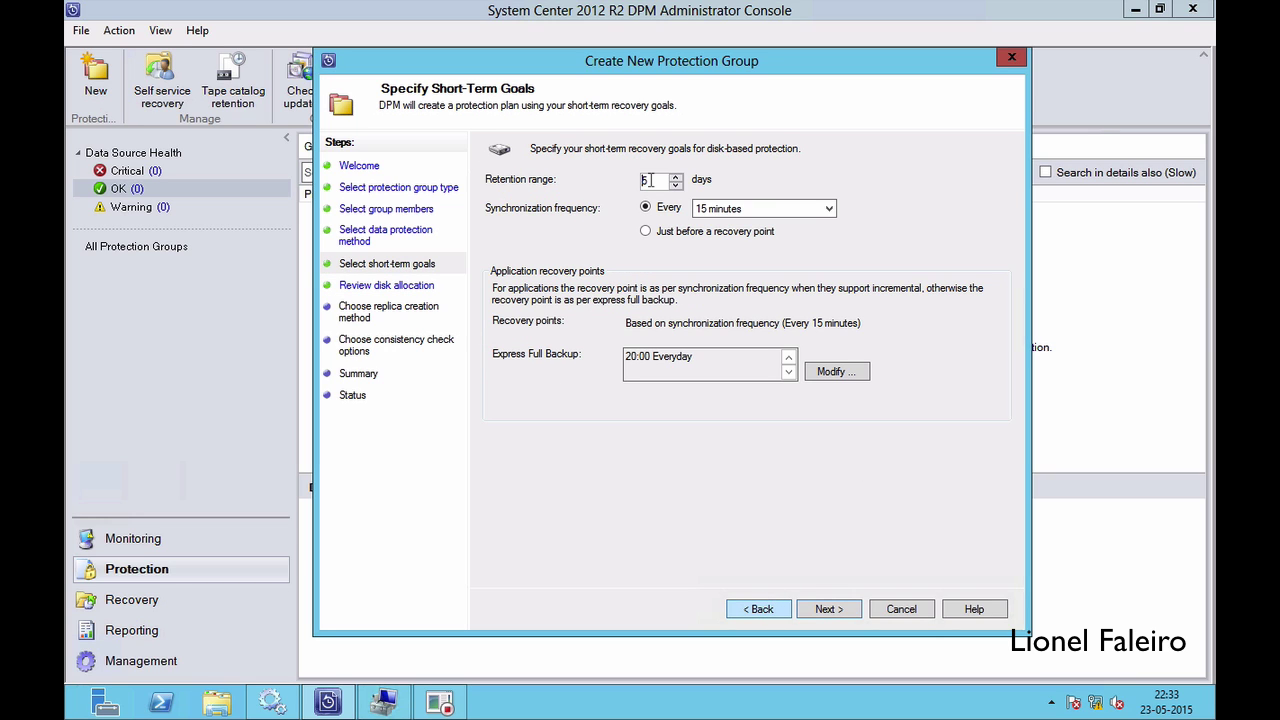
double_click(650, 179)
text(5)
key(BackSpace)
text(2)
click(823, 609)
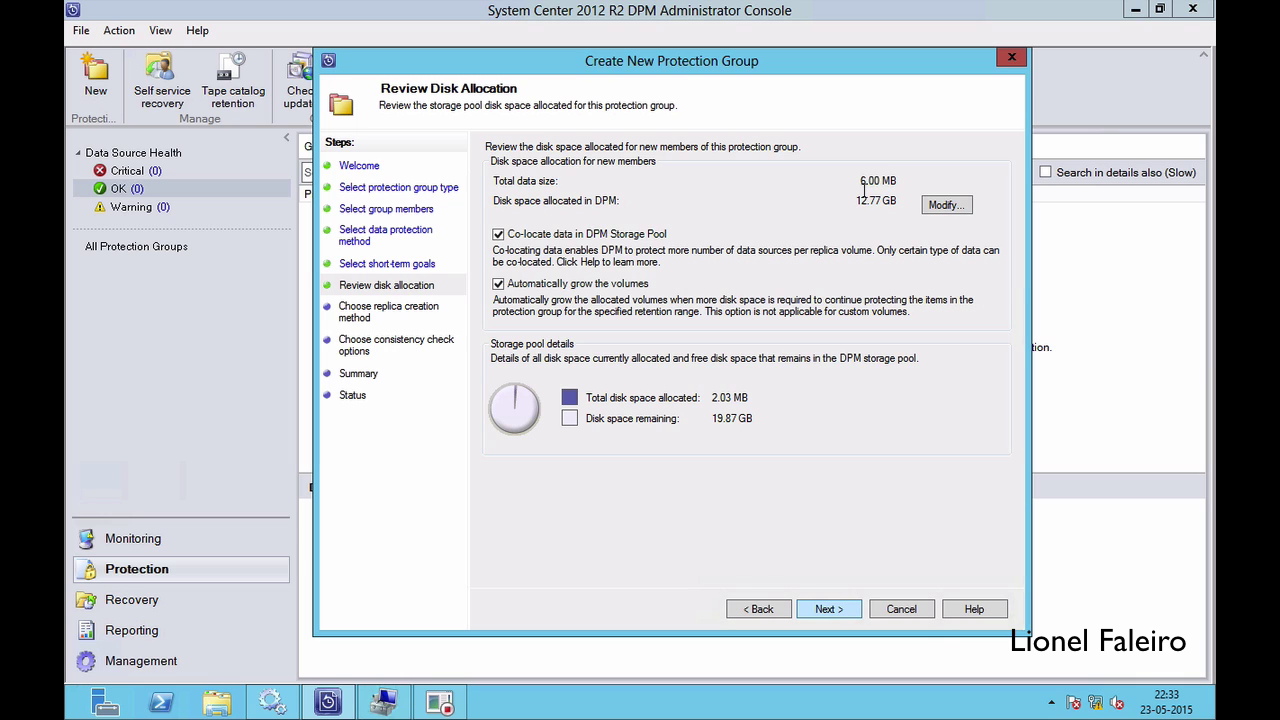
click(750, 609)
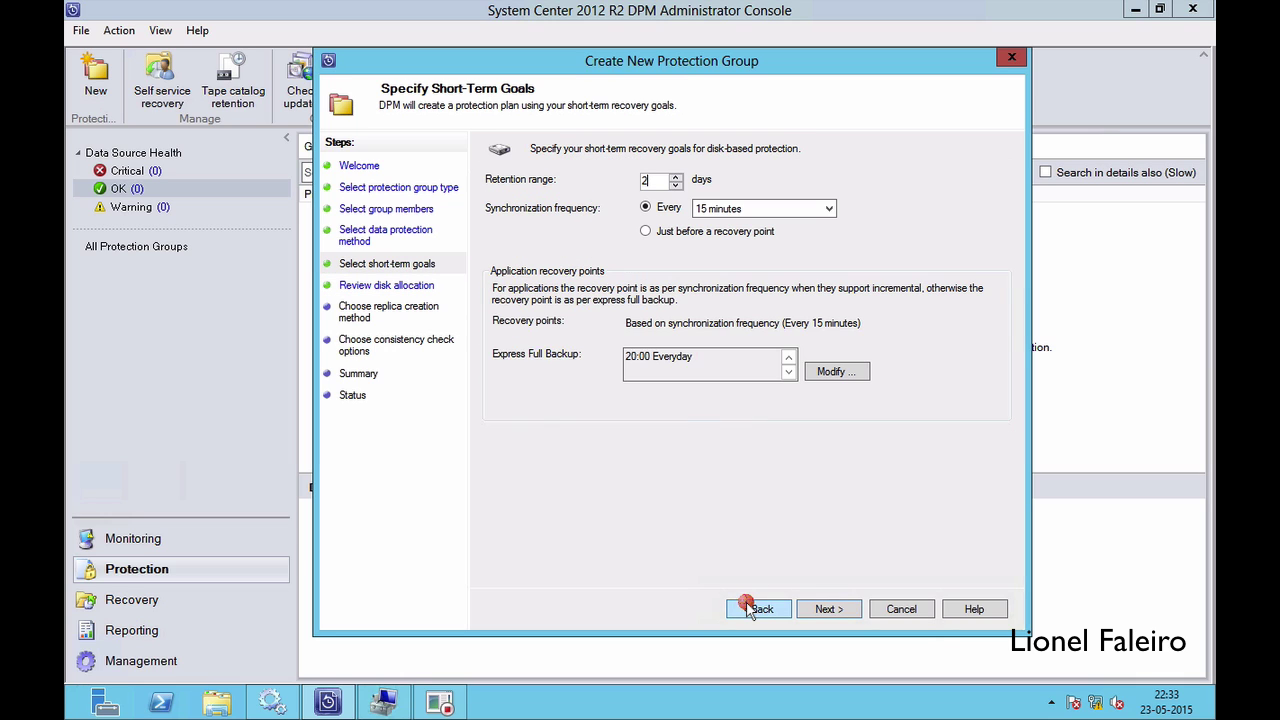
key(BackSpace)
text(5)
click(824, 609)
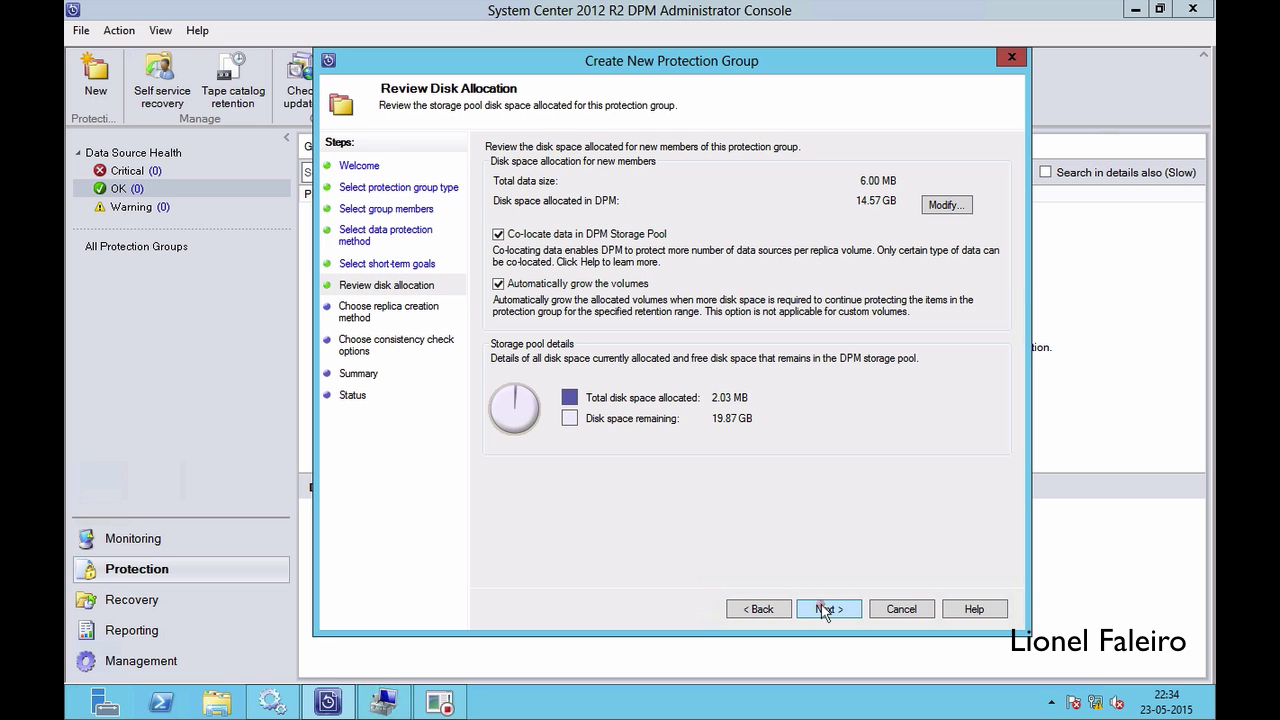
Step: Create the protection group with immediate replica creation over the network and consistency checks on inconsistent replicas, and close the wizard
click(824, 609)
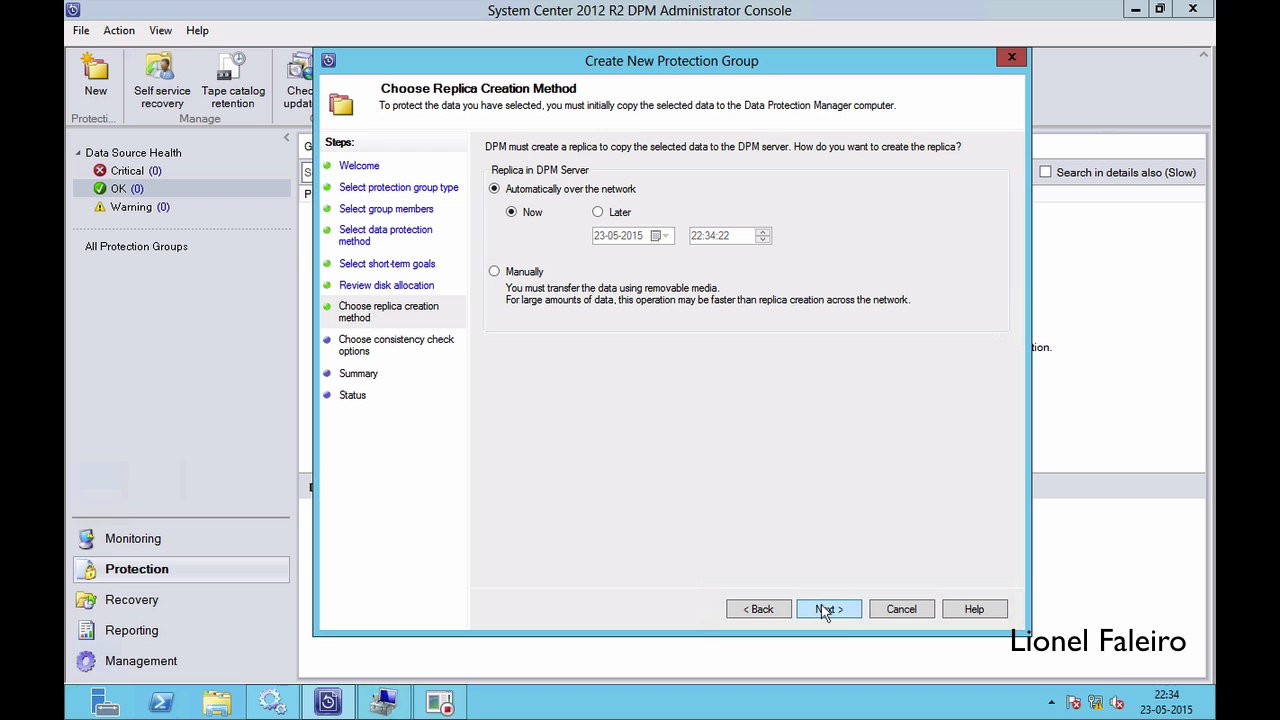
click(824, 609)
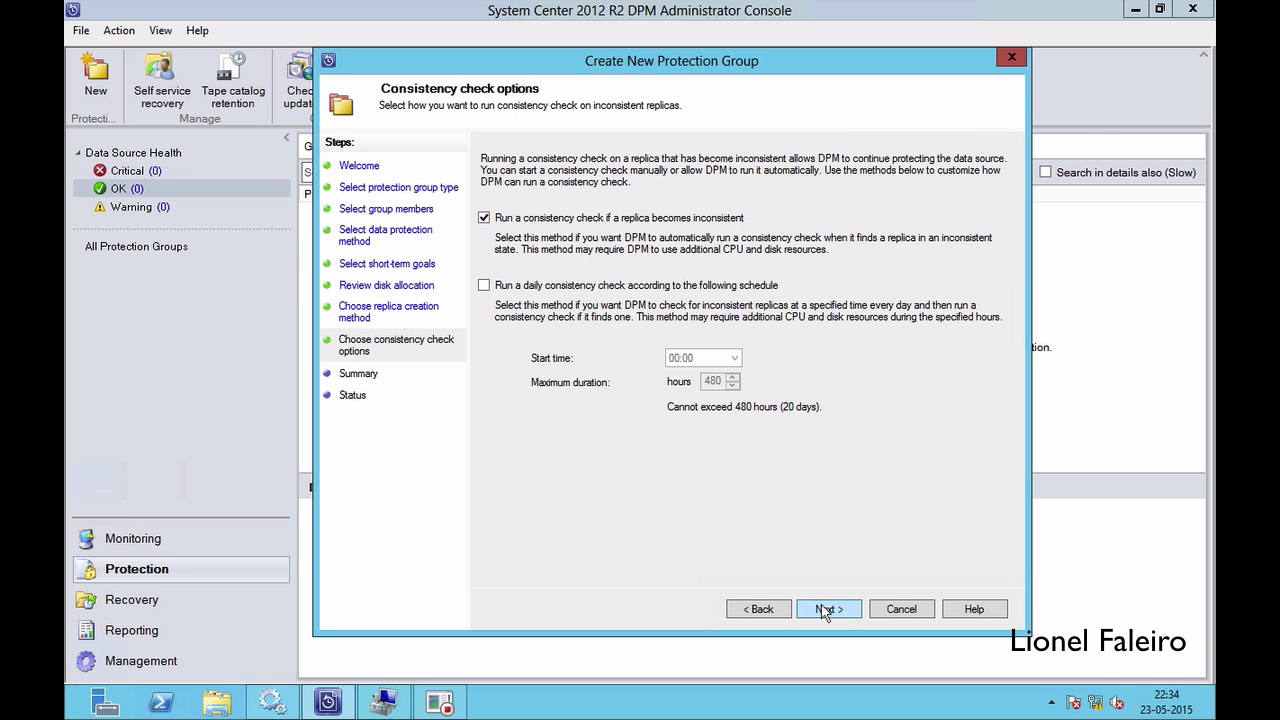
click(824, 609)
click(820, 609)
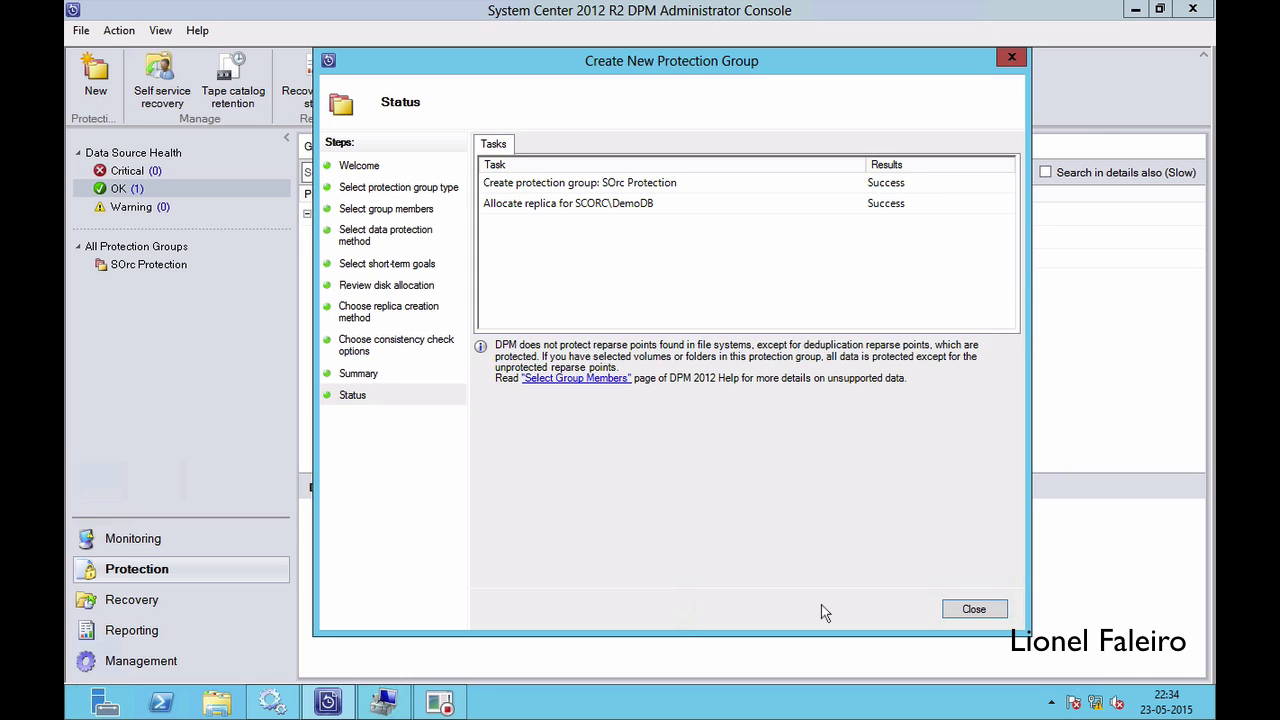
click(962, 610)
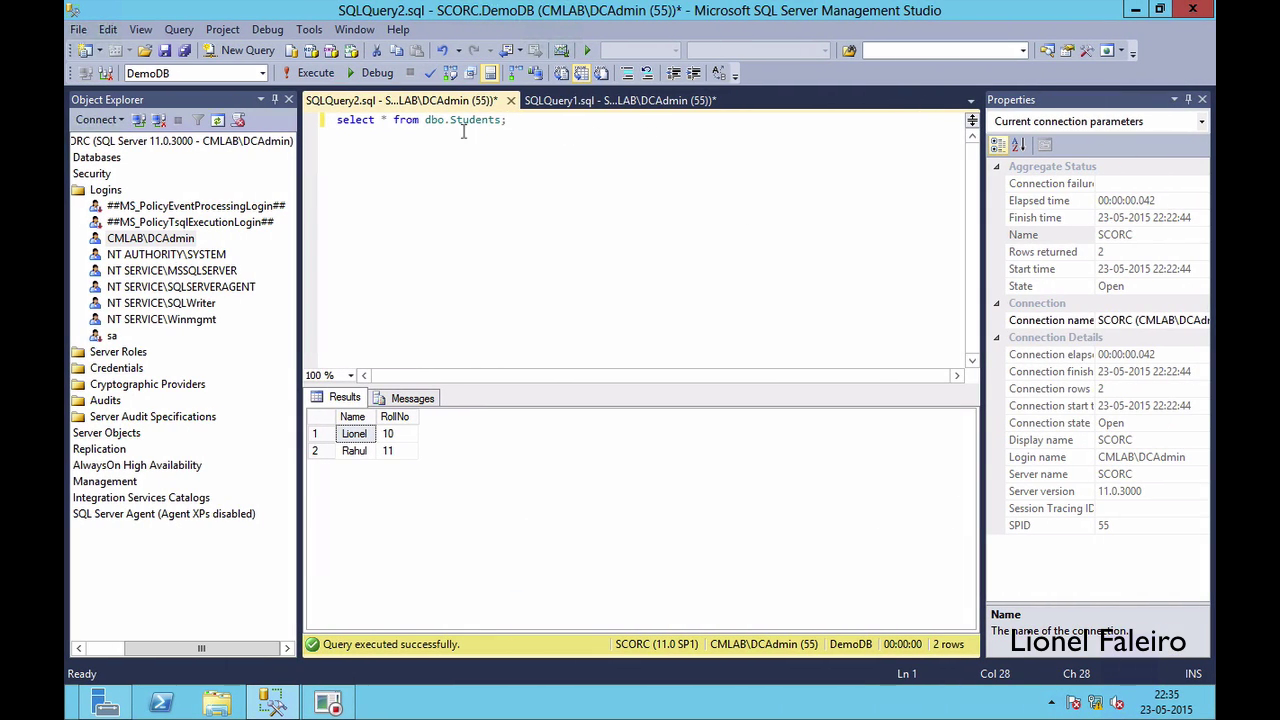
Step: In SQL Server Management Studio, run the select query on dbo.Students and change the insert statement's roll number to 13
click(311, 70)
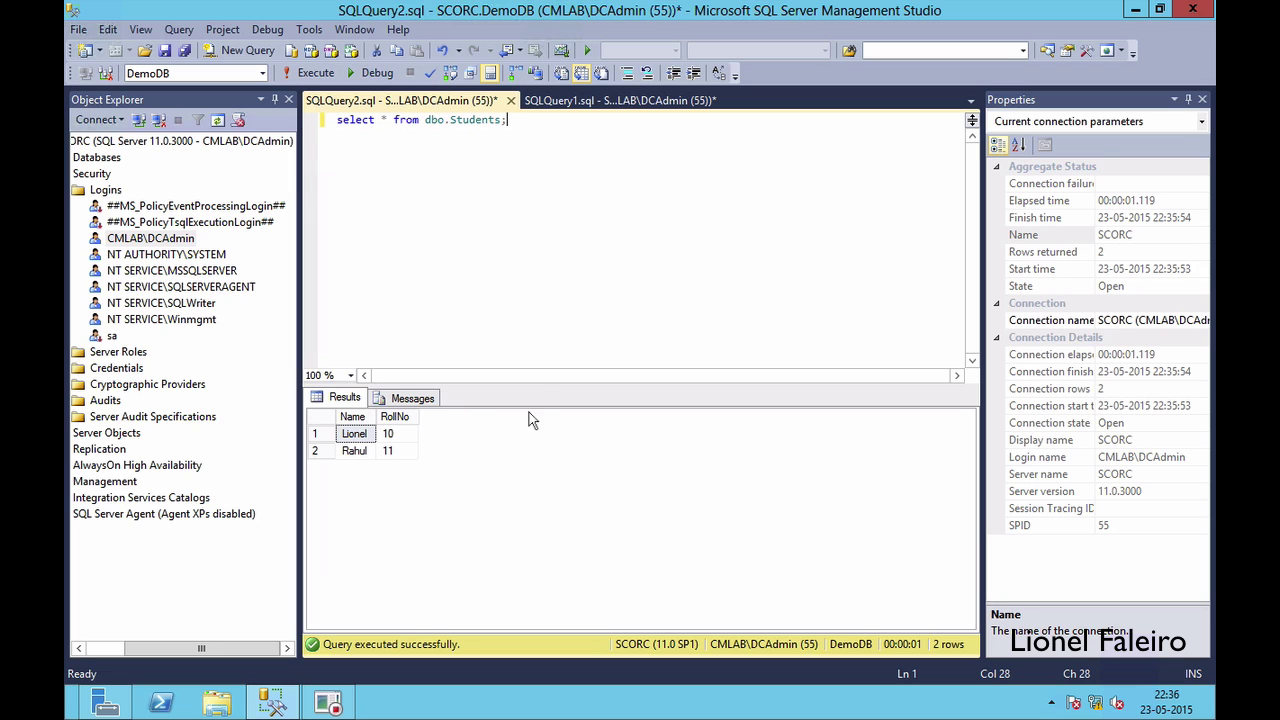
click(577, 101)
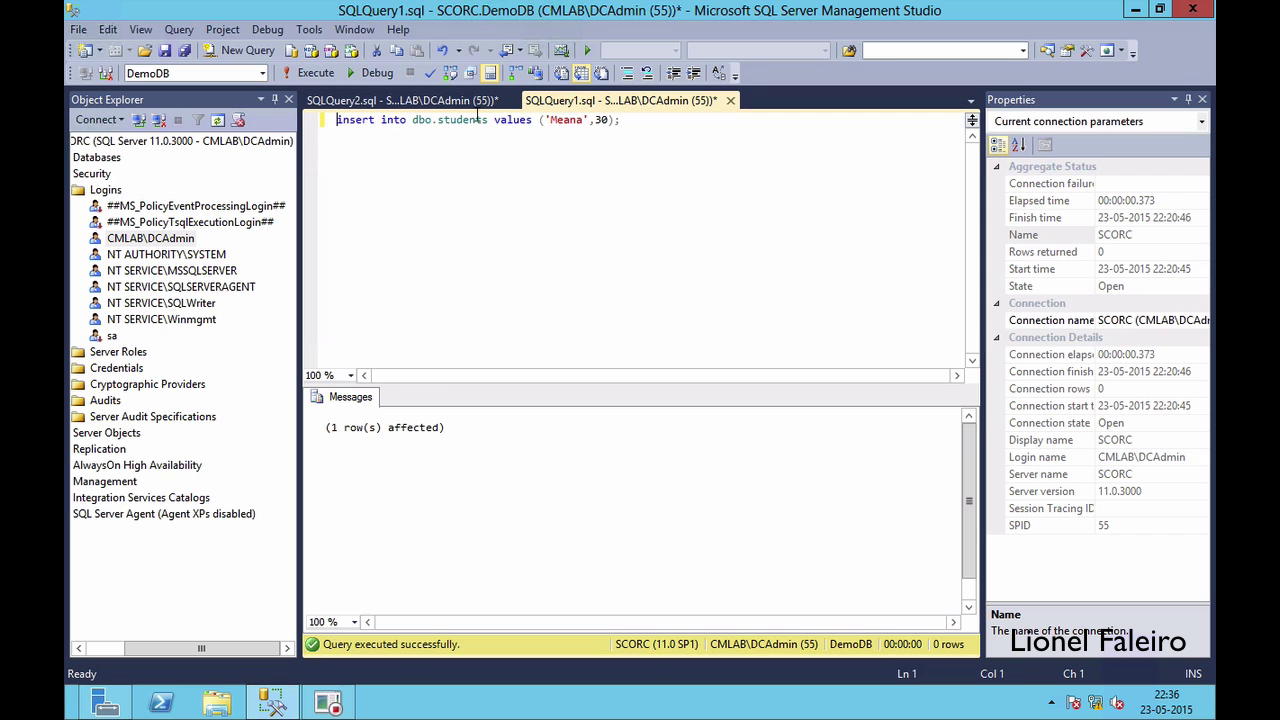
click(603, 120)
key(Delete)
key(BackSpace)
text(13)
click(658, 134)
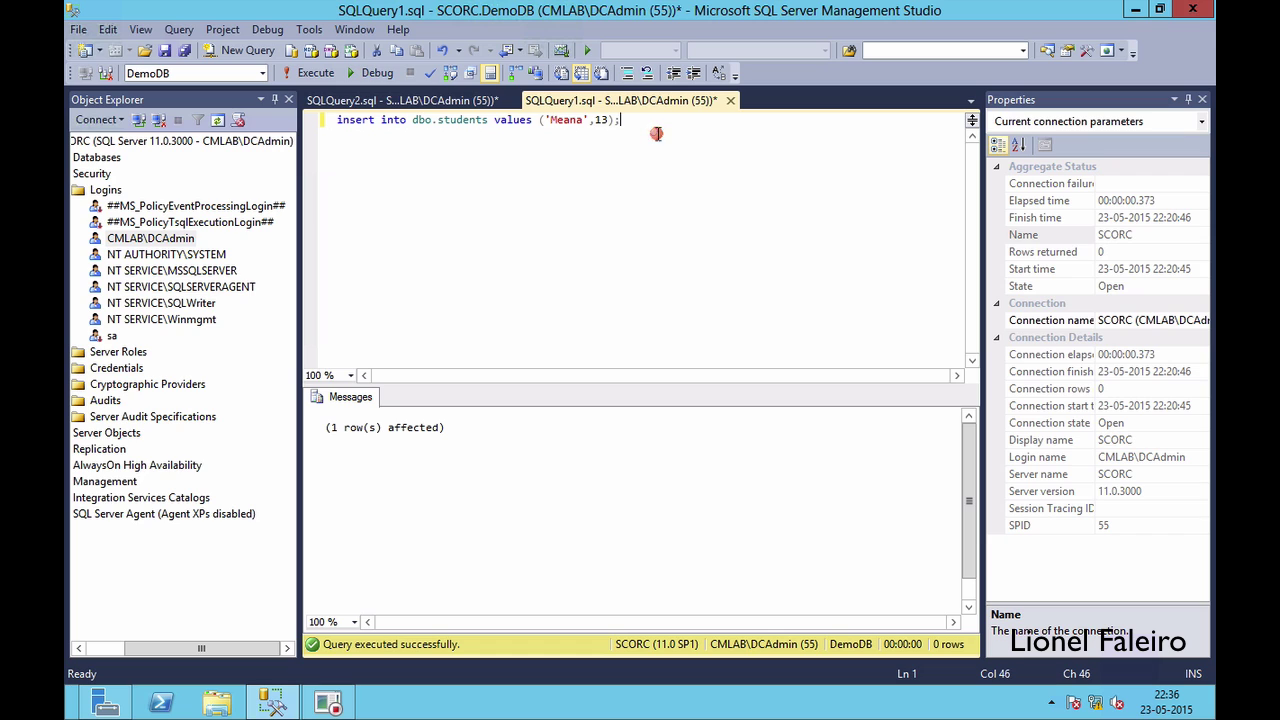
Step: Execute the insert statement on dbo.students and rerun the select query to view the table's rows
click(302, 79)
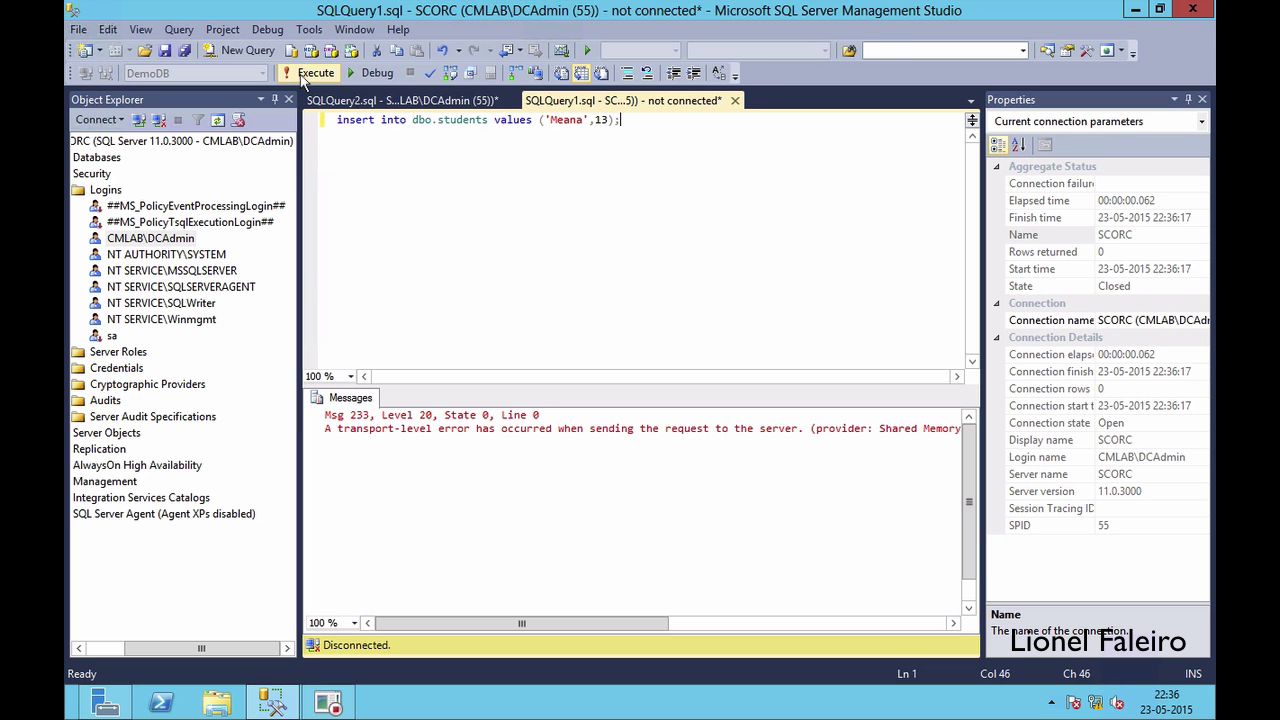
click(302, 79)
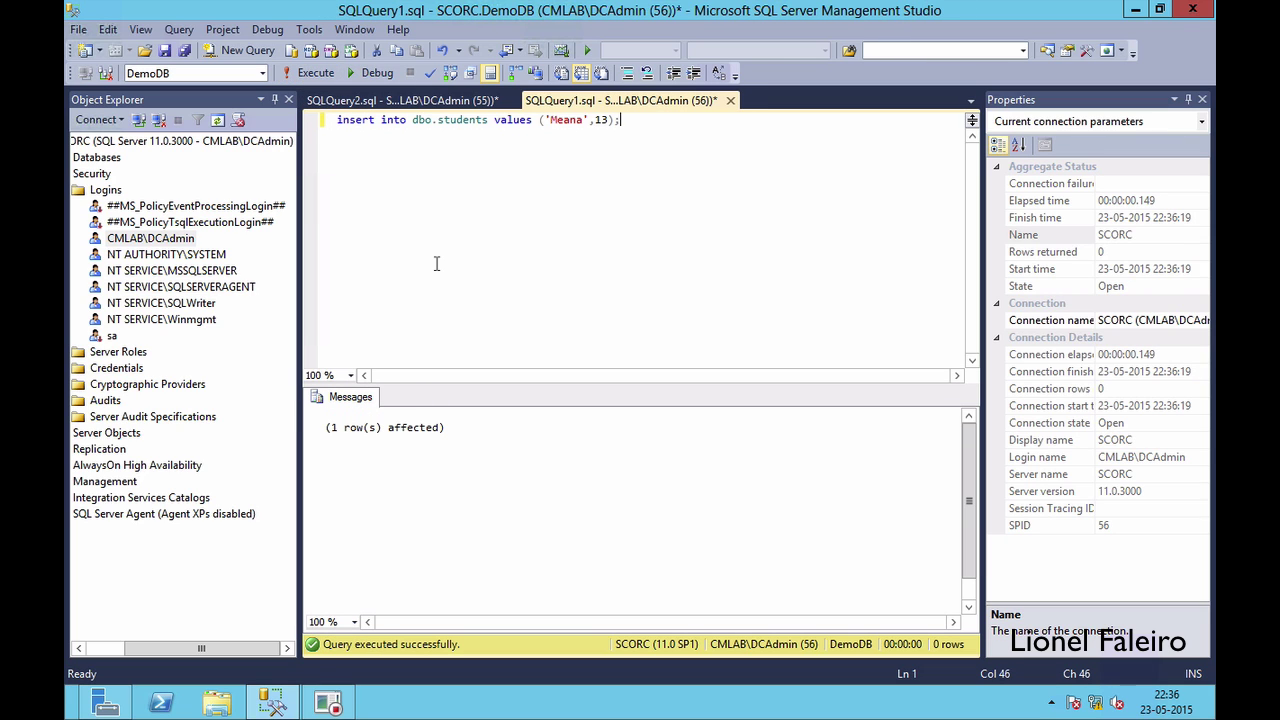
click(378, 100)
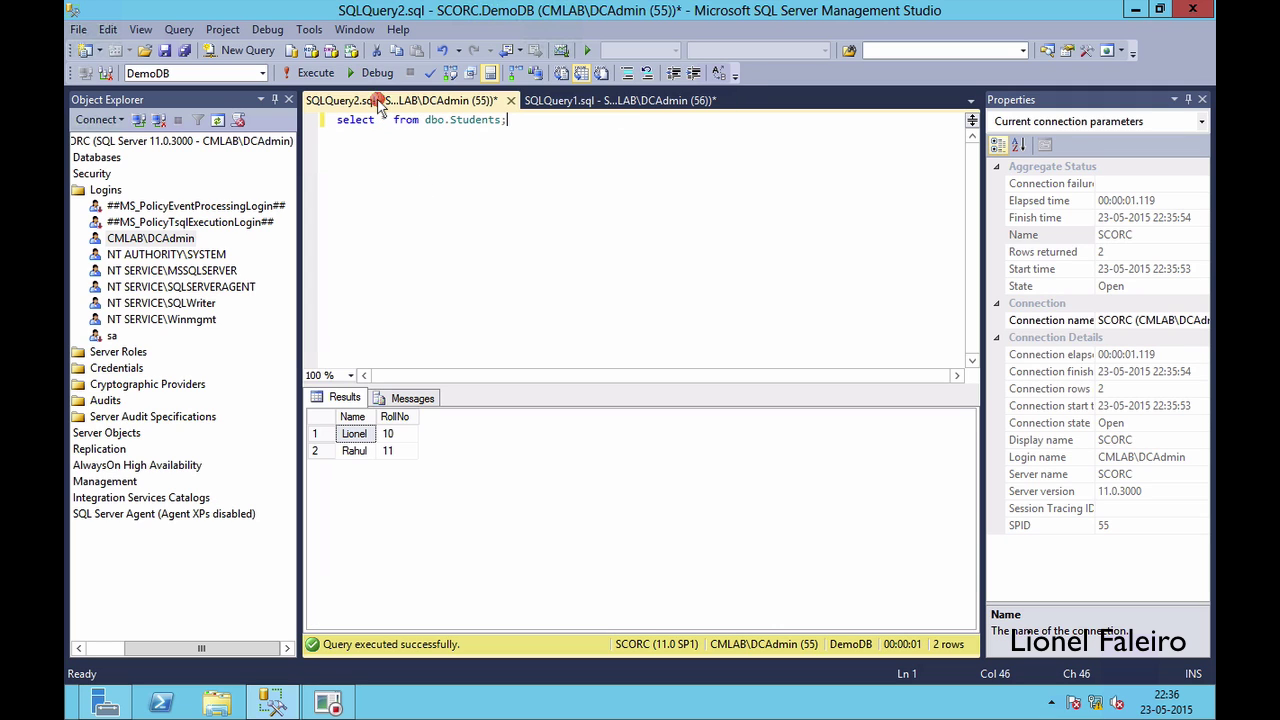
click(315, 73)
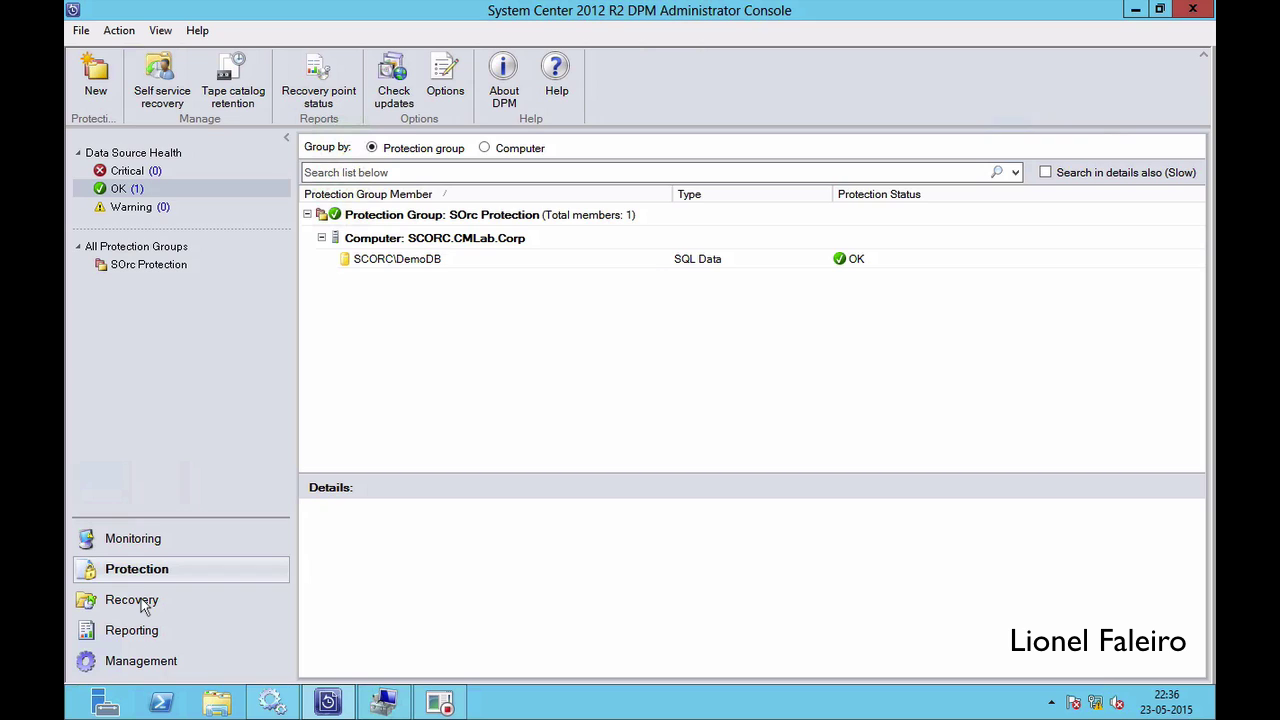
Step: In the DPM Administrator Console, start recovering DemoDB from its 22:35 recovery point and proceed to the recovery type
click(132, 600)
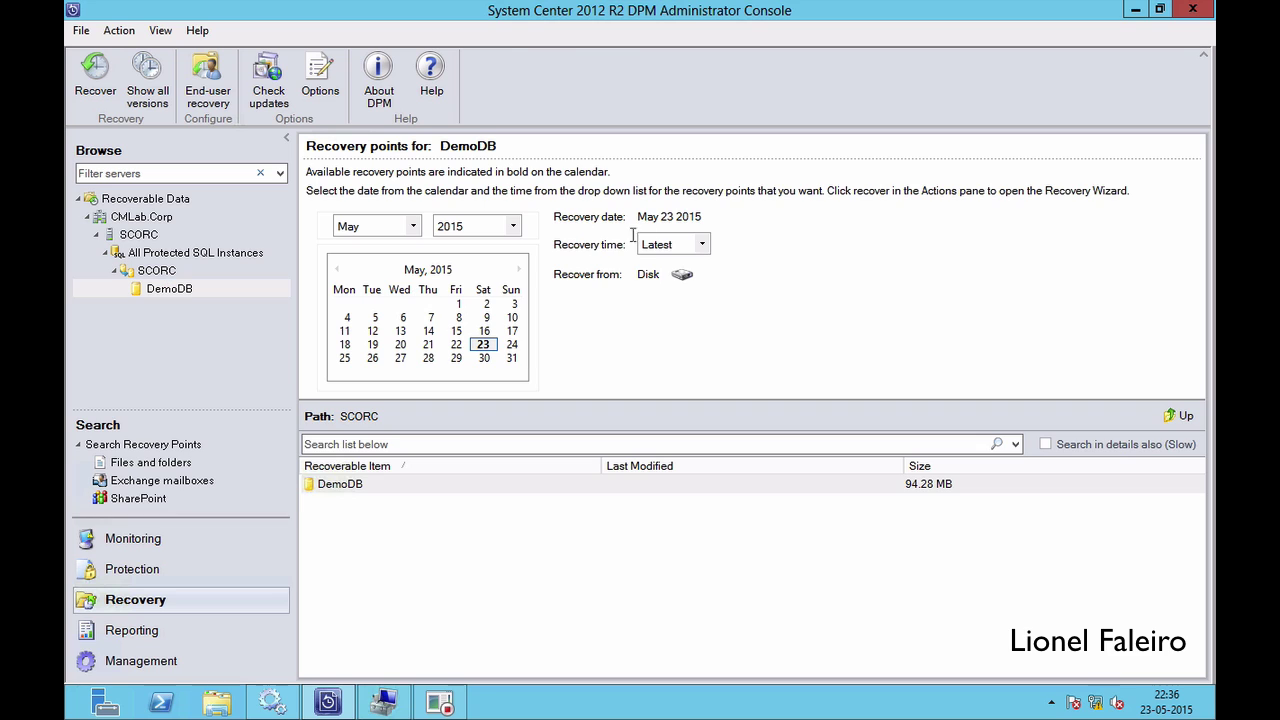
click(702, 243)
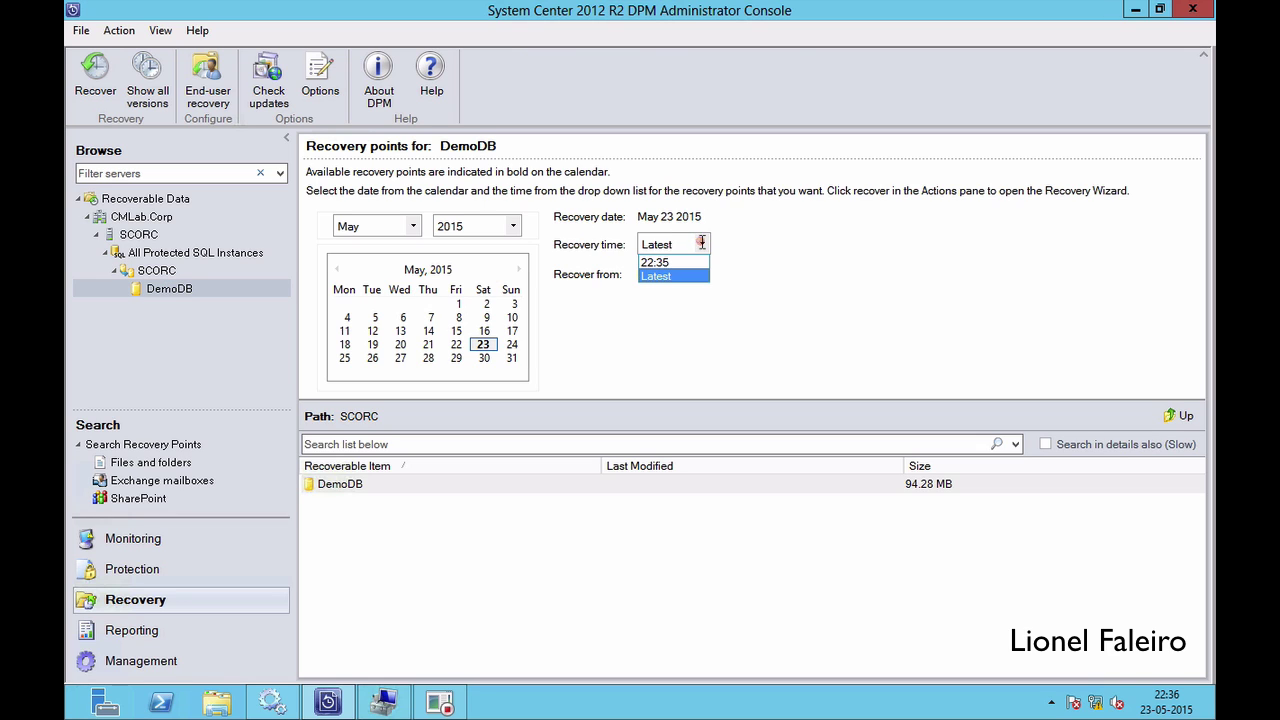
click(650, 262)
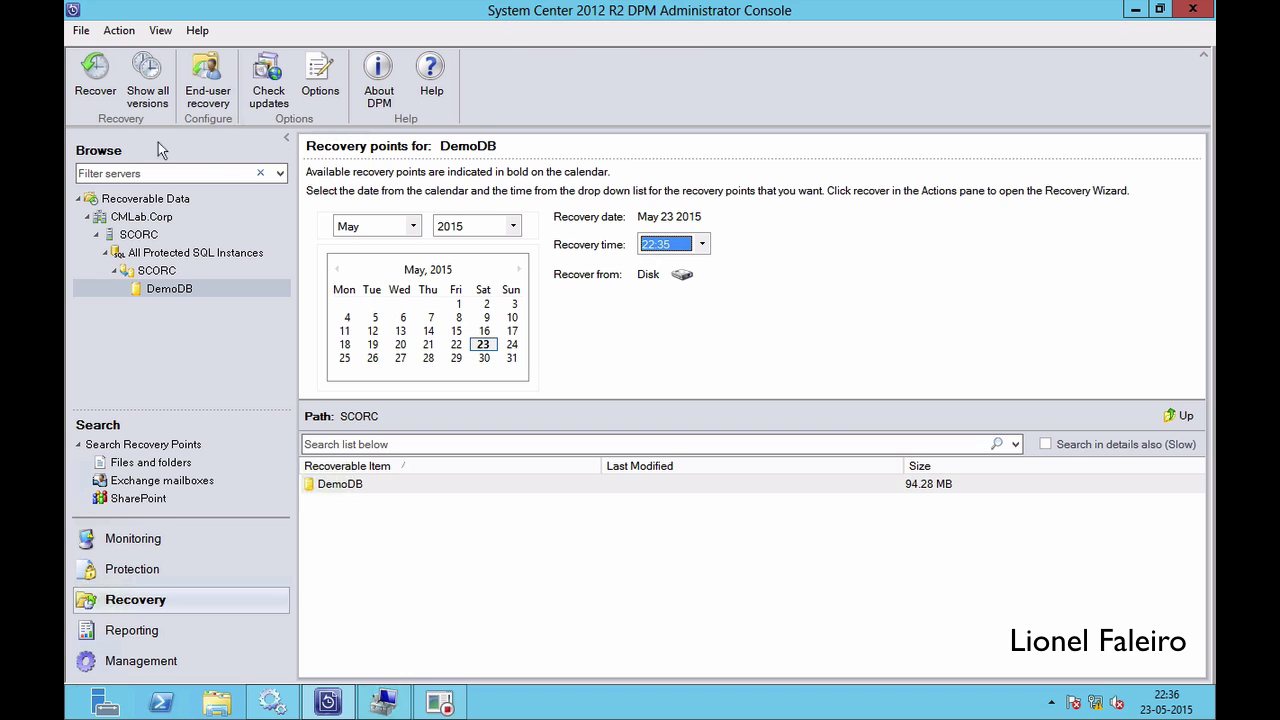
click(92, 80)
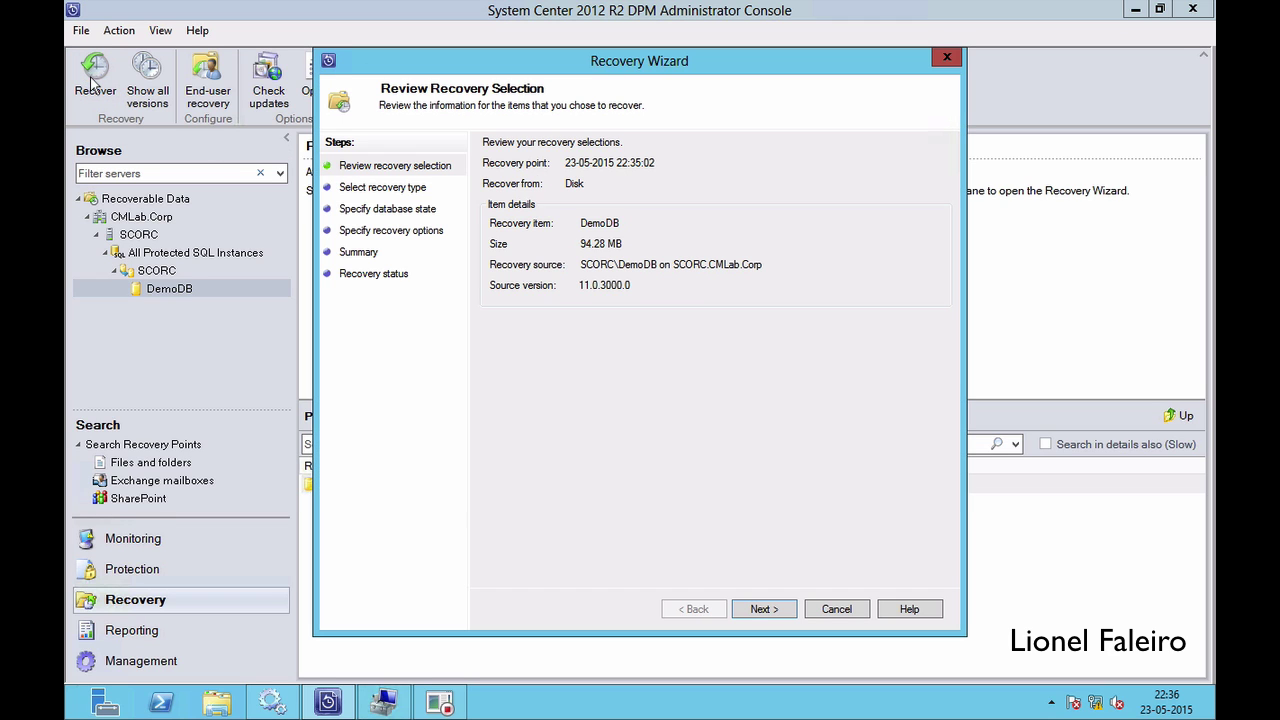
click(763, 609)
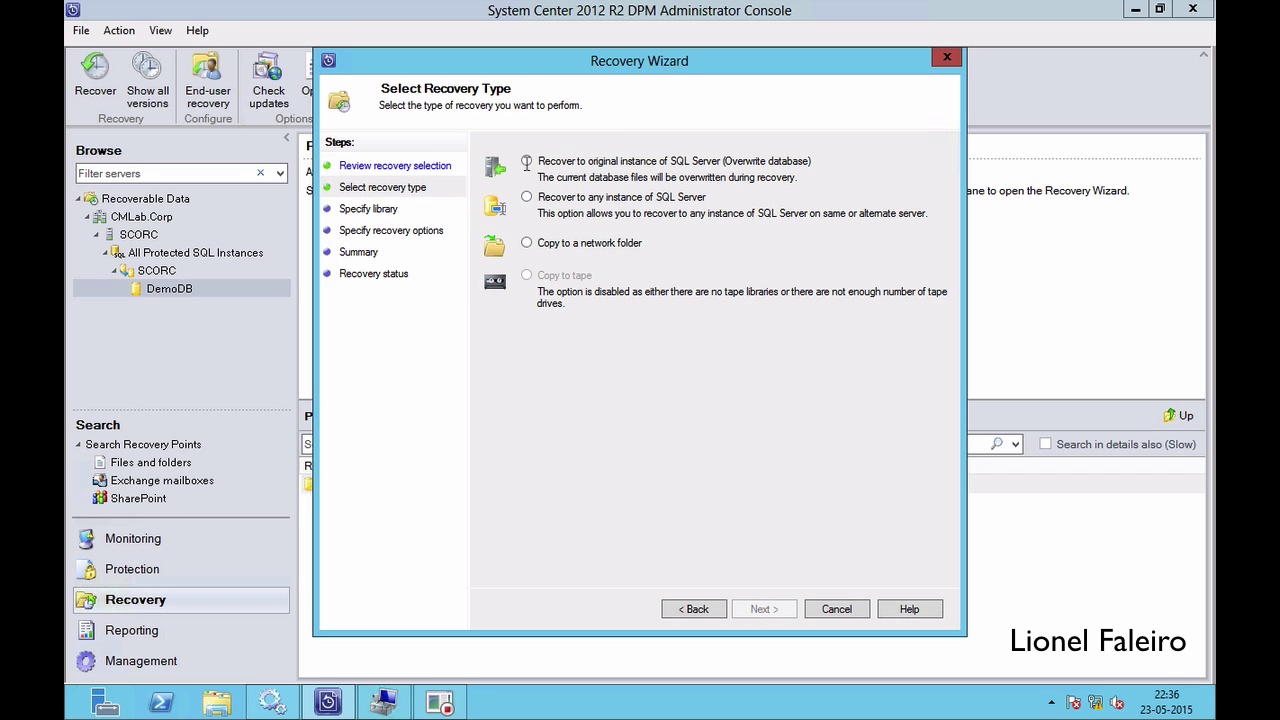
Step: Recover DemoDB to its original SQL Server instance, overwriting the database with default recovery options, and close the wizard
click(526, 161)
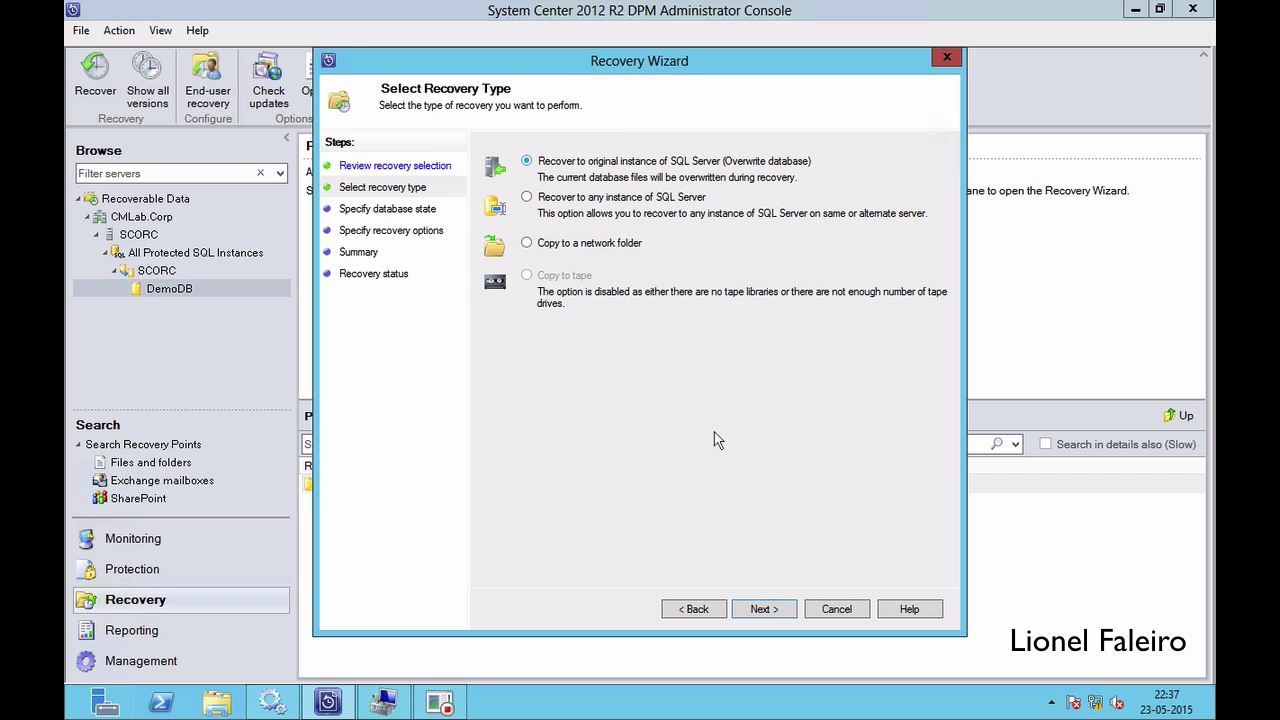
click(762, 612)
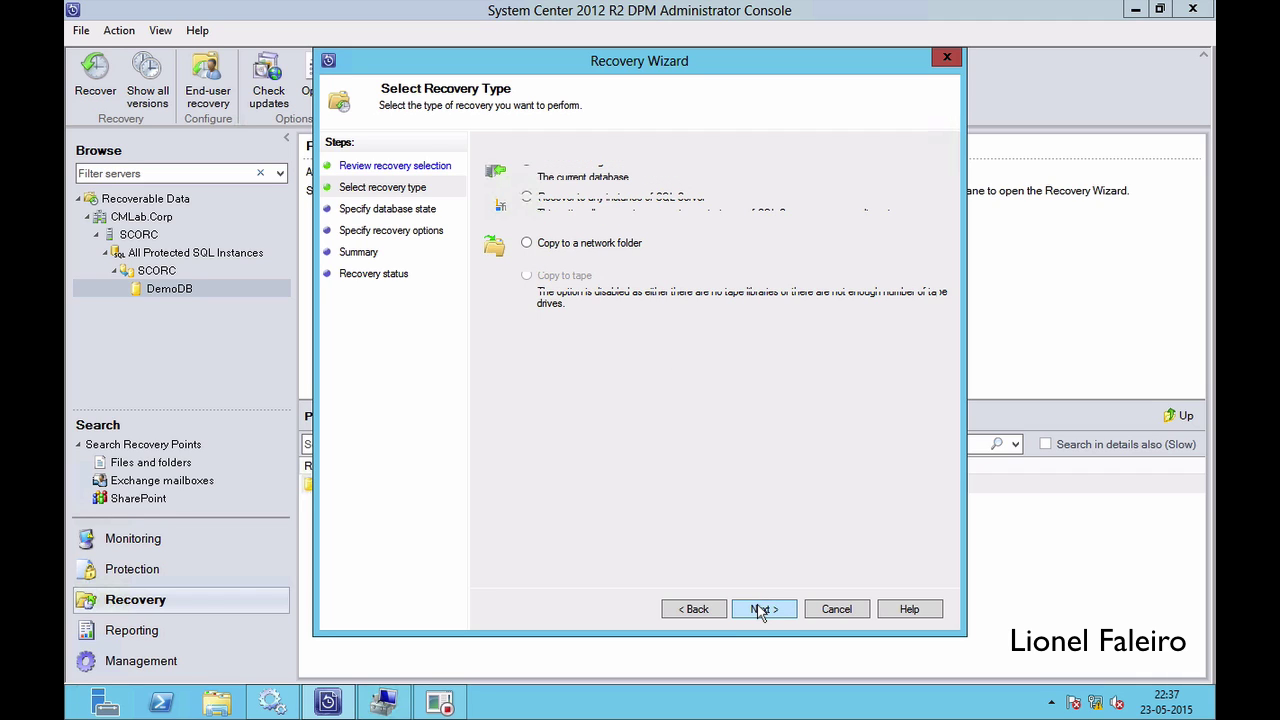
click(760, 610)
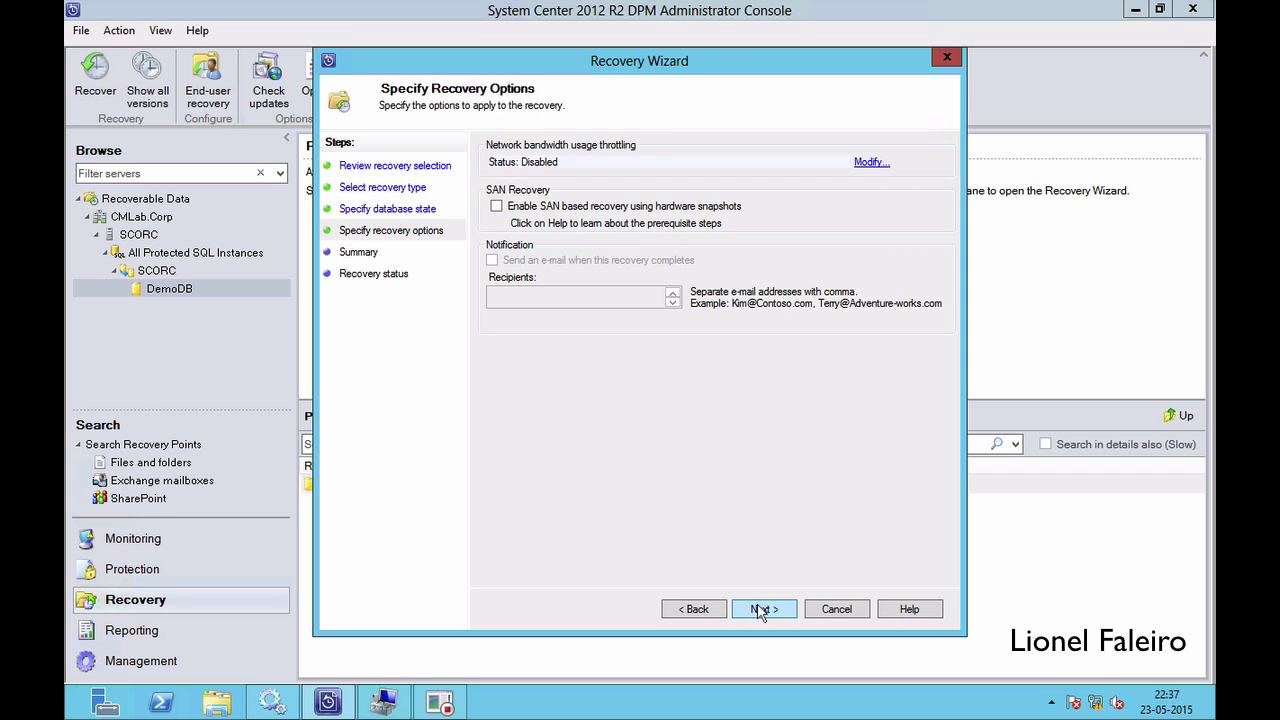
click(760, 610)
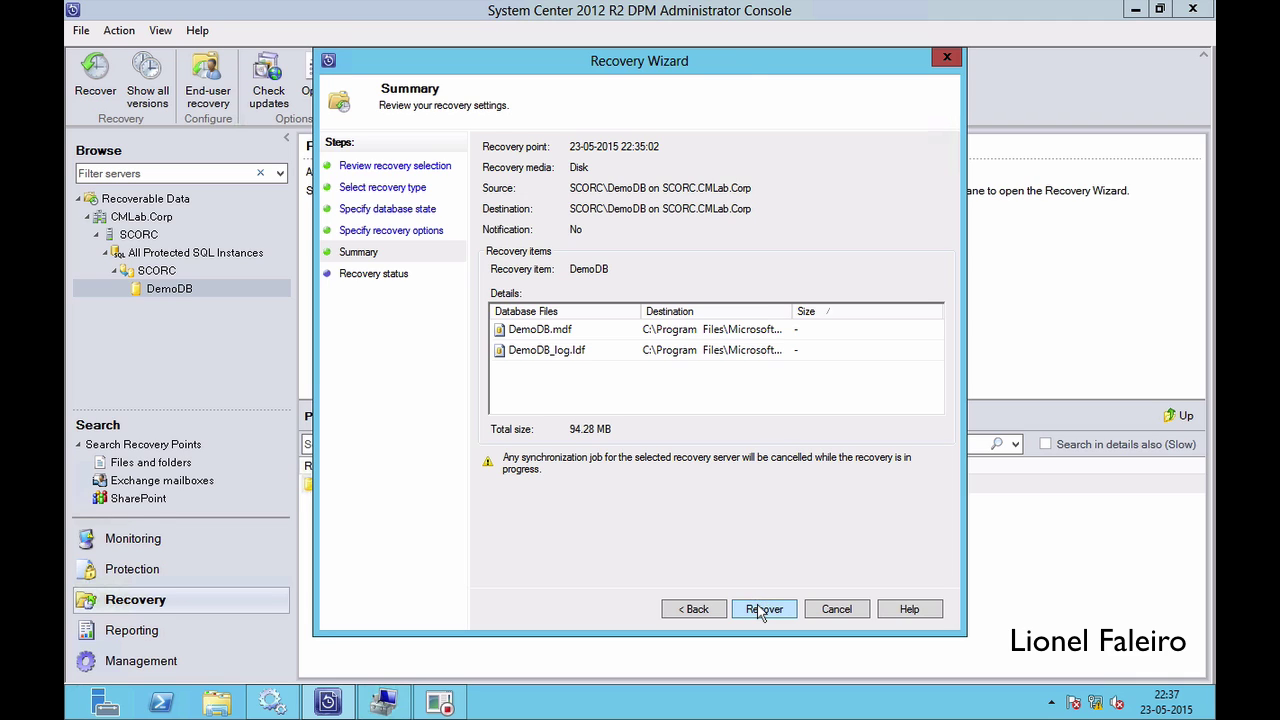
click(763, 609)
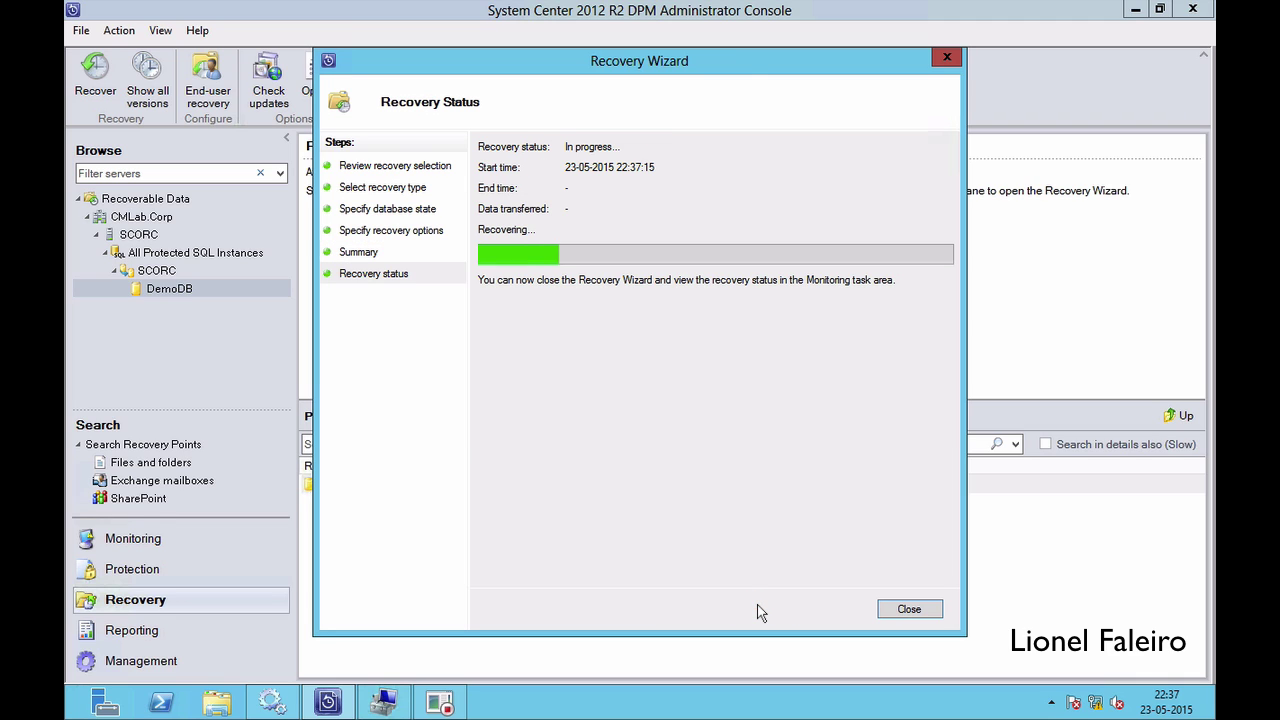
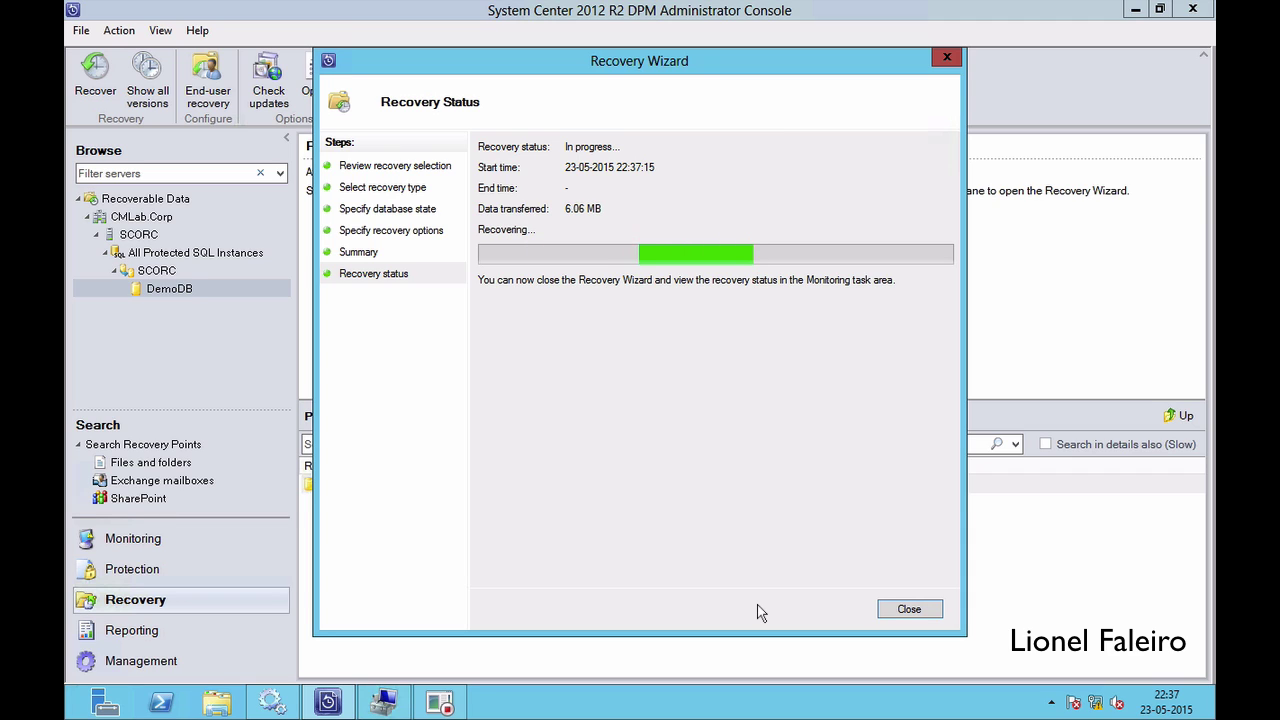
click(908, 614)
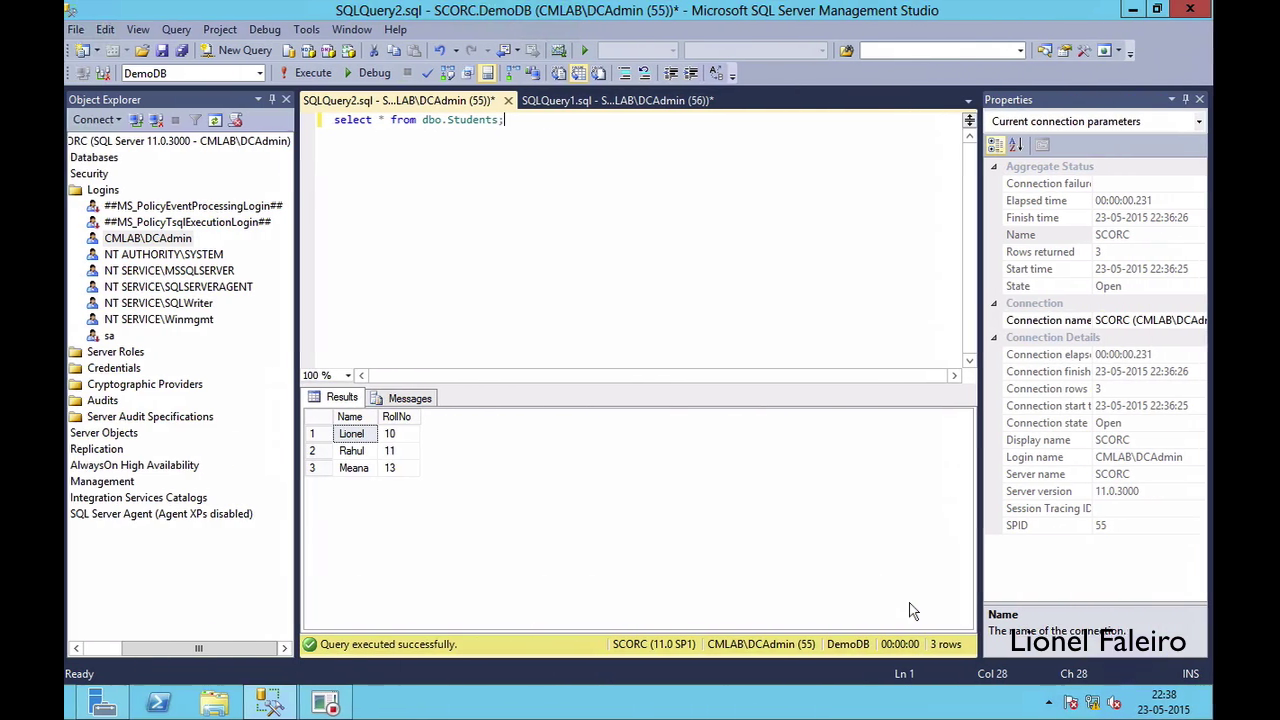
Step: In SQL Server Management Studio, rerun the select query on dbo.Students to check the restored table's rows
click(611, 267)
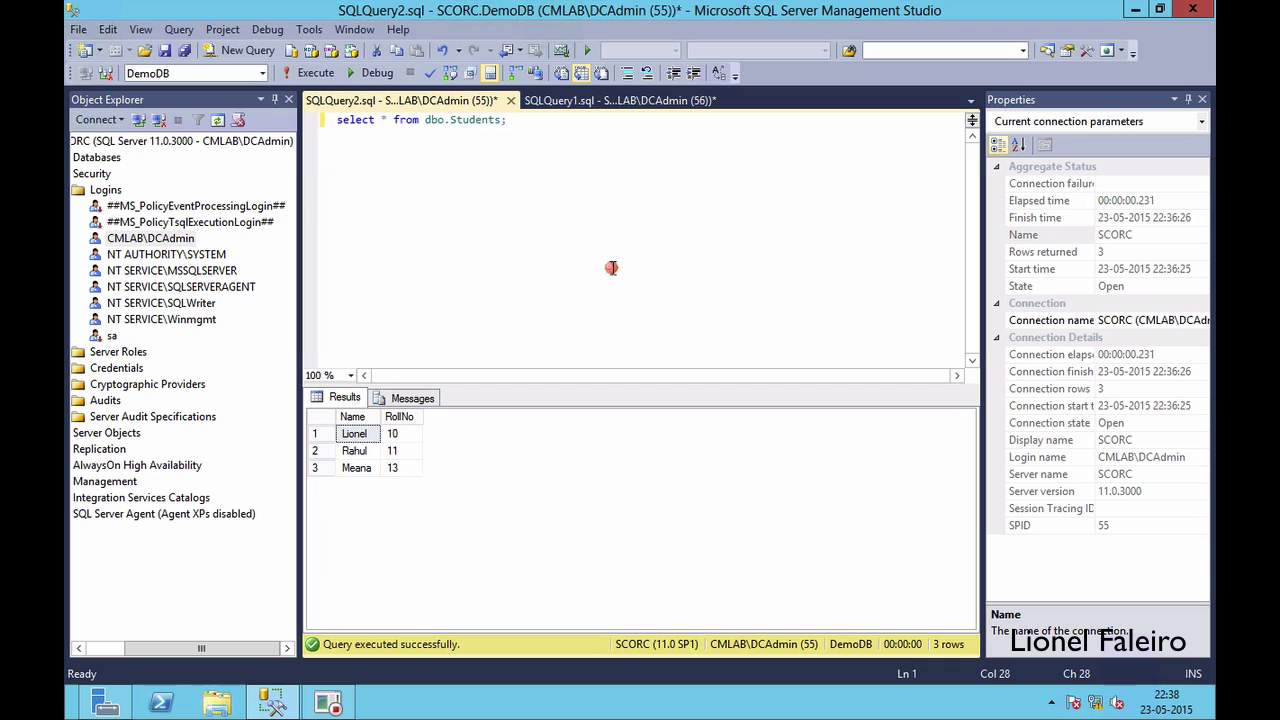
click(314, 78)
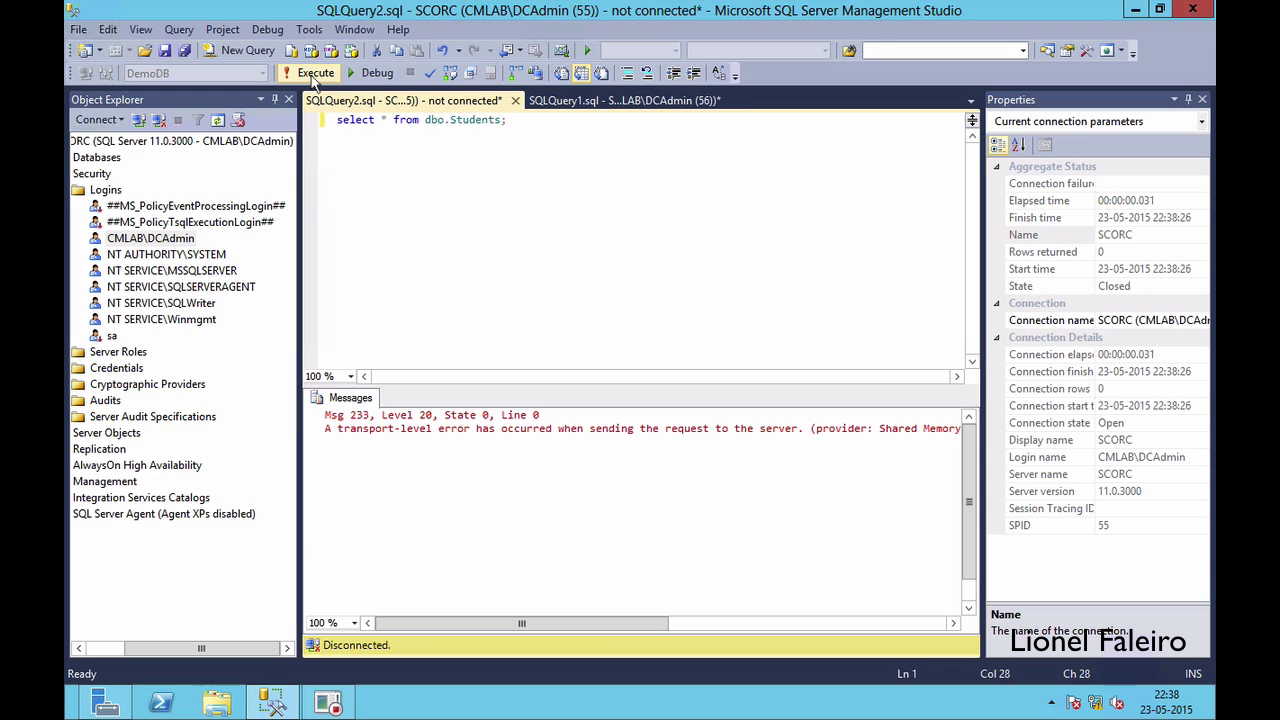
click(299, 76)
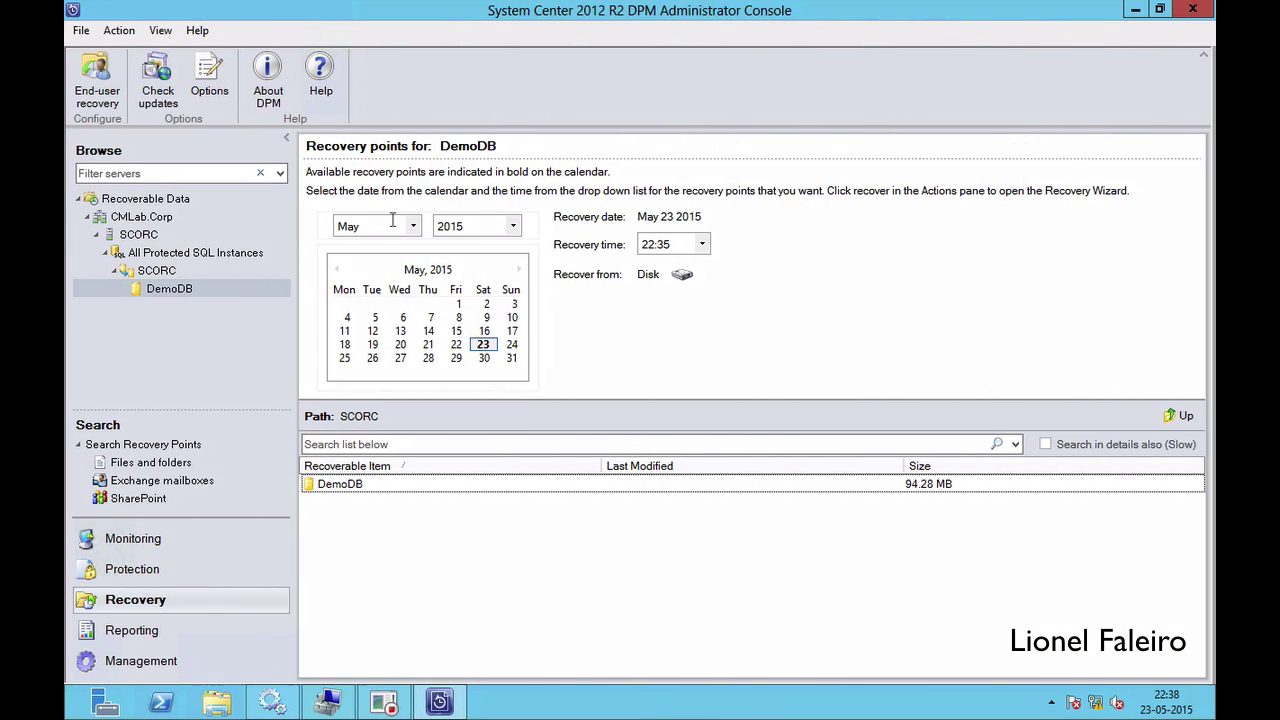
Step: In the DPM Administrator Console, run a consistency check on the protected SCORC\DemoDB data source and review its protection status
click(139, 571)
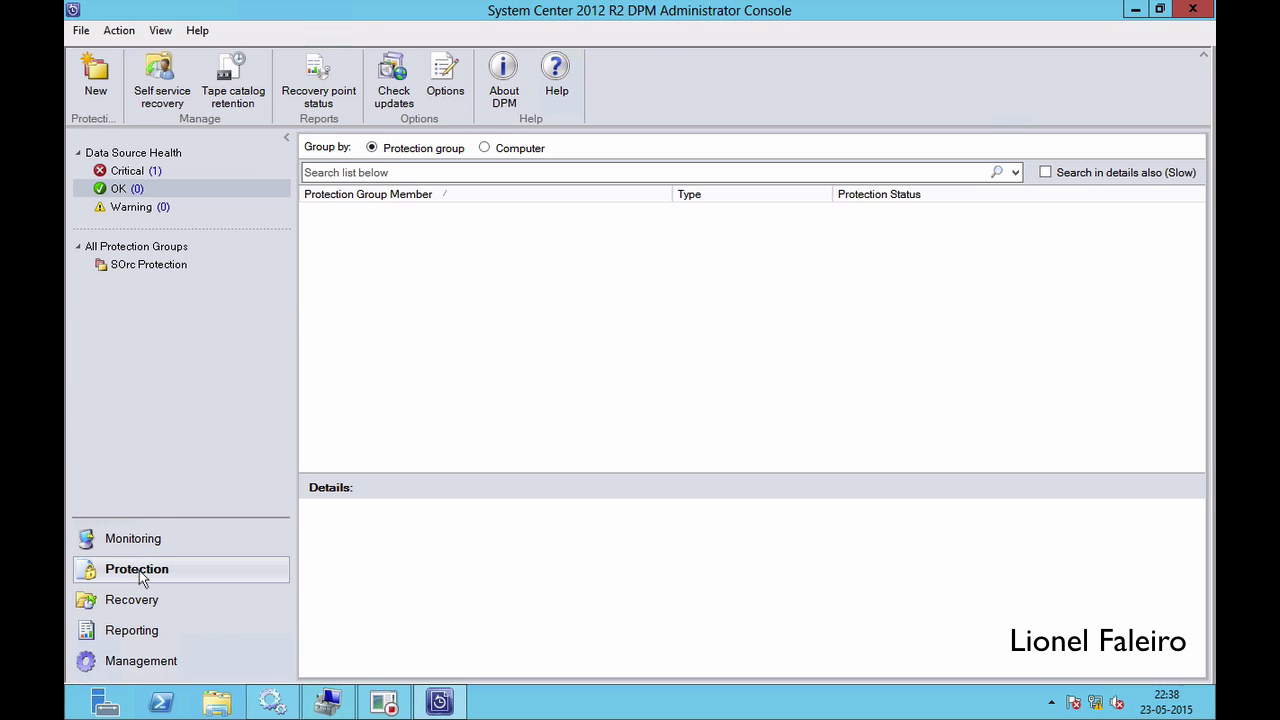
click(127, 172)
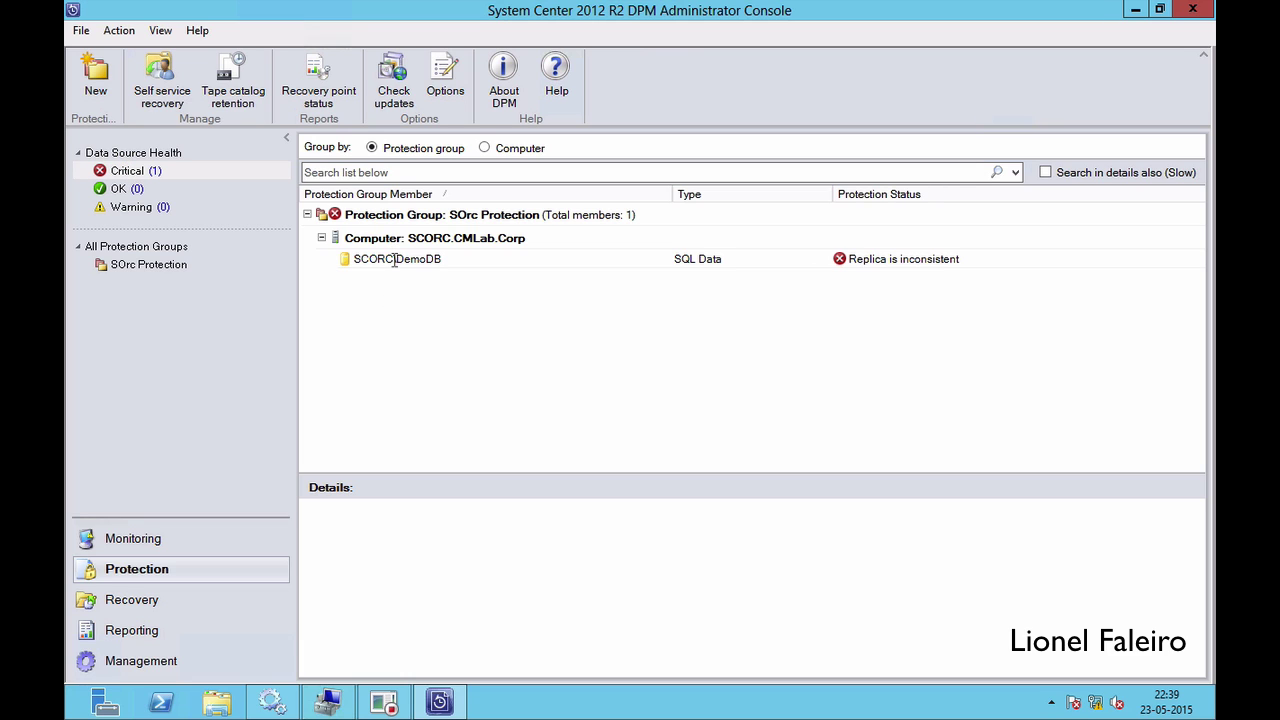
key(Tab)
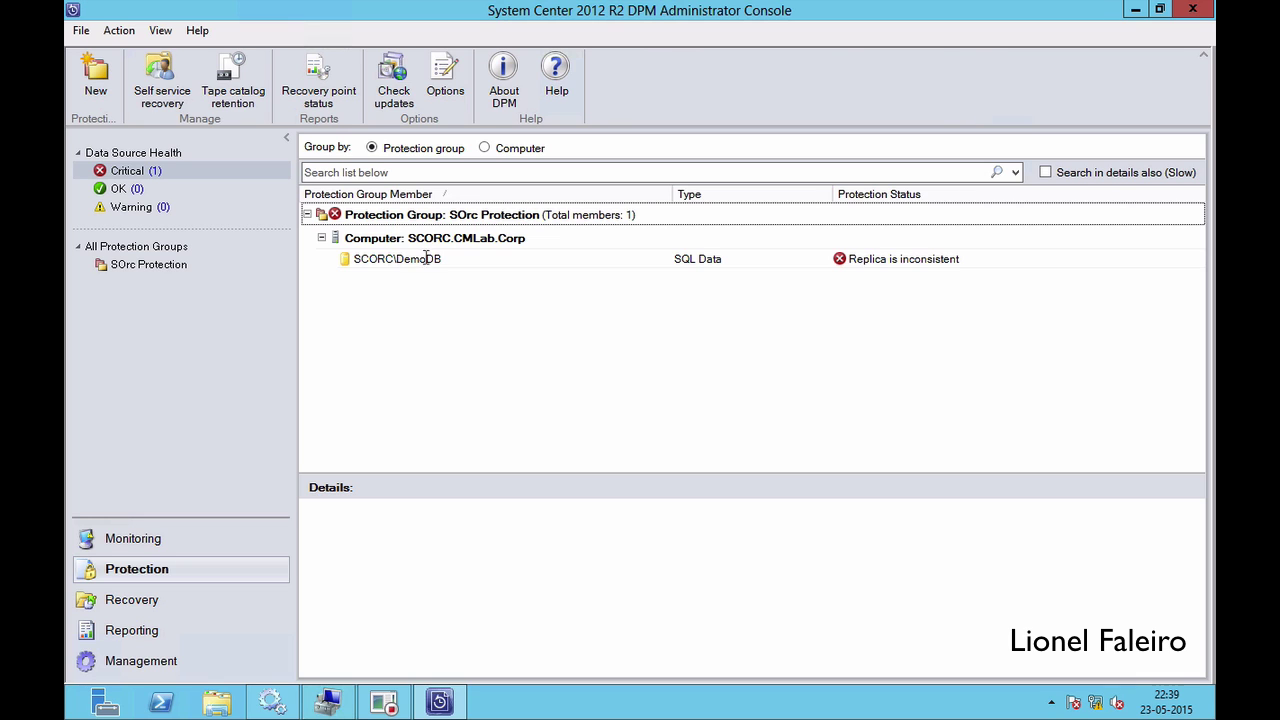
click(432, 258)
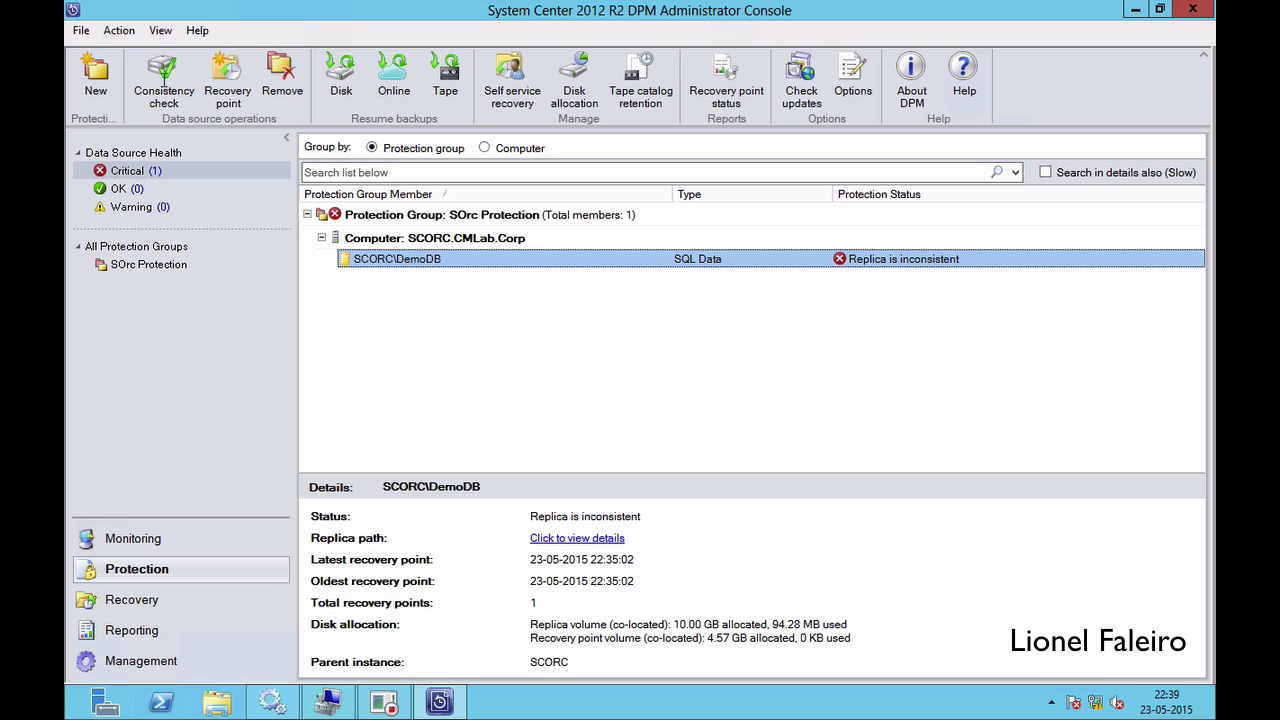
click(164, 85)
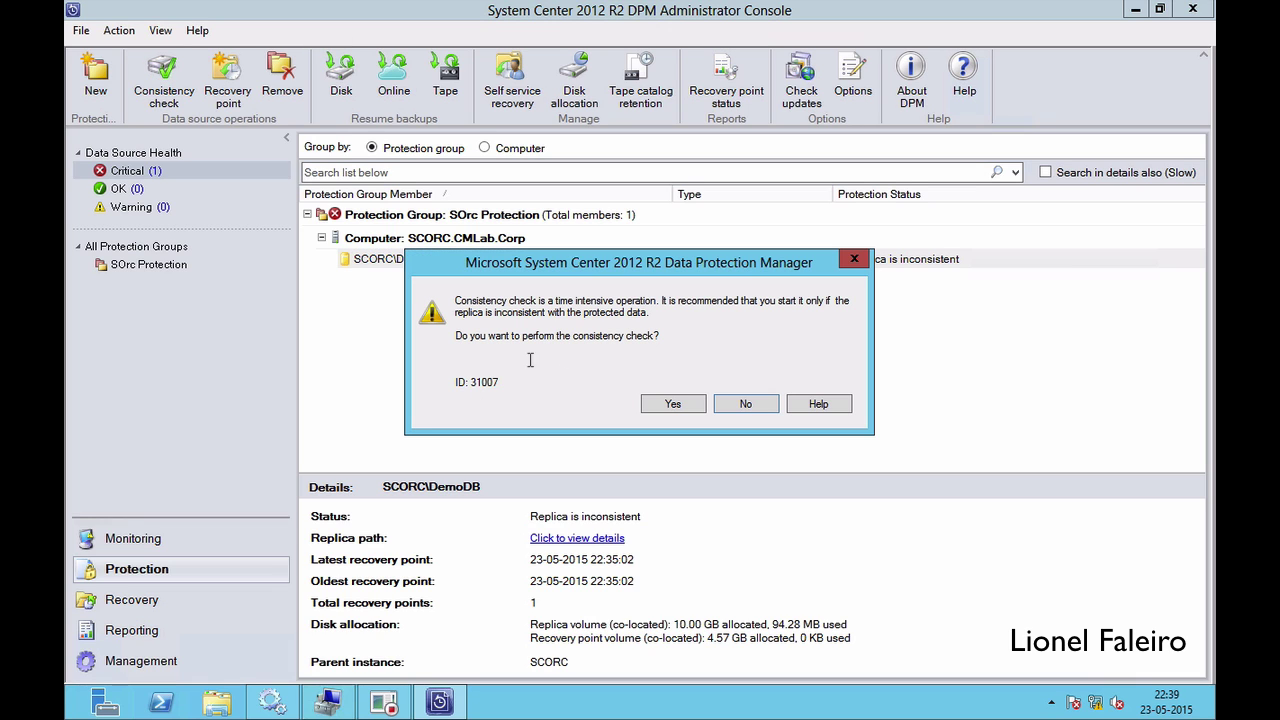
click(674, 401)
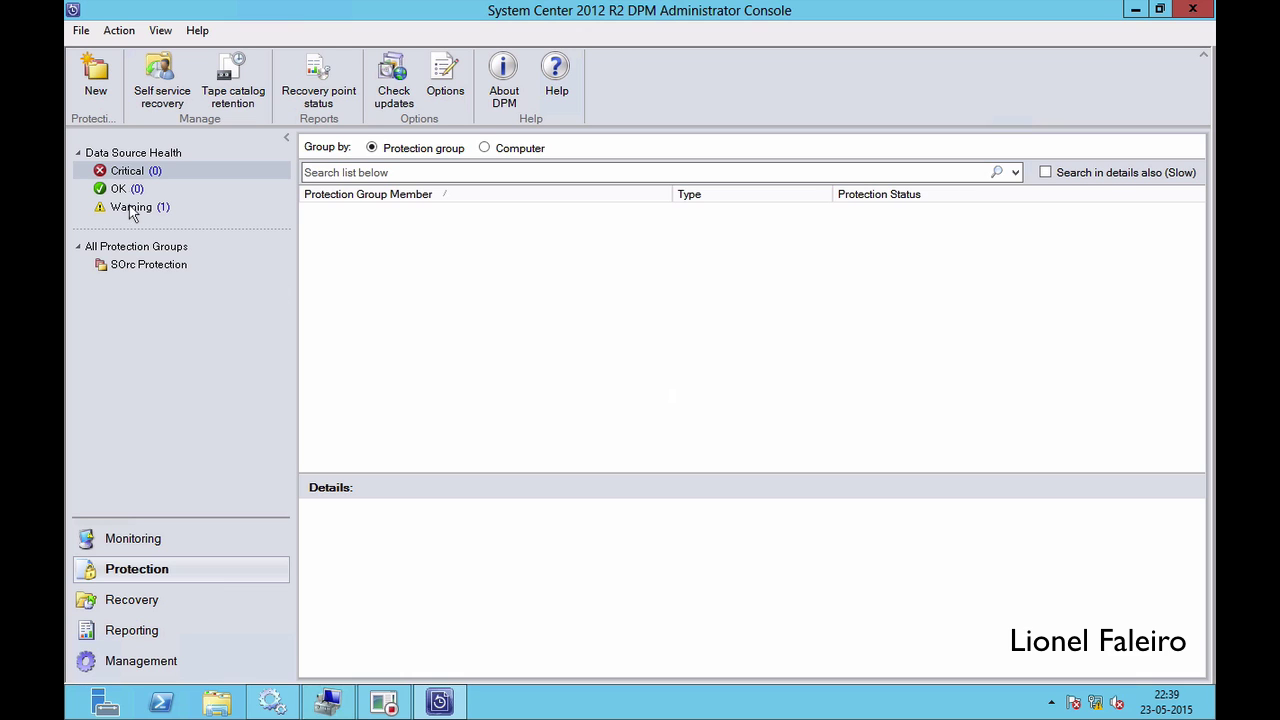
click(133, 266)
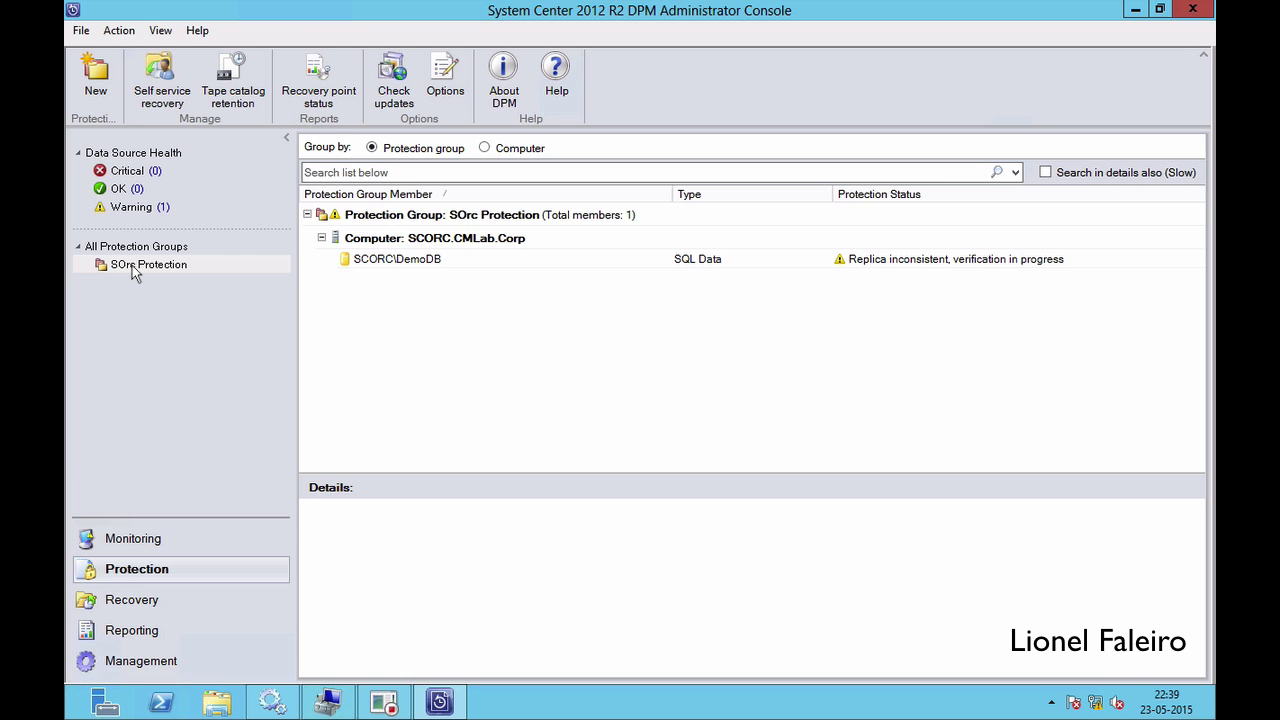
click(130, 206)
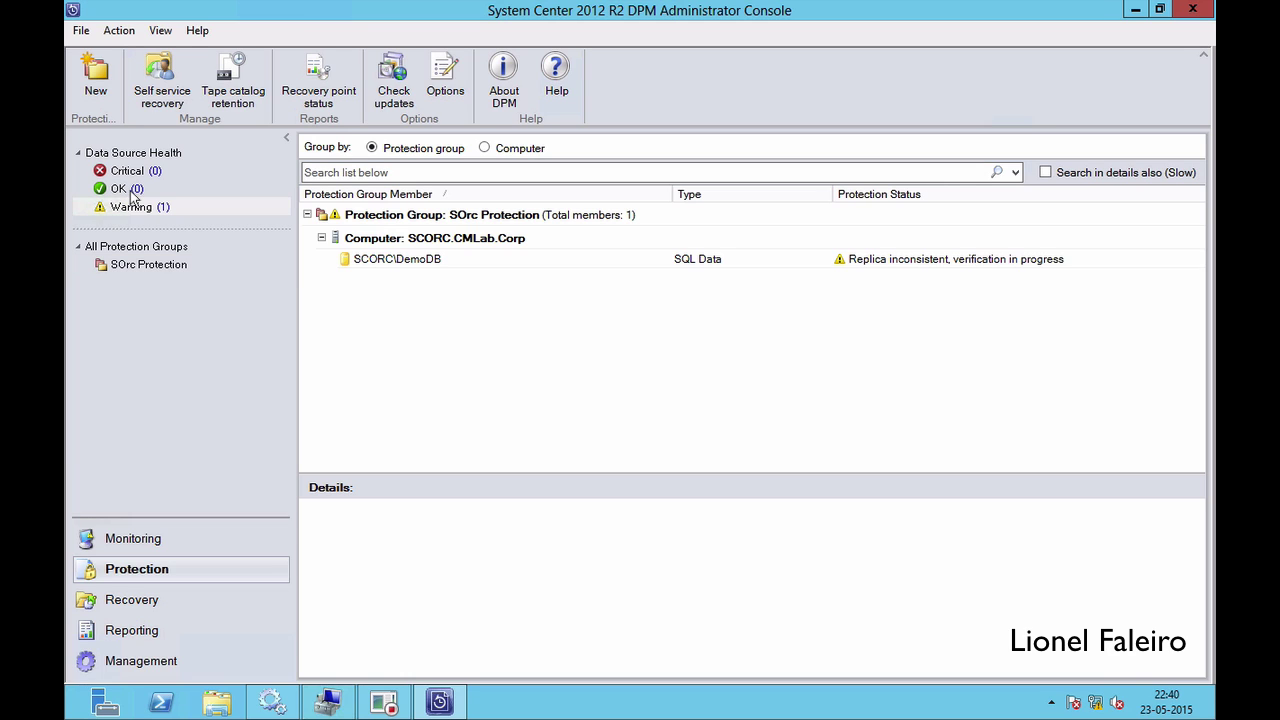
click(127, 189)
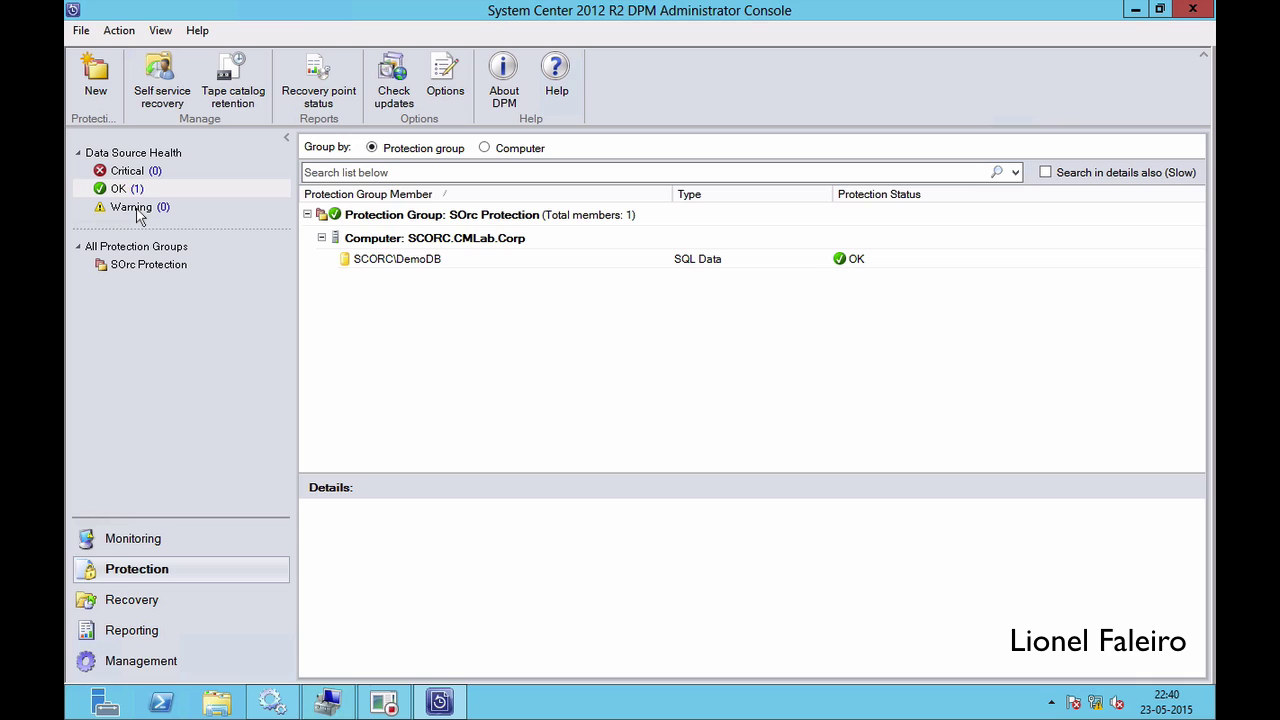